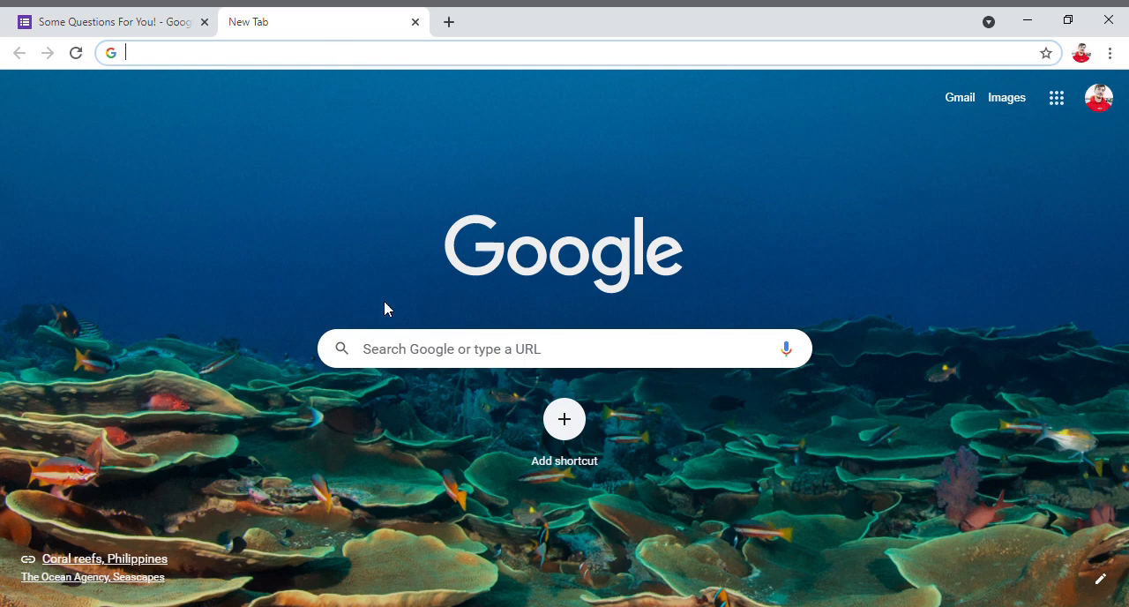
- Search the web for "google forms" and open the personal Google Forms home page from the official result
{"action": "left_click", "coordinate": [344, 65]}
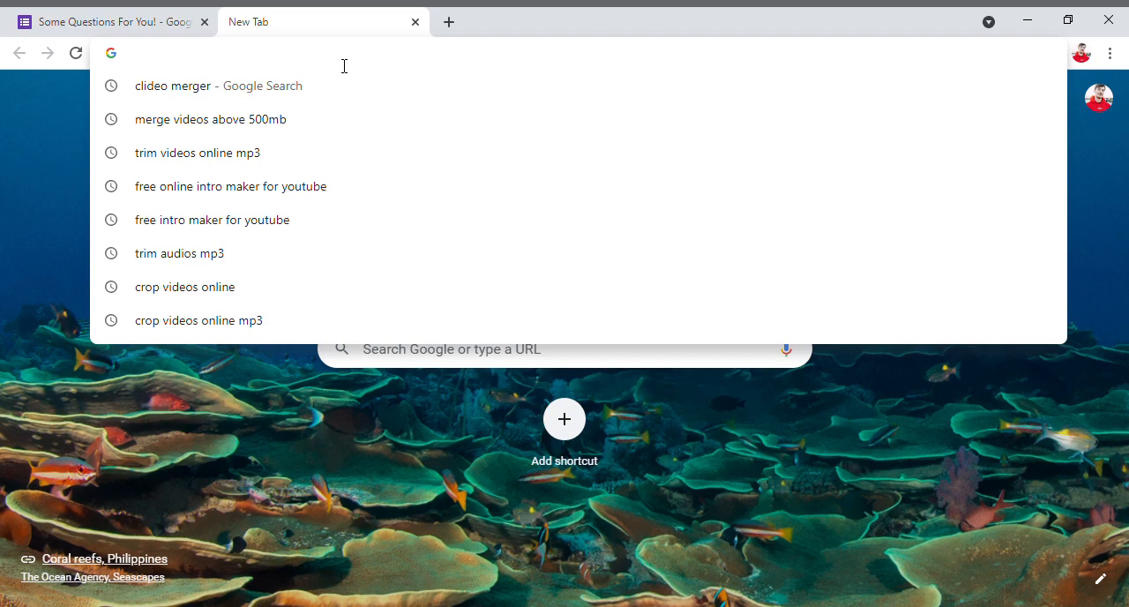
{"action": "type", "text": "google form"}
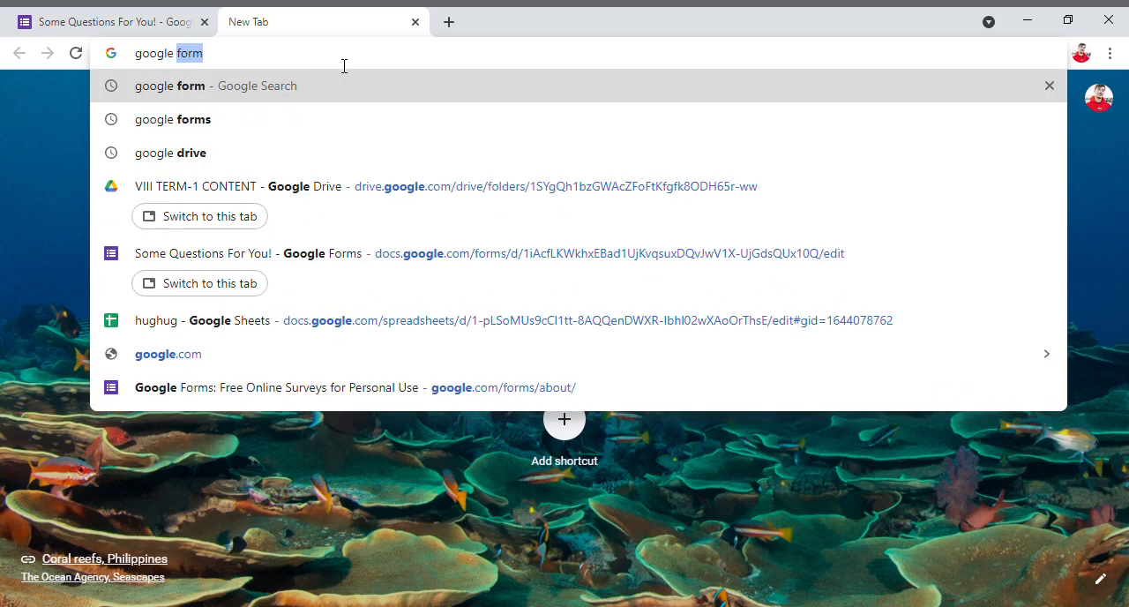
{"action": "type", "text": "s"}
{"action": "key", "text": "Return"}
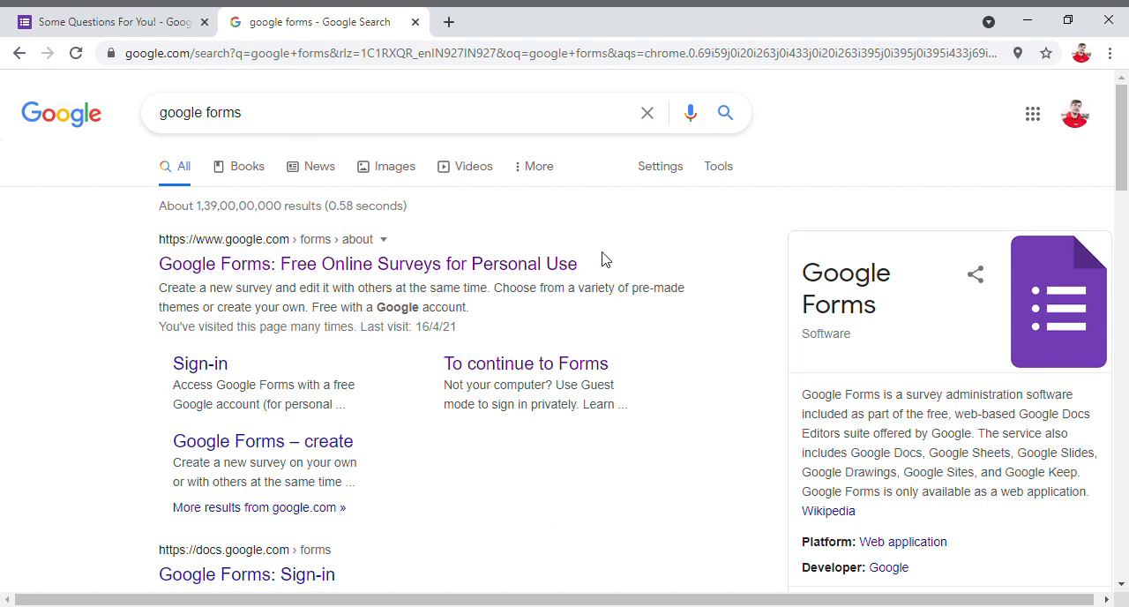
{"action": "left_click", "coordinate": [439, 266]}
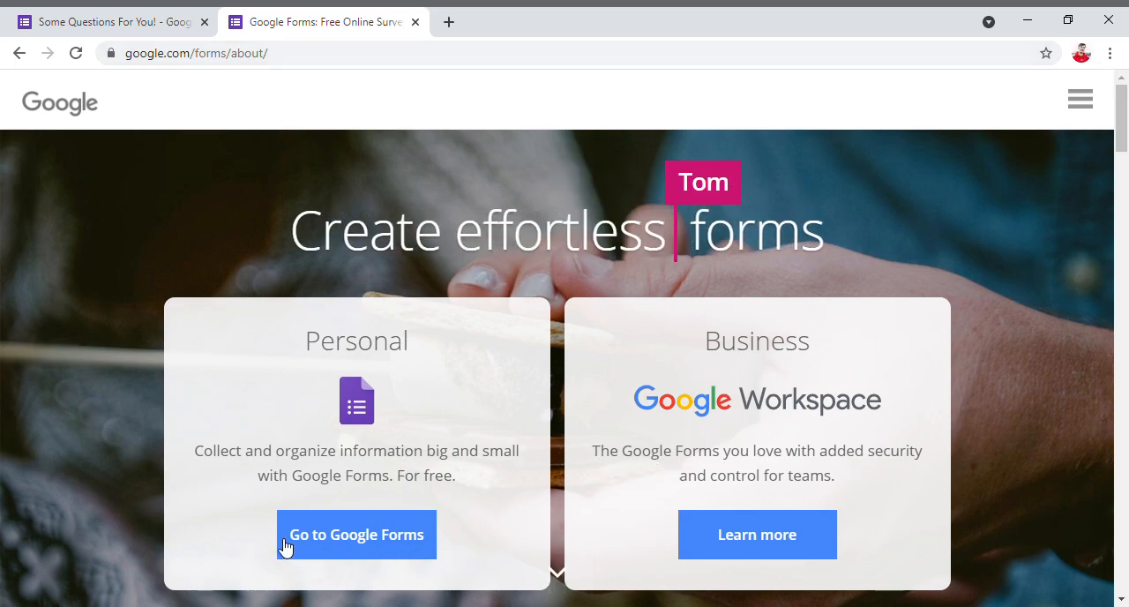
{"action": "left_click", "coordinate": [404, 542]}
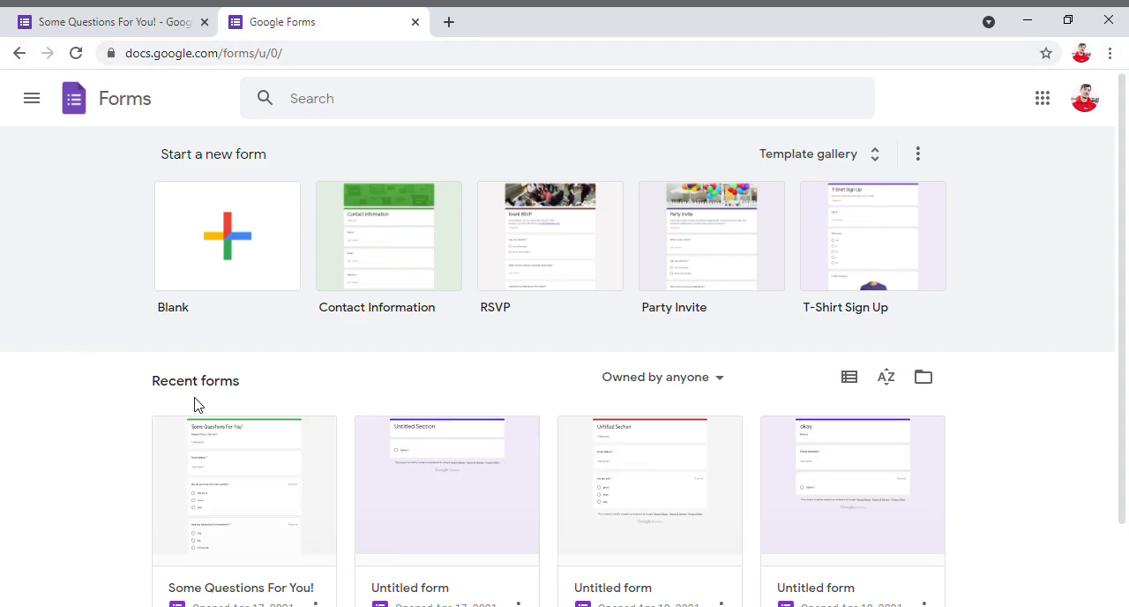
- Look over the recent forms and create a new blank form
{"action": "scroll", "coordinate": [177, 398], "scroll_direction": "down", "scroll_amount": 1}
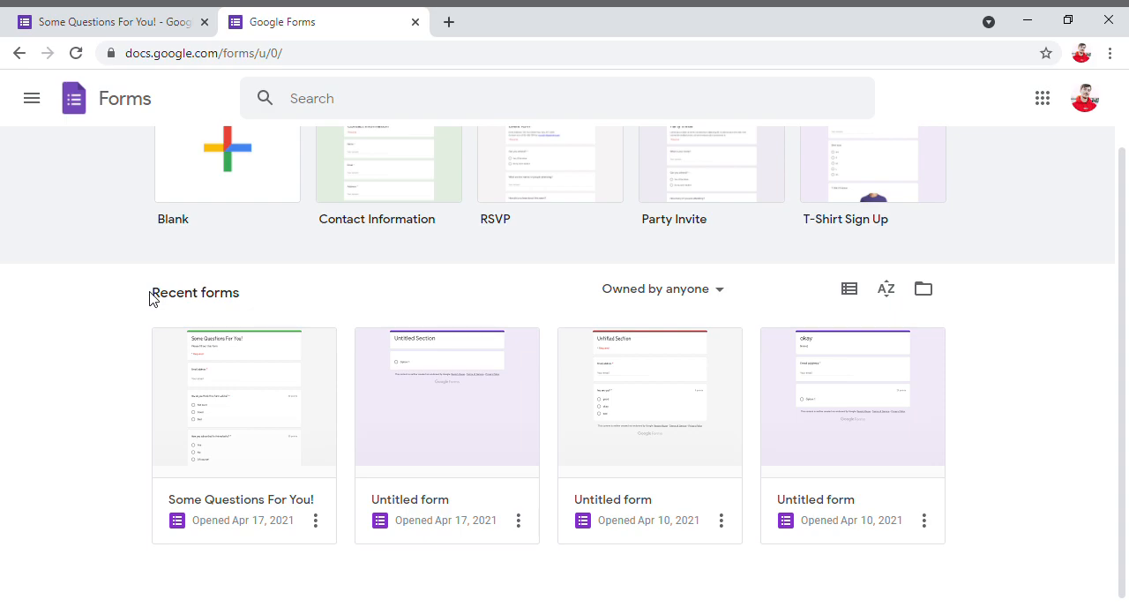
{"action": "left_click_drag", "start_coordinate": [156, 298], "coordinate": [237, 307]}
{"action": "left_click", "coordinate": [241, 307]}
{"action": "scroll", "coordinate": [247, 304], "scroll_direction": "up", "scroll_amount": 2}
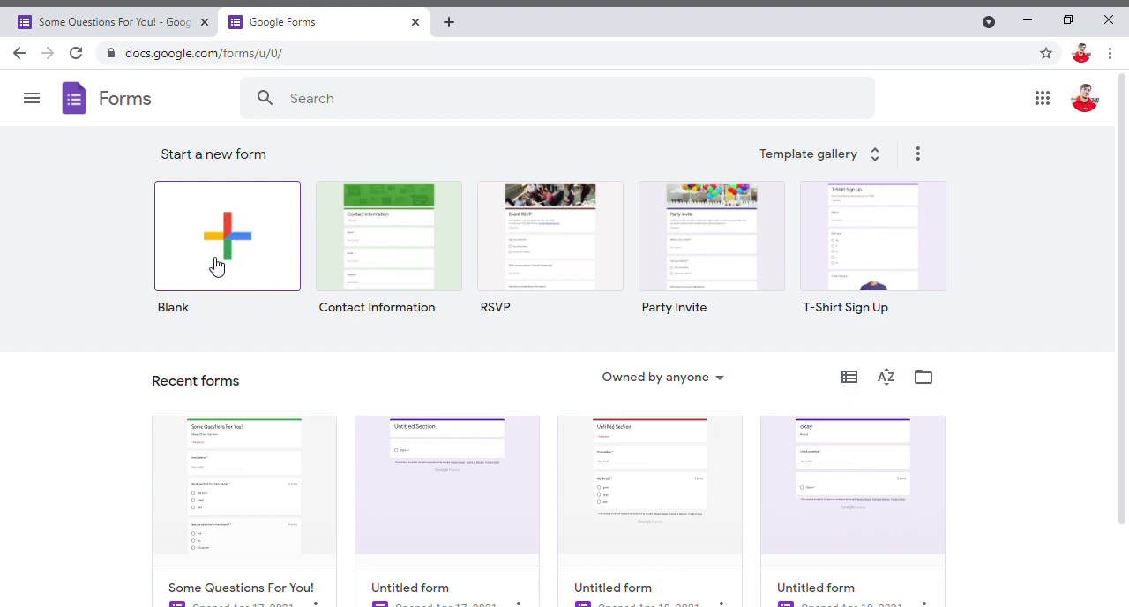
{"action": "left_click", "coordinate": [261, 254]}
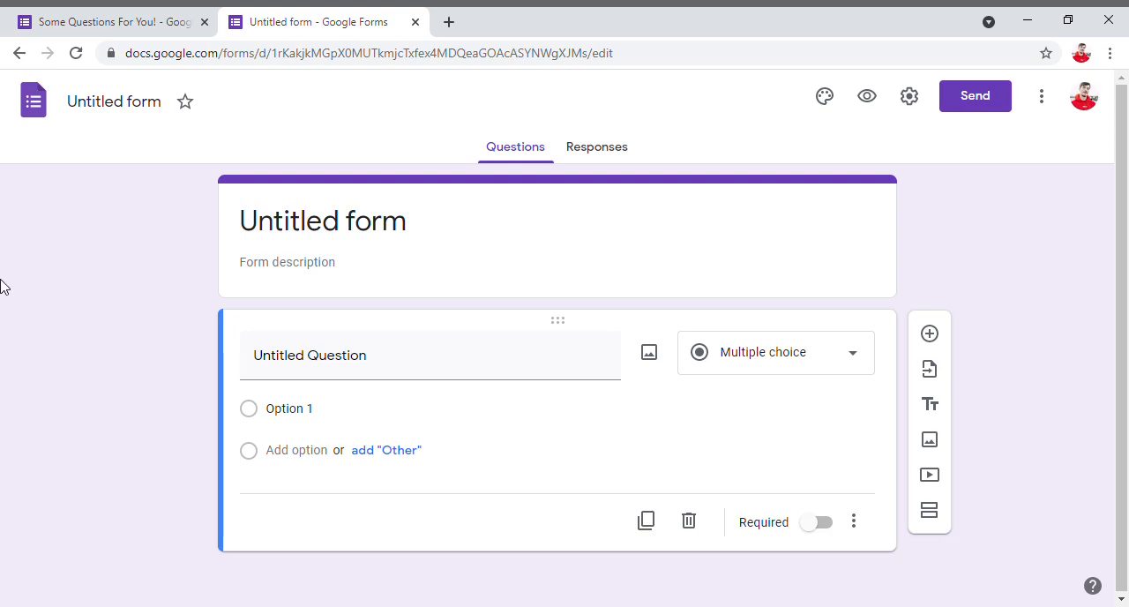
- Set the form's title to "Sample Form"
{"action": "left_click", "coordinate": [299, 237]}
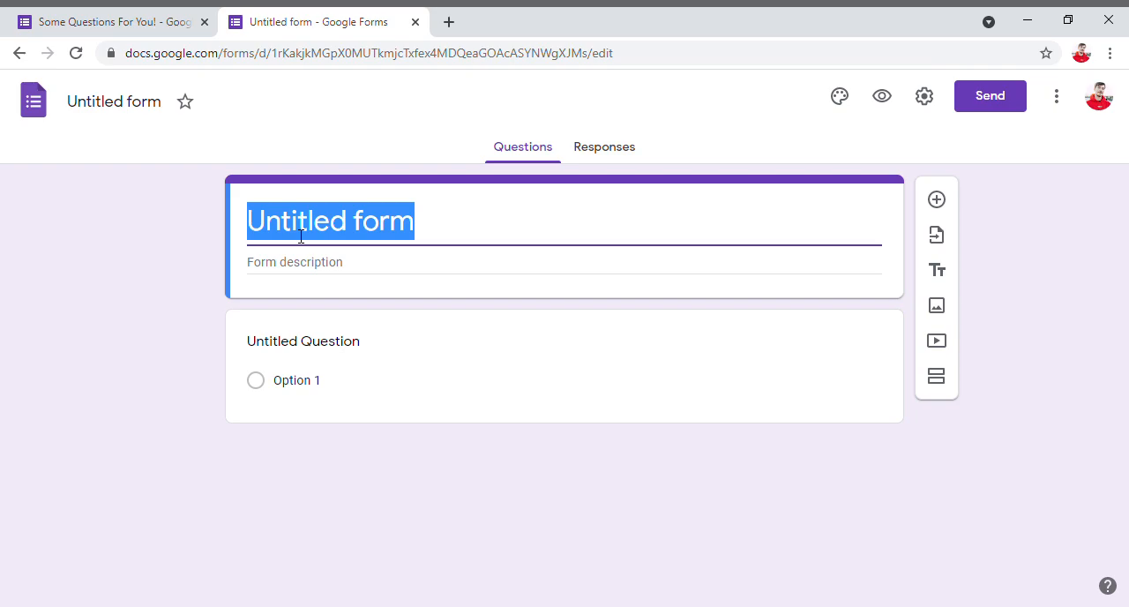
{"action": "type", "text": "S"}
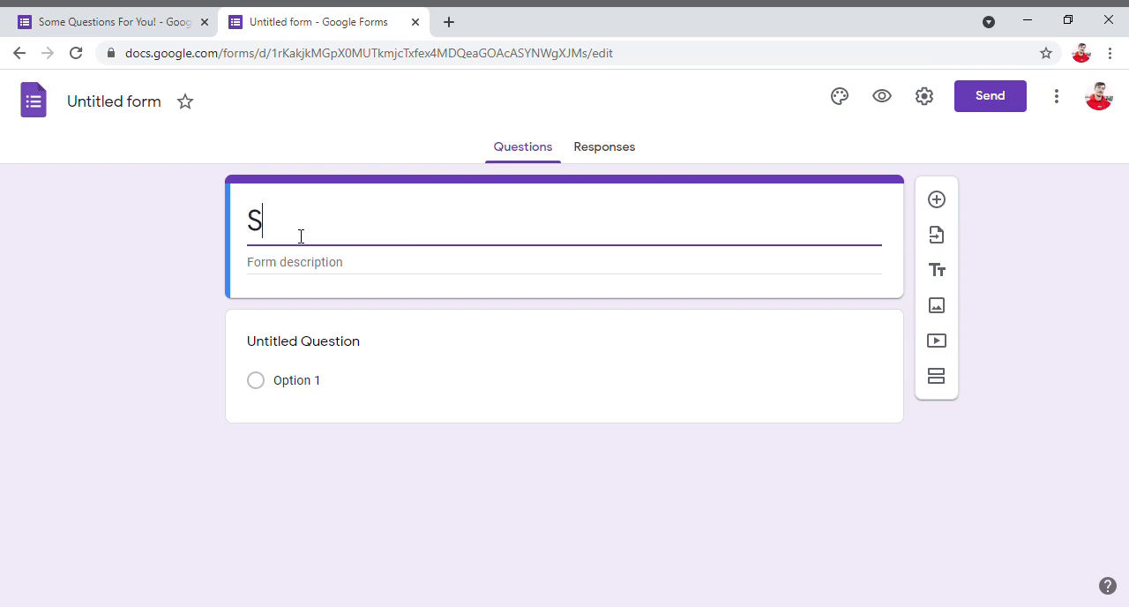
{"action": "type", "text": "ample Form"}
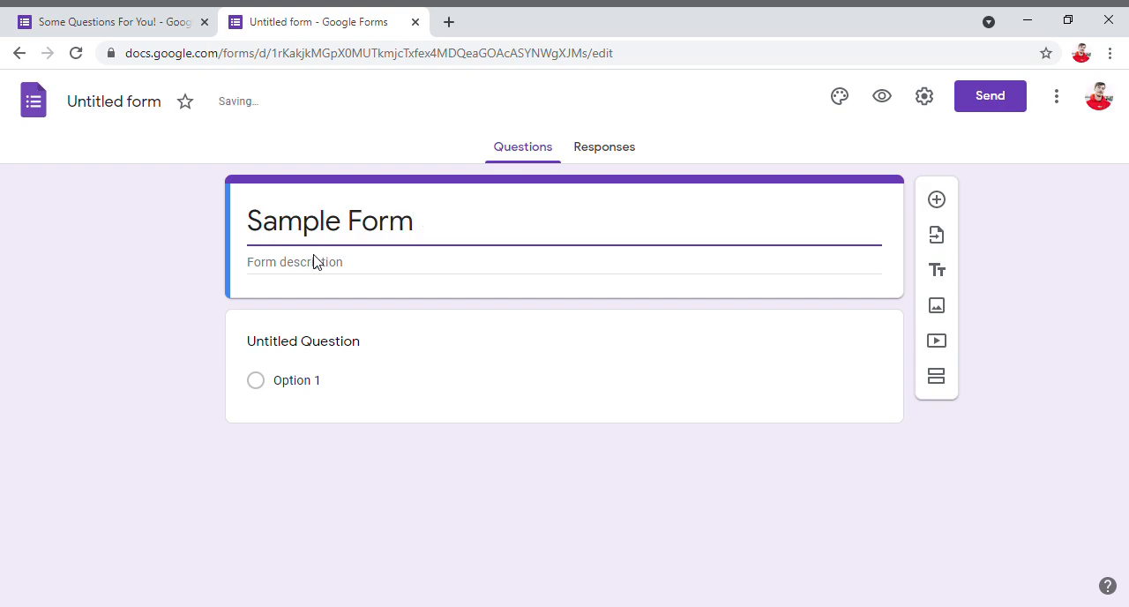
{"action": "left_click", "coordinate": [261, 230]}
{"action": "left_click", "coordinate": [440, 239]}
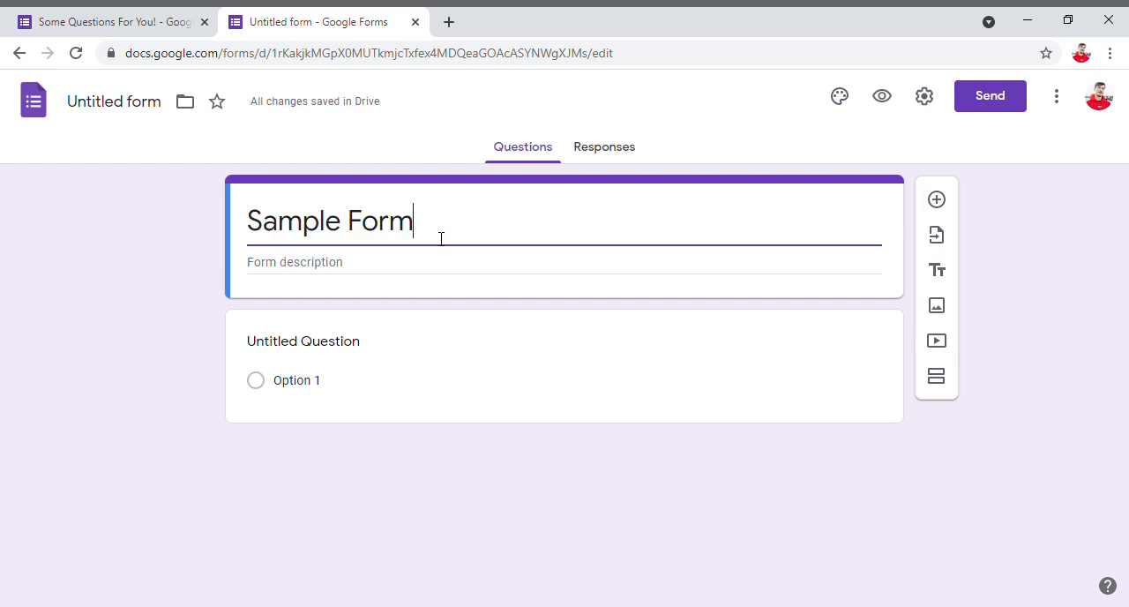
- Enter "This is a sample form." as the form description
{"action": "left_click", "coordinate": [317, 279]}
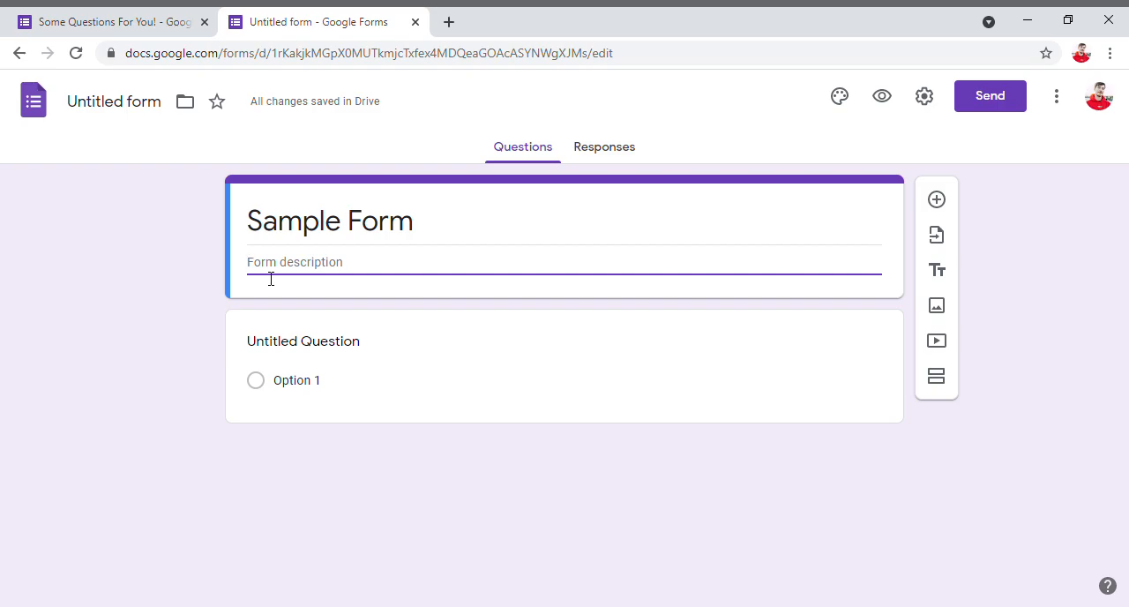
{"action": "type", "text": "This is a sample form."}
{"action": "left_click", "coordinate": [139, 302]}
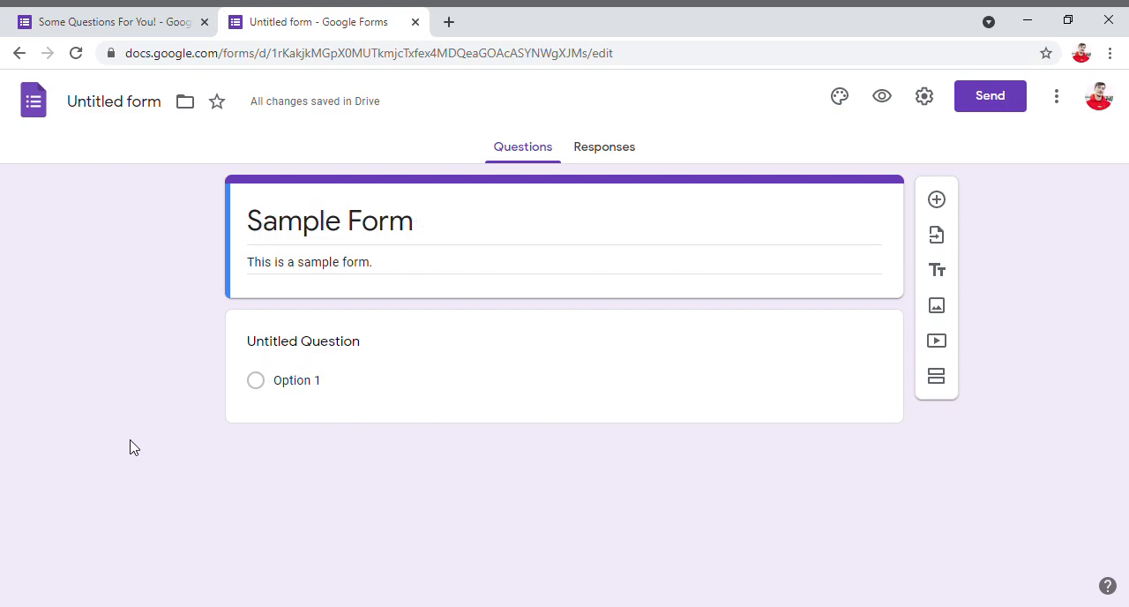
- Replace the untitled question's text with "This is my first question."
{"action": "left_click", "coordinate": [353, 356]}
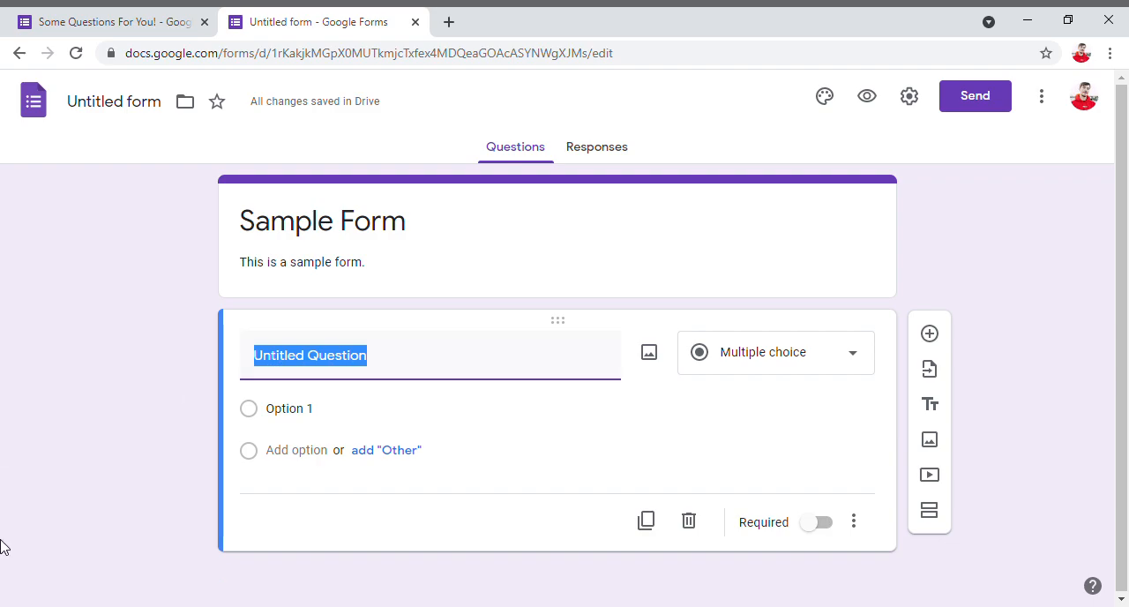
{"action": "key", "text": "BackSpace"}
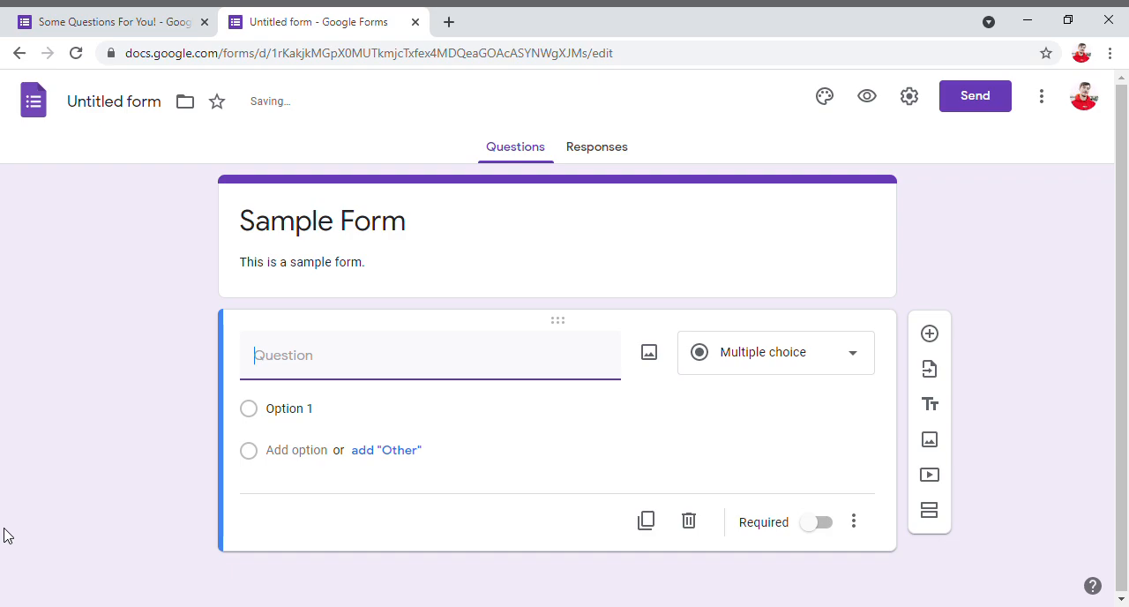
{"action": "type", "text": "T"}
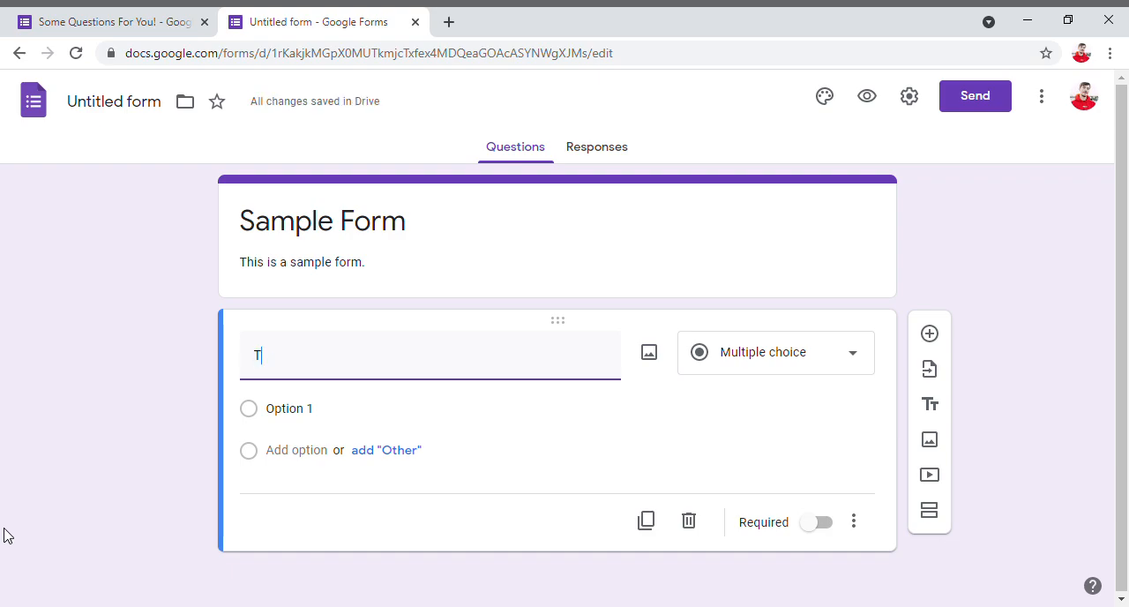
{"action": "type", "text": "his is my first question."}
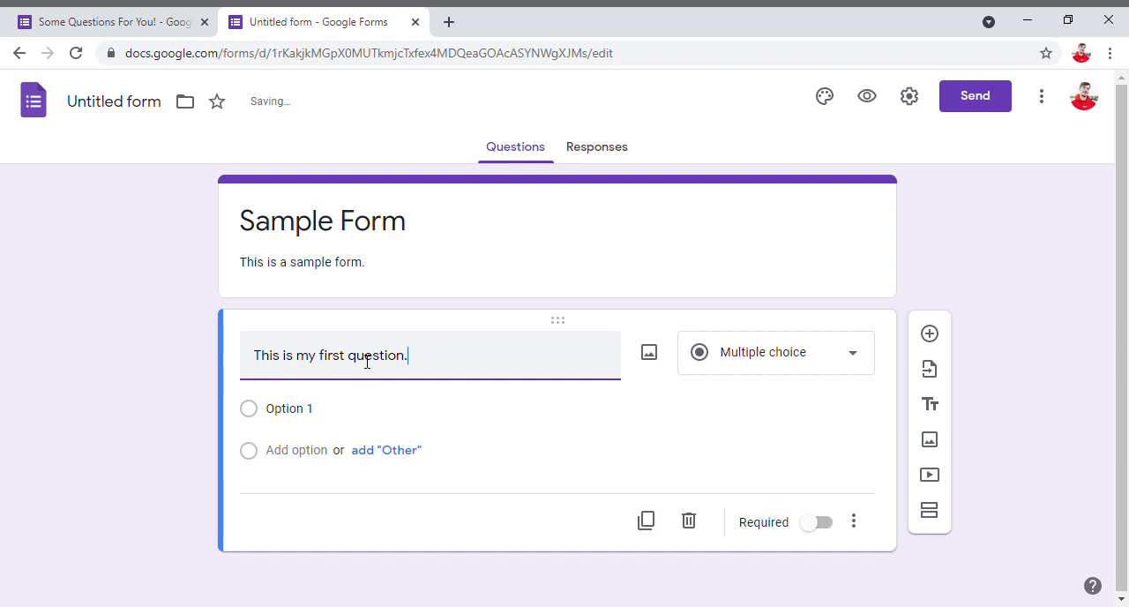
- Enter "Option 1" as the first answer choice of the multiple-choice question
{"action": "left_click", "coordinate": [346, 421]}
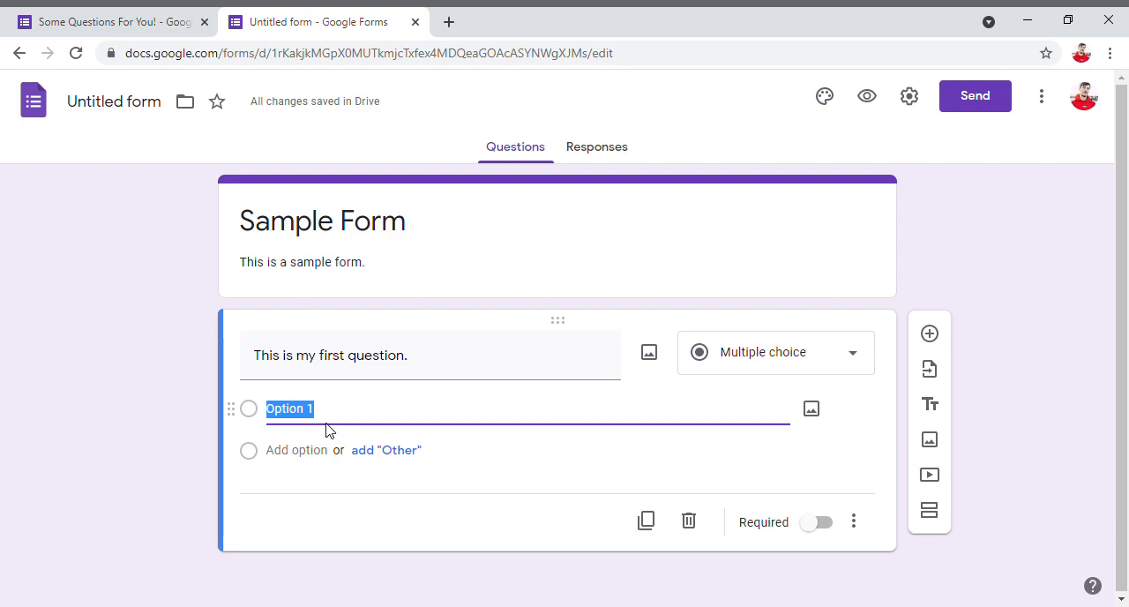
{"action": "type", "text": "Opt"}
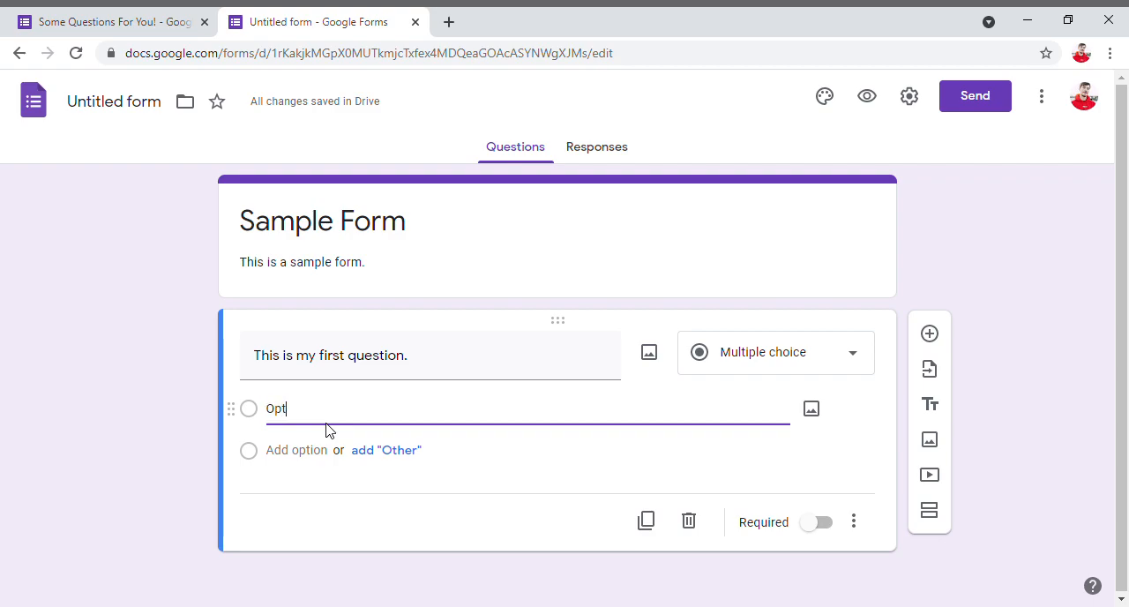
{"action": "type", "text": "ion 1"}
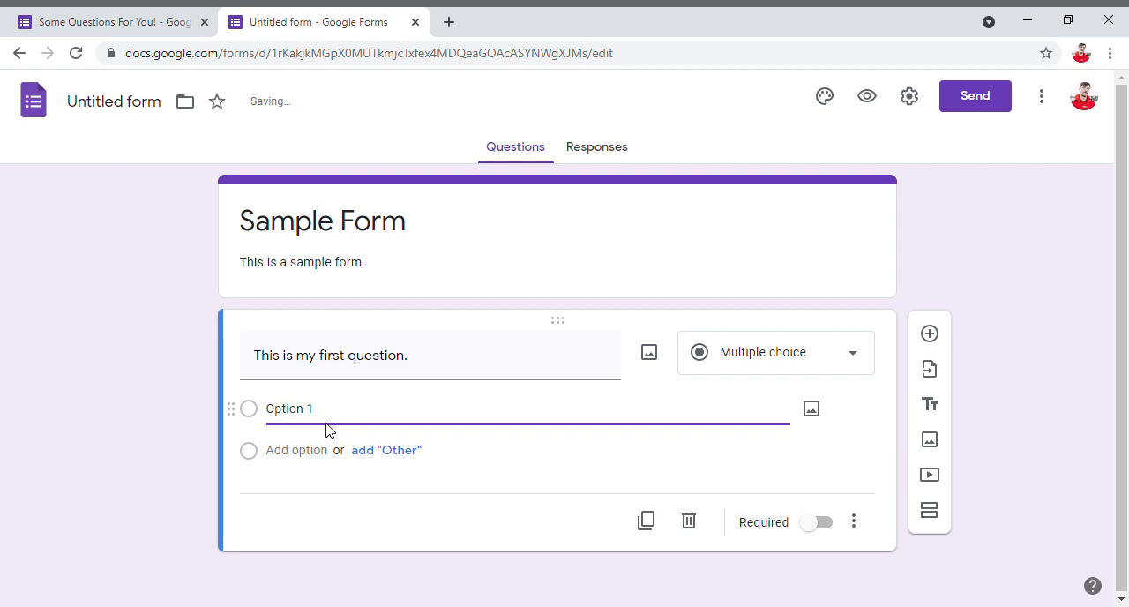
- Add six more answer choices, Option 2 to Option 7, plus an "Other" choice to the first question
{"action": "left_click", "coordinate": [310, 464]}
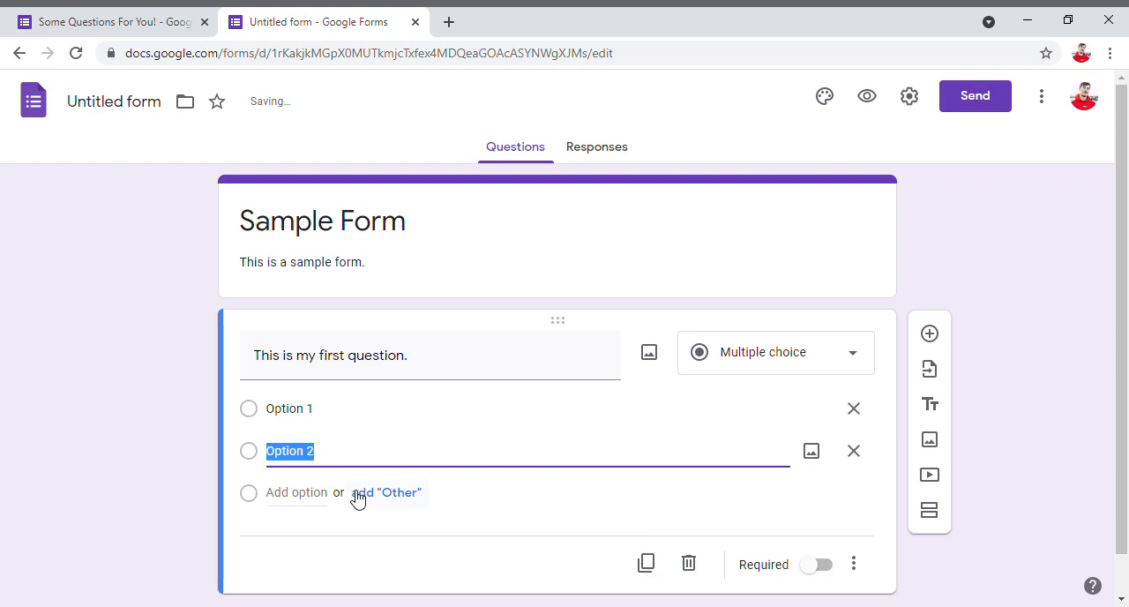
{"action": "left_click", "coordinate": [299, 500]}
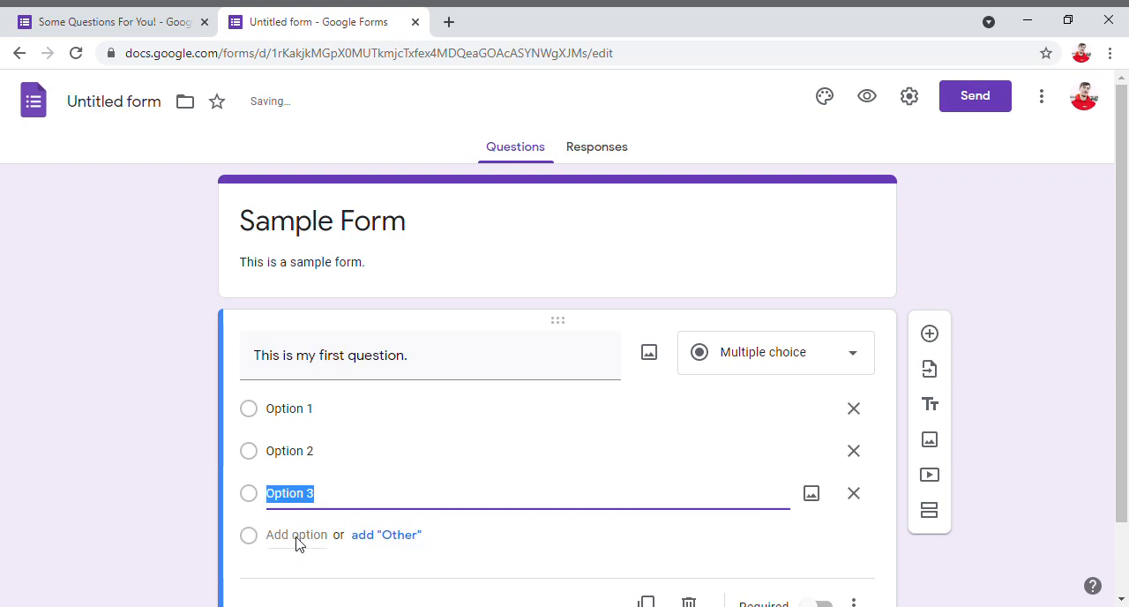
{"action": "left_click", "coordinate": [298, 535]}
{"action": "scroll", "coordinate": [305, 555], "scroll_direction": "down", "scroll_amount": 1}
{"action": "left_click", "coordinate": [294, 501]}
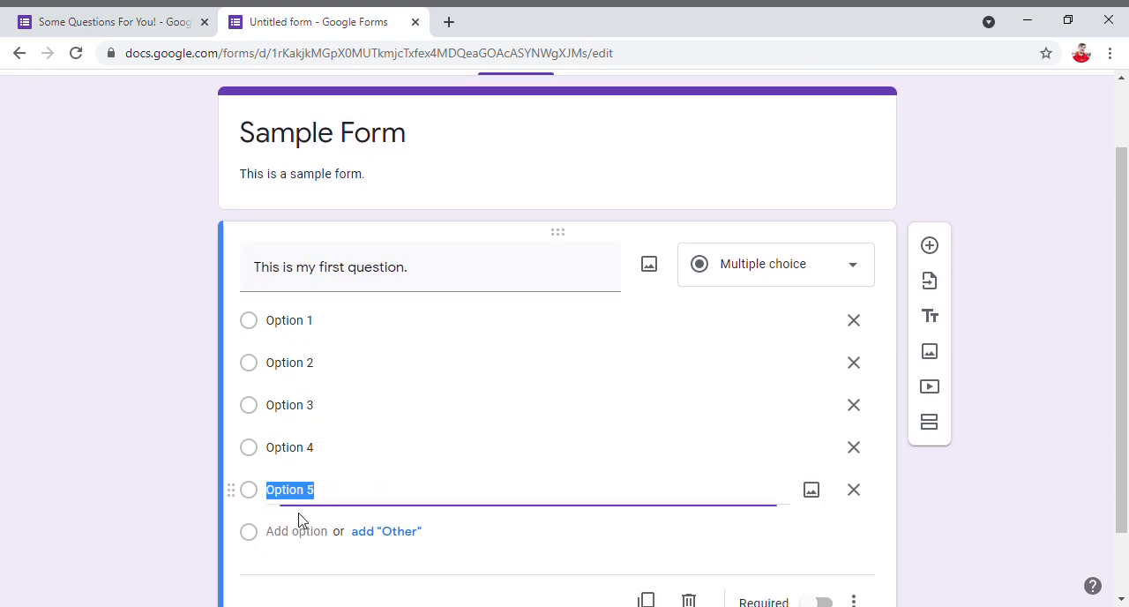
{"action": "left_click", "coordinate": [308, 546]}
{"action": "left_click", "coordinate": [318, 579]}
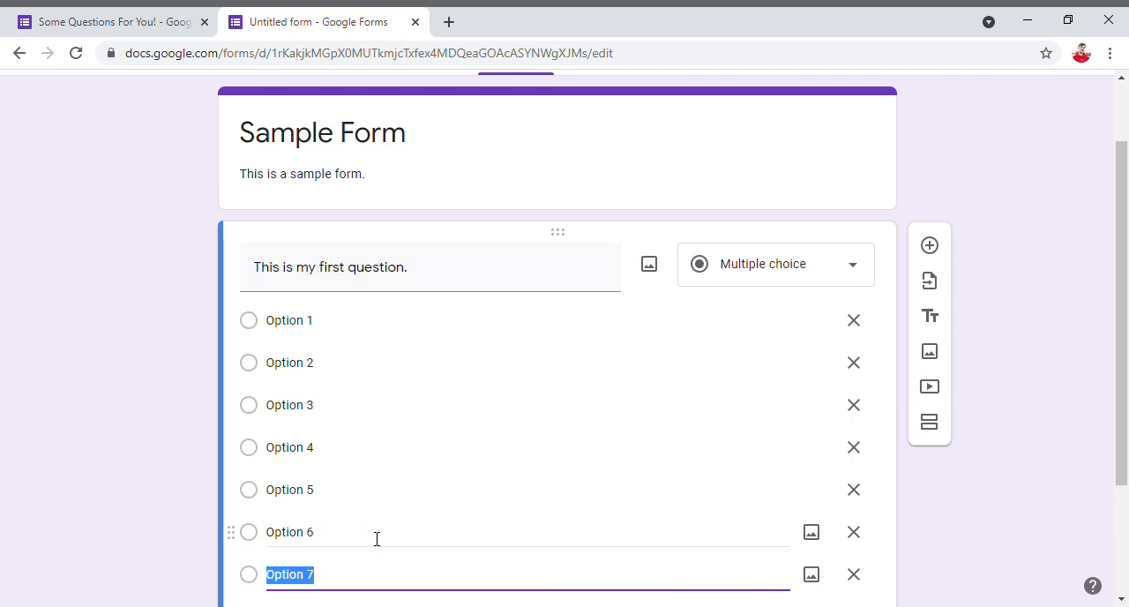
{"action": "scroll", "coordinate": [375, 538], "scroll_direction": "down", "scroll_amount": 1}
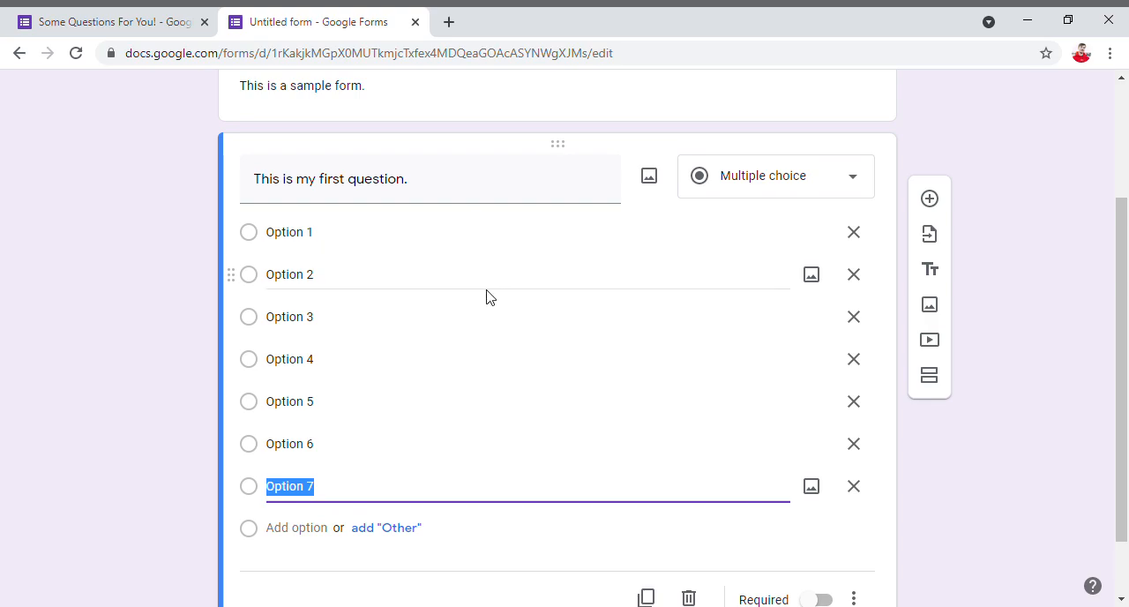
{"action": "left_click", "coordinate": [401, 529]}
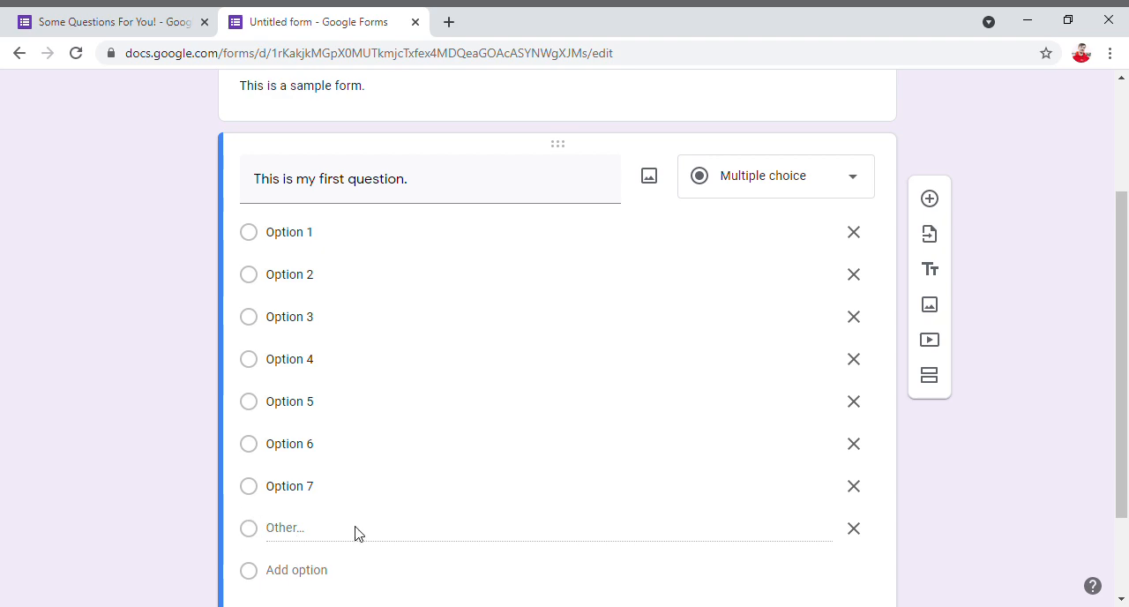
- Remove the Option 7 and "Other" choices and move Option 6 above Option 5
{"action": "scroll", "coordinate": [428, 390], "scroll_direction": "down", "scroll_amount": 1}
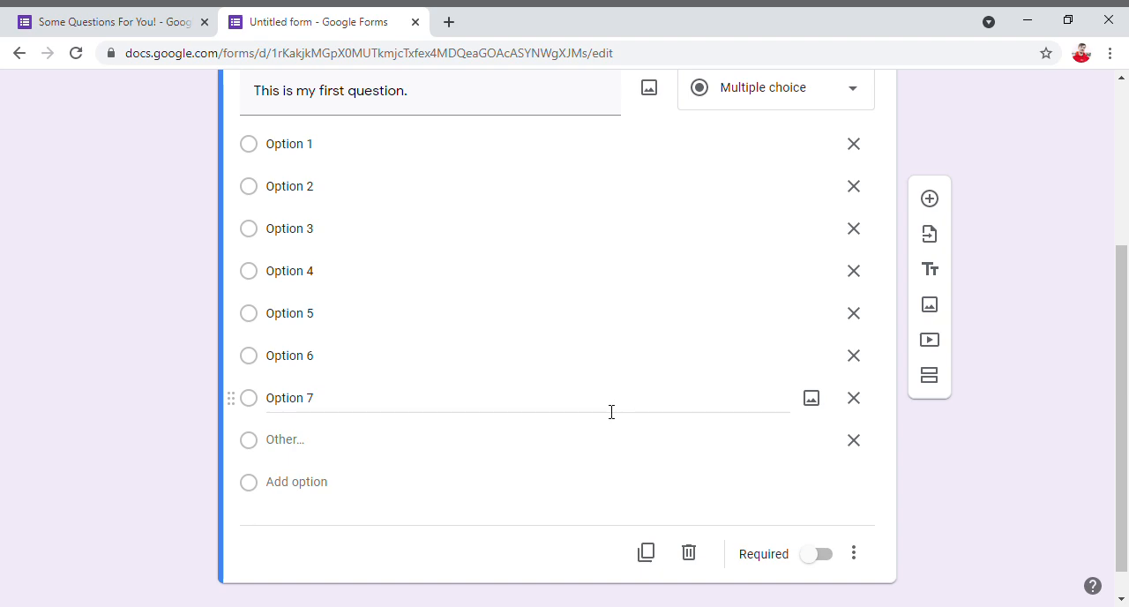
{"action": "left_click", "coordinate": [854, 398]}
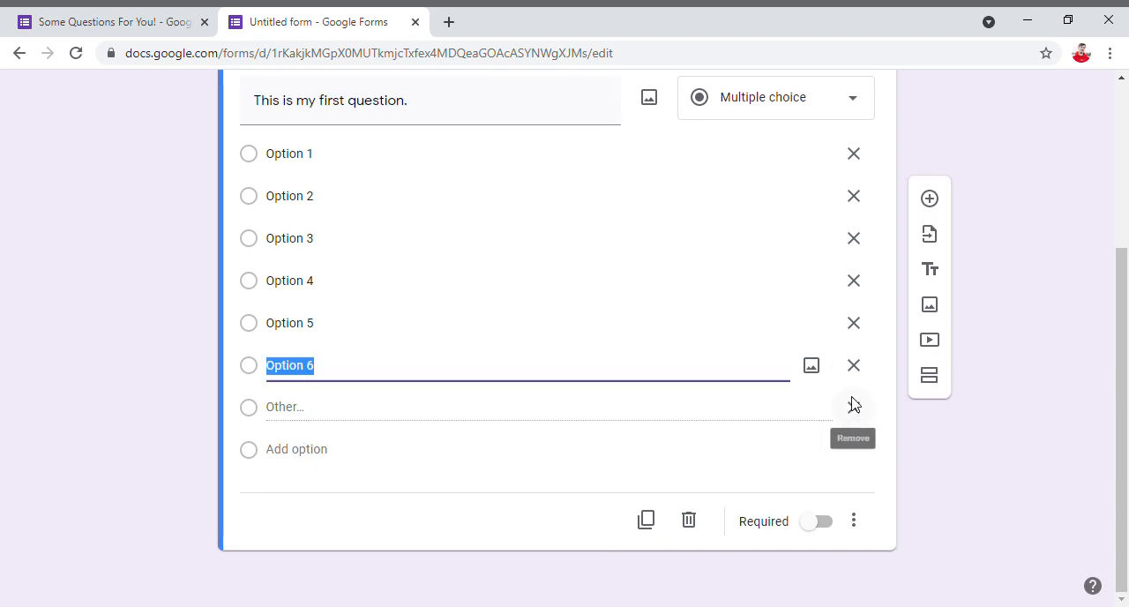
{"action": "left_click", "coordinate": [860, 416]}
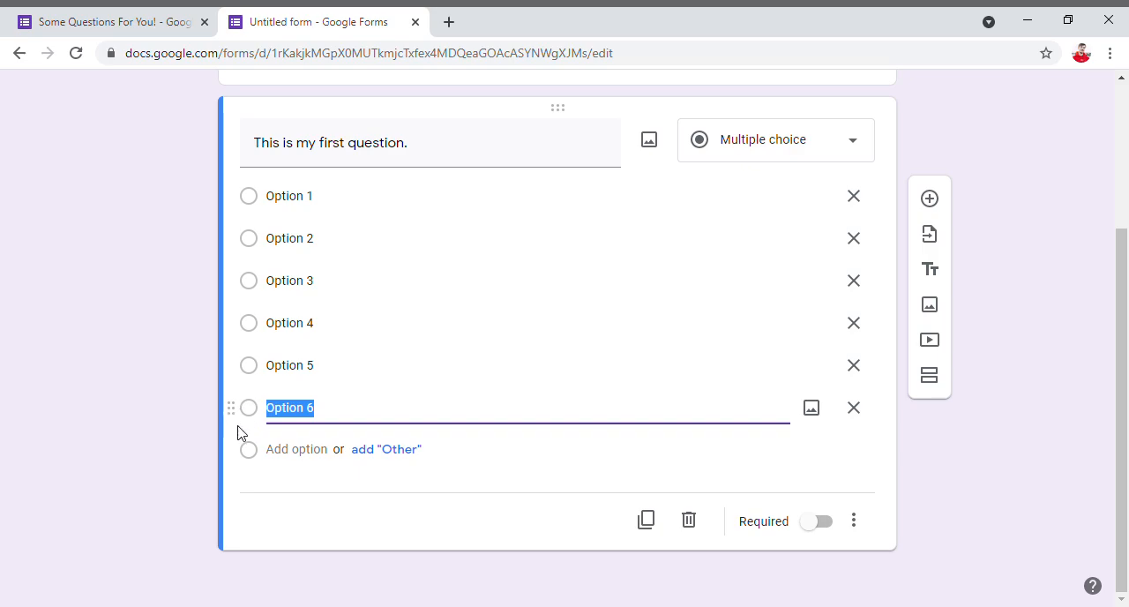
{"action": "left_click_drag", "start_coordinate": [228, 416], "coordinate": [253, 357]}
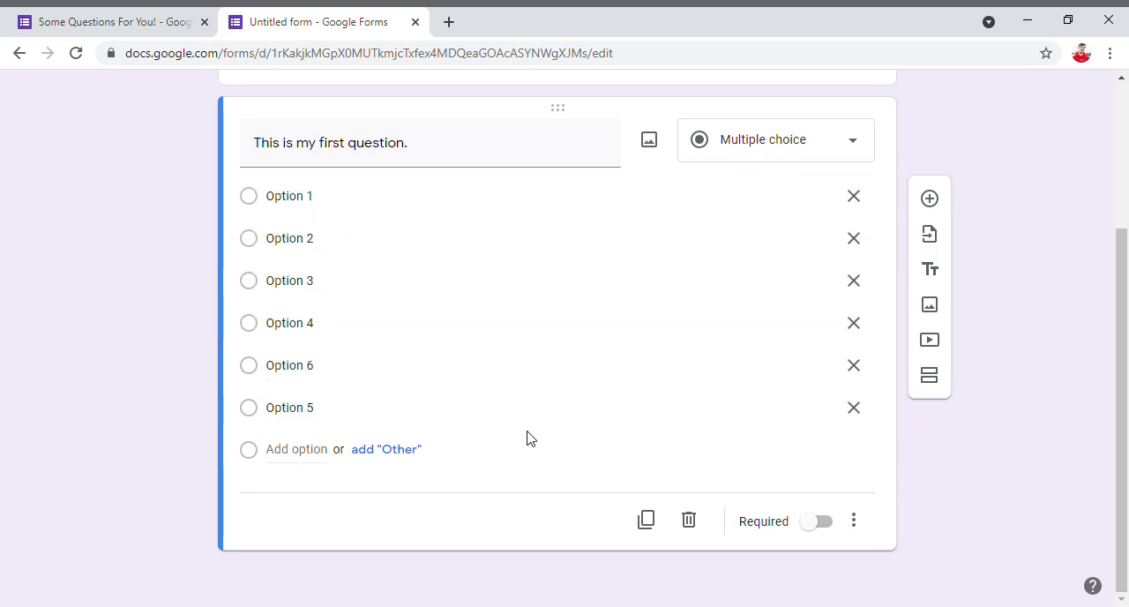
- Open image insertion for the first question and examine the Upload, Camera and By URL sources
{"action": "scroll", "coordinate": [549, 357], "scroll_direction": "up", "scroll_amount": 1}
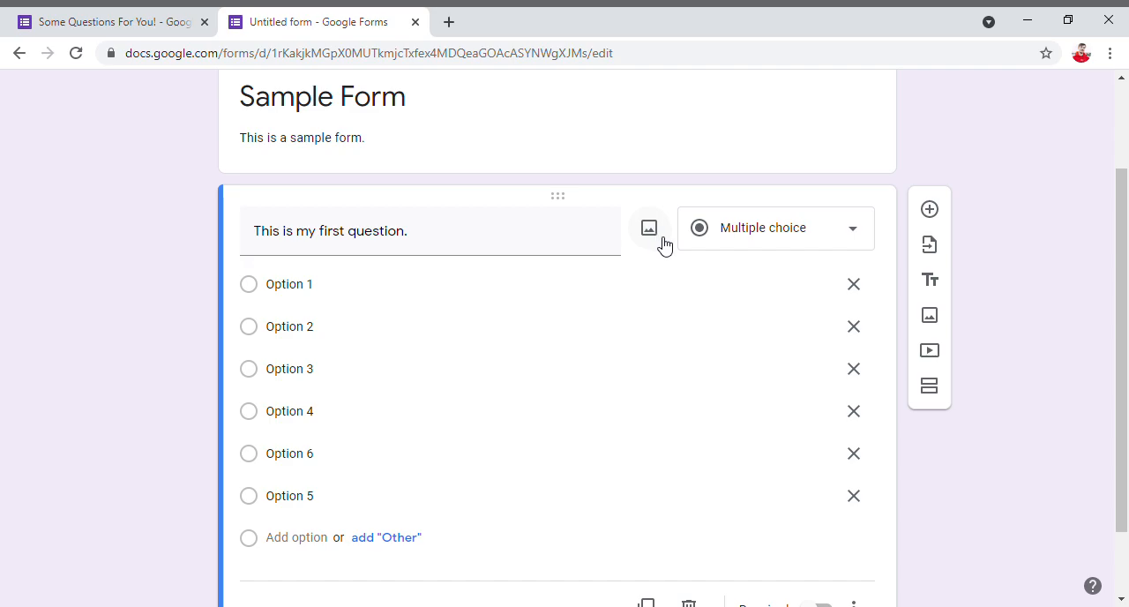
{"action": "left_click_drag", "start_coordinate": [254, 232], "coordinate": [465, 231]}
{"action": "left_click", "coordinate": [466, 232]}
{"action": "left_click", "coordinate": [652, 233]}
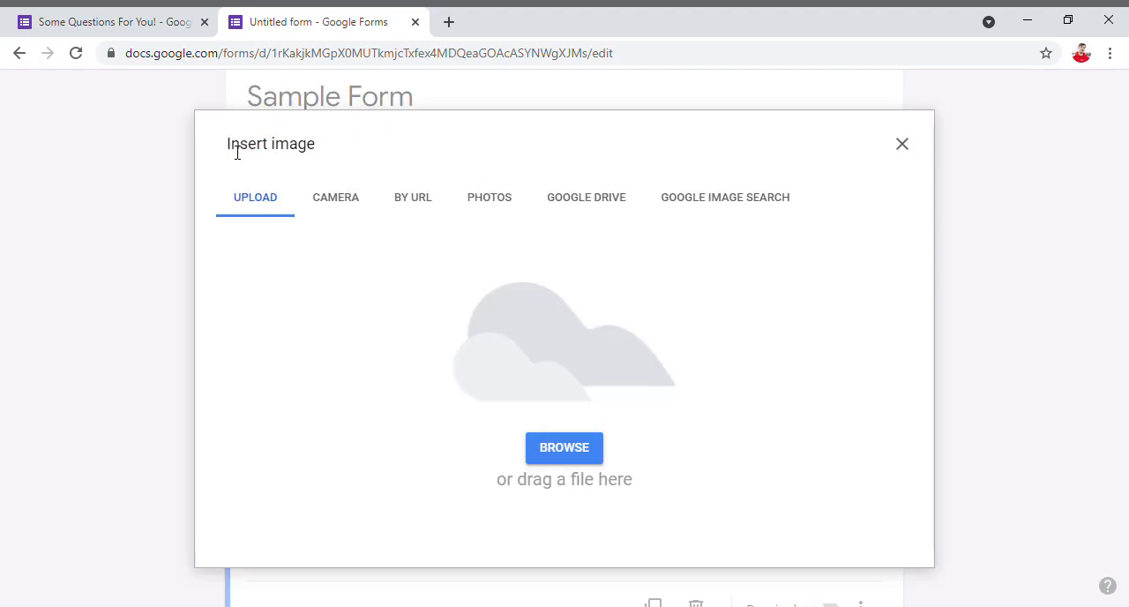
{"action": "left_click_drag", "start_coordinate": [246, 152], "coordinate": [323, 151]}
{"action": "left_click", "coordinate": [323, 151]}
{"action": "left_click", "coordinate": [335, 212]}
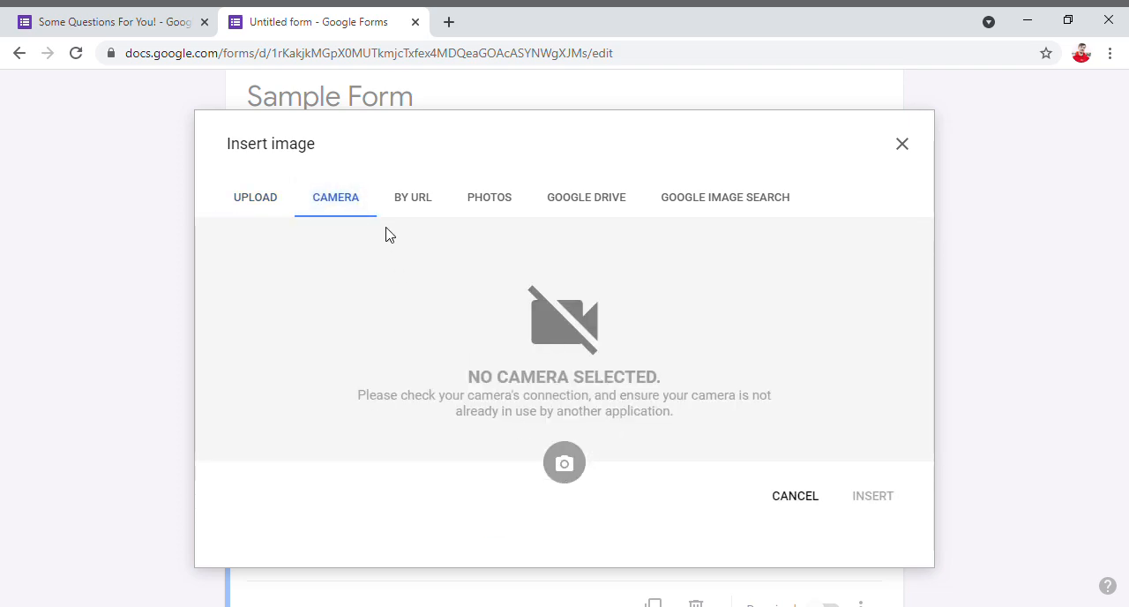
{"action": "left_click", "coordinate": [413, 198]}
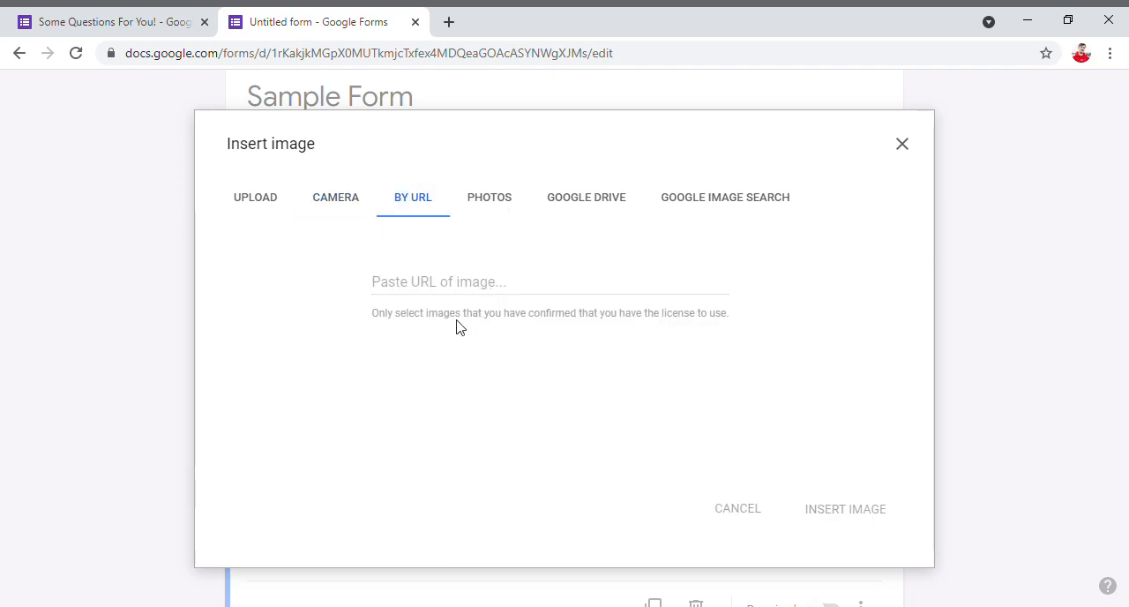
{"action": "left_click", "coordinate": [441, 293]}
{"action": "left_click", "coordinate": [470, 407]}
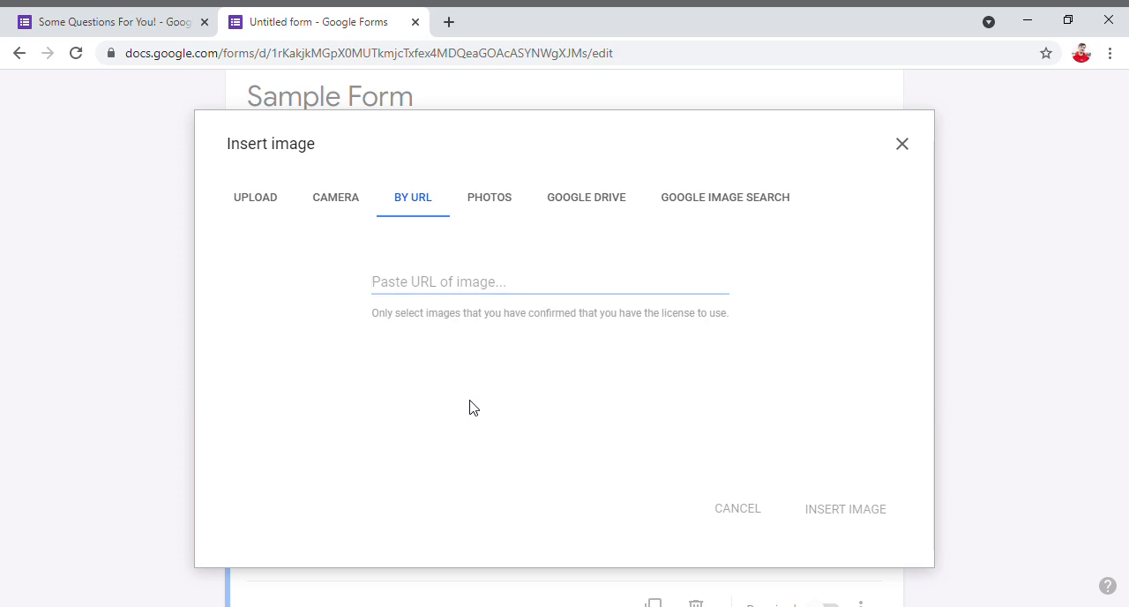
- Examine the Photos, Google Drive and Google Image Search sources, and close image insertion without adding a picture
{"action": "left_click", "coordinate": [502, 199]}
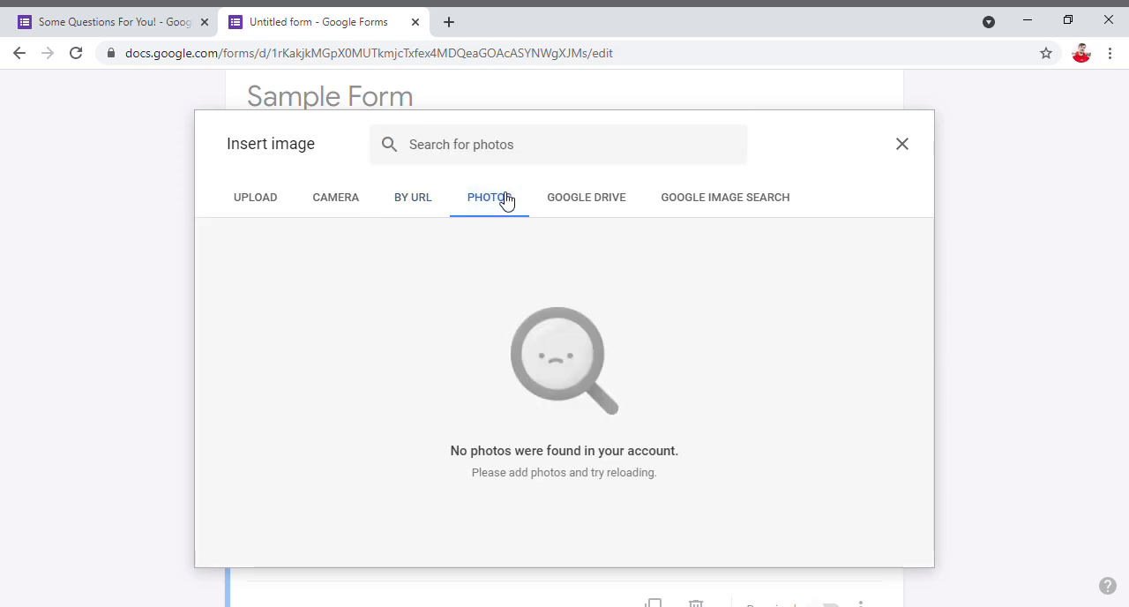
{"action": "left_click", "coordinate": [556, 208]}
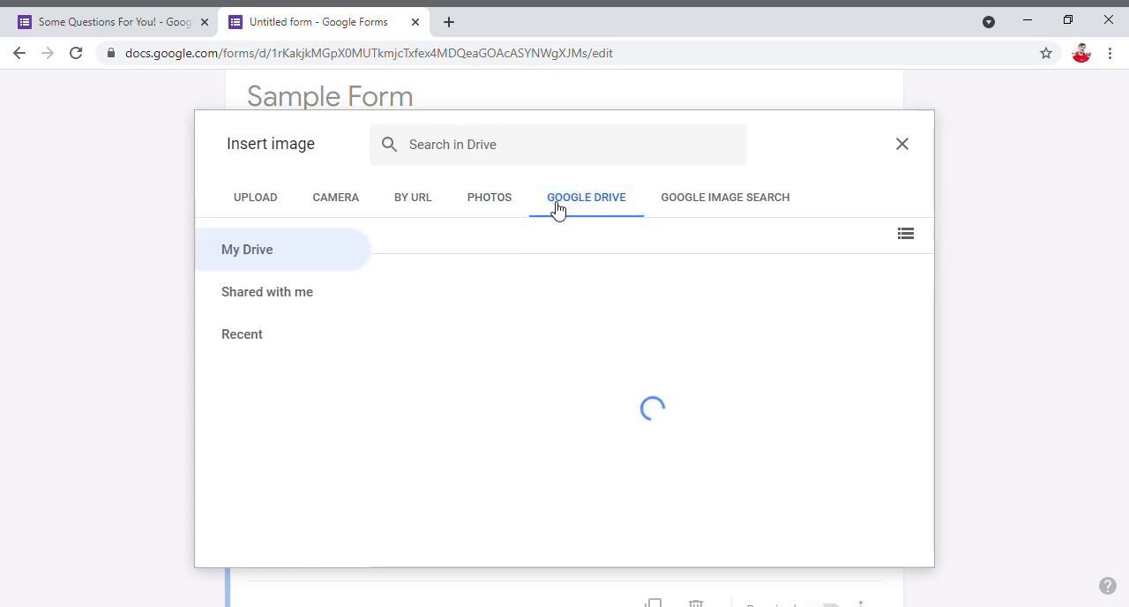
{"action": "left_click", "coordinate": [210, 345]}
{"action": "left_click", "coordinate": [277, 268]}
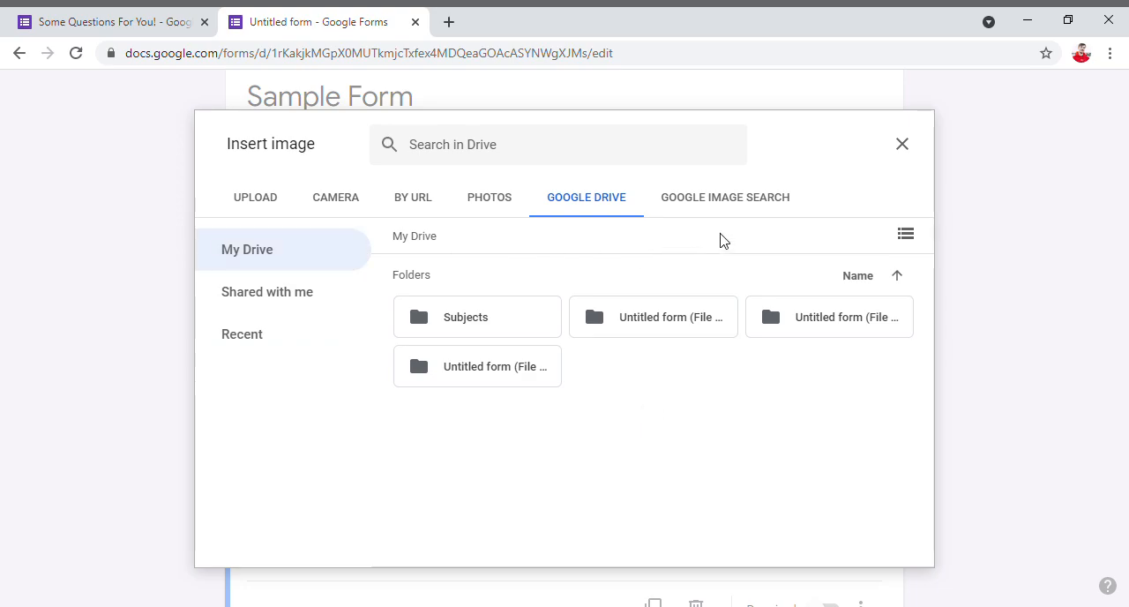
{"action": "left_click", "coordinate": [745, 199]}
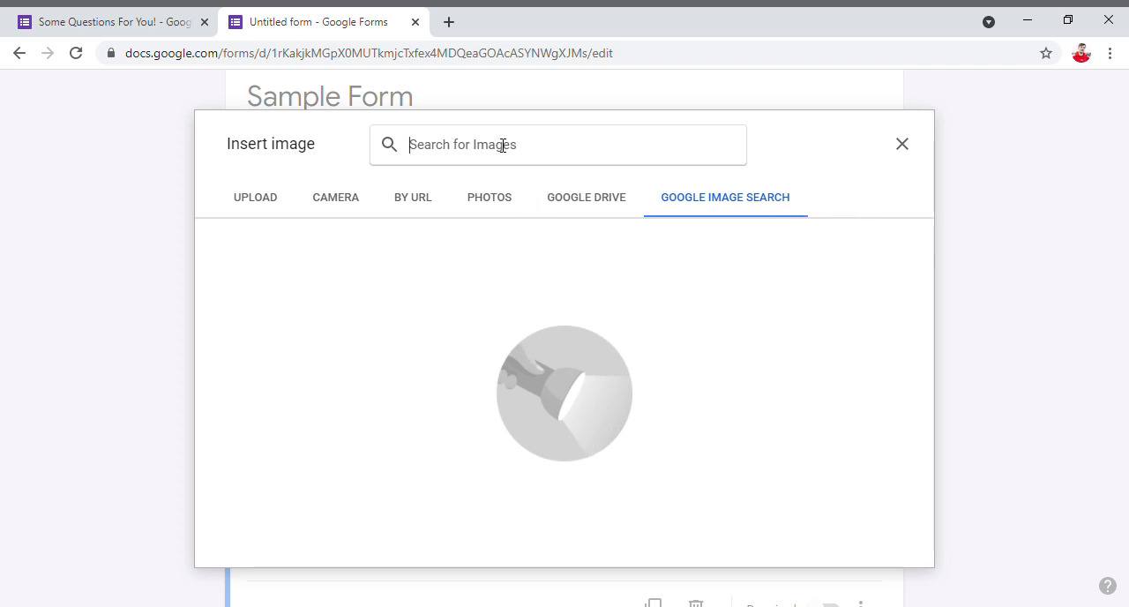
{"action": "left_click", "coordinate": [904, 150]}
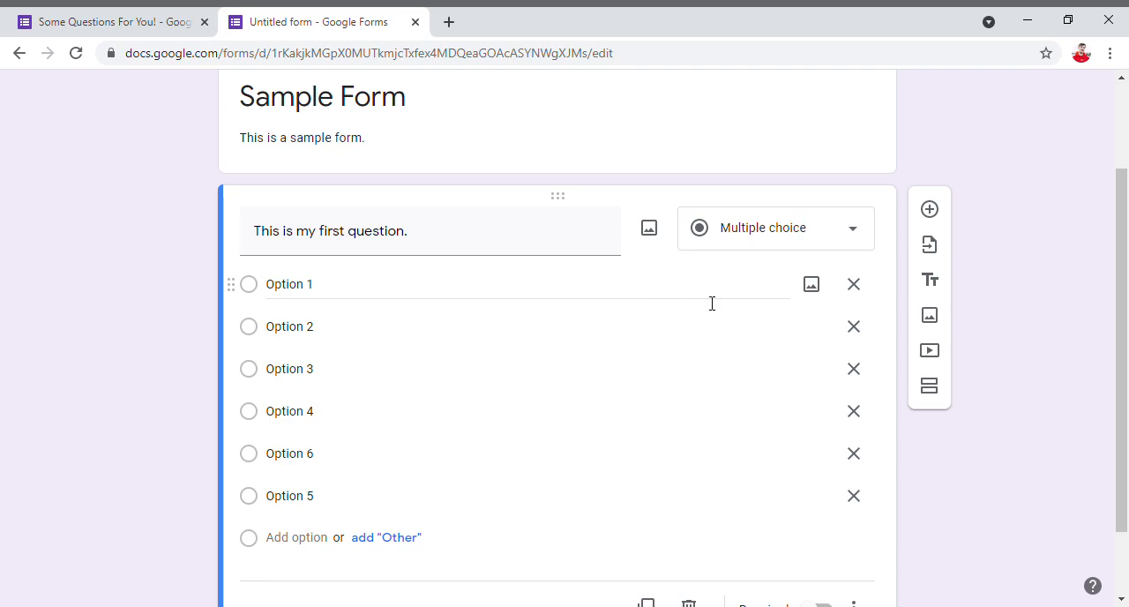
- Look through all the image sources available for the Option 1 answer choice and close without inserting one
{"action": "left_click", "coordinate": [812, 285]}
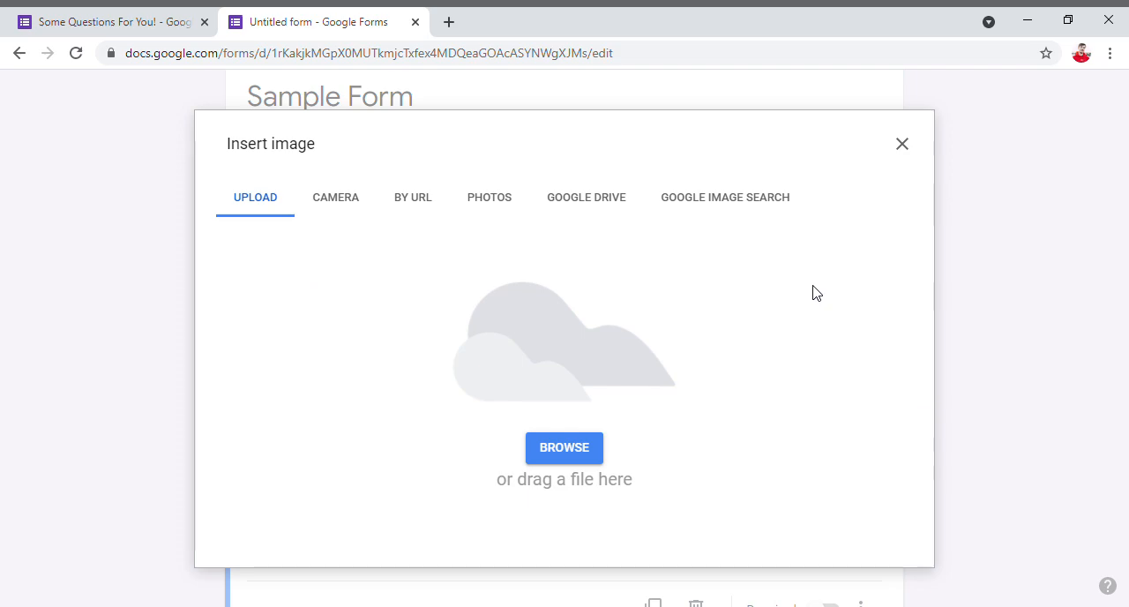
{"action": "left_click", "coordinate": [329, 202]}
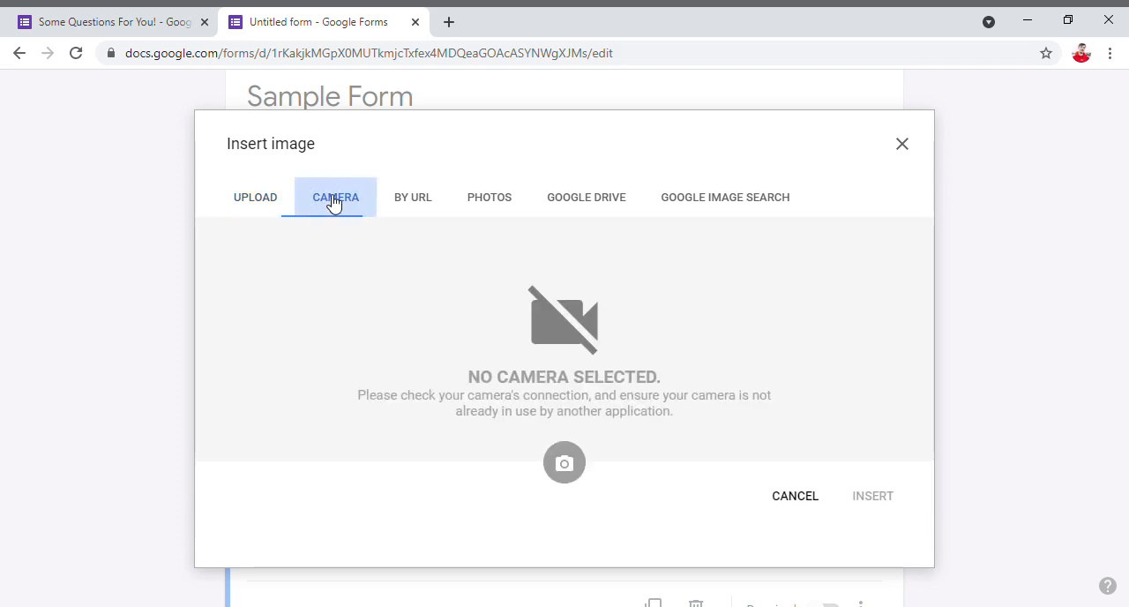
{"action": "left_click", "coordinate": [432, 205]}
{"action": "left_click", "coordinate": [491, 207]}
{"action": "left_click", "coordinate": [592, 202]}
{"action": "left_click", "coordinate": [711, 200]}
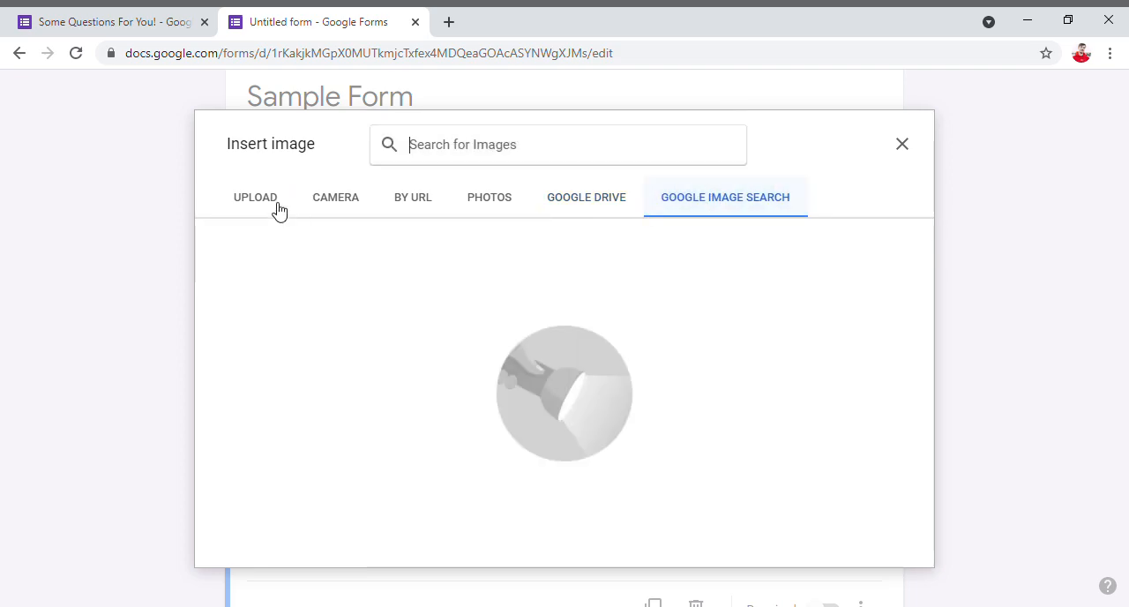
{"action": "left_click", "coordinate": [273, 207]}
{"action": "left_click", "coordinate": [901, 145]}
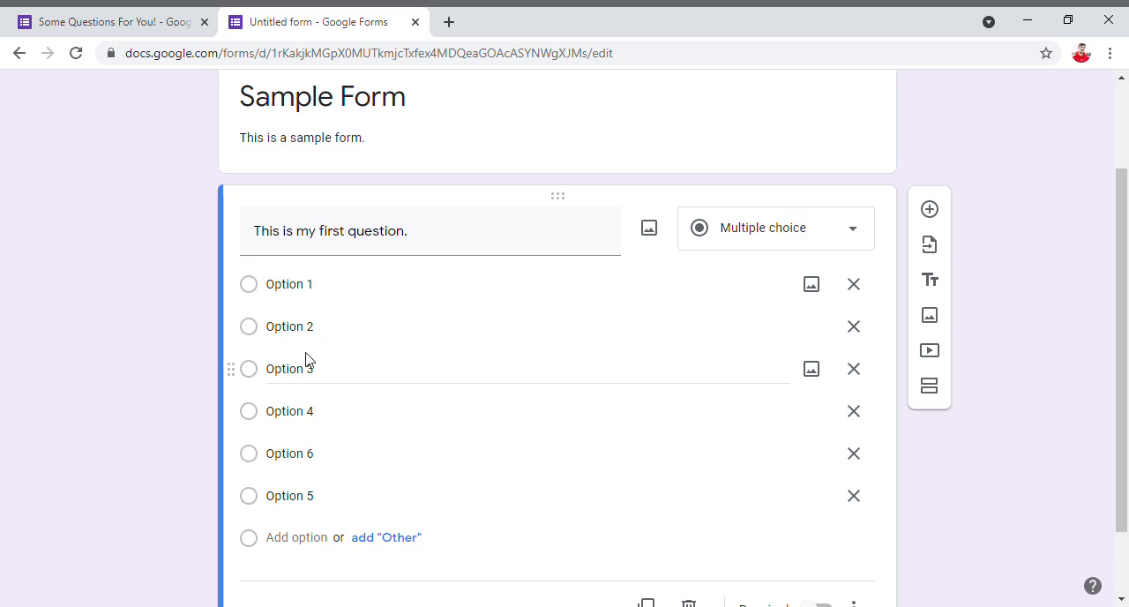
- Review the available question types and change the first question to Short answer
{"action": "left_click", "coordinate": [774, 234]}
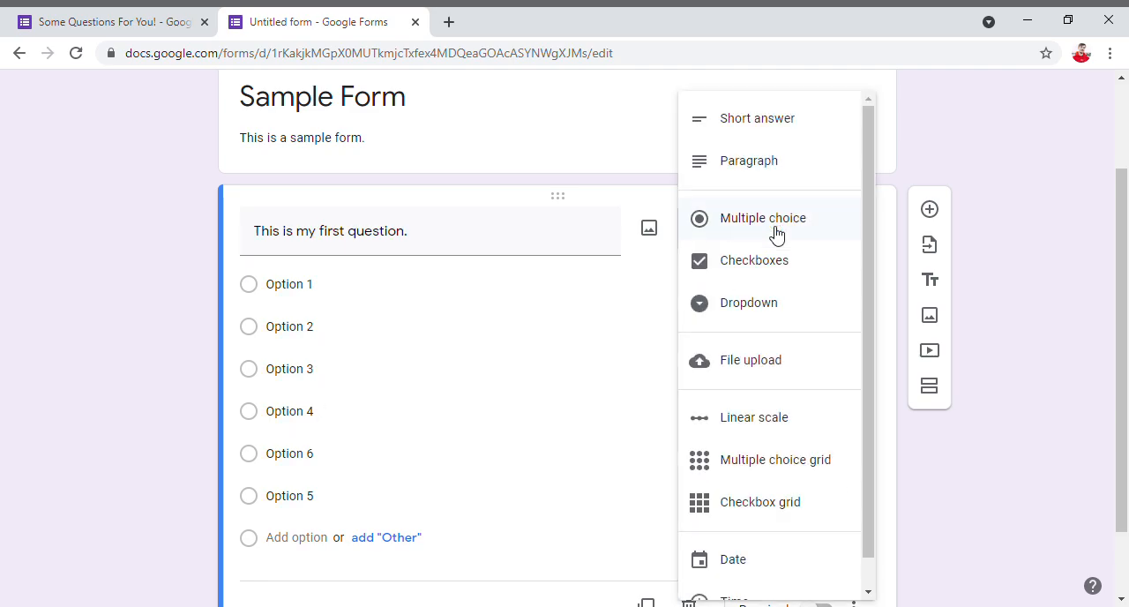
{"action": "left_click", "coordinate": [617, 184]}
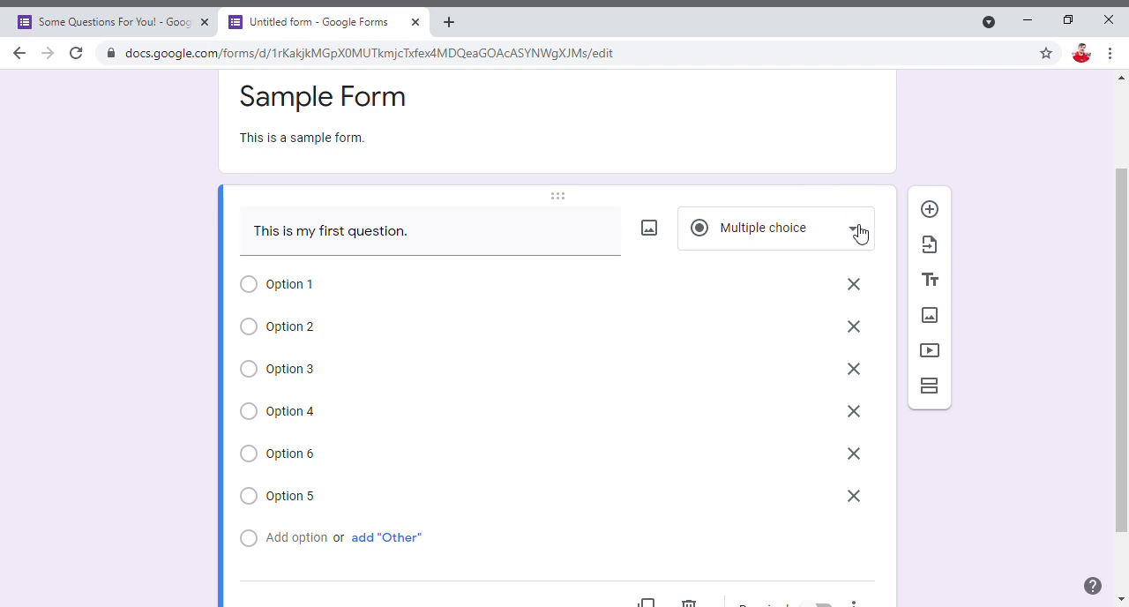
{"action": "left_click", "coordinate": [788, 229]}
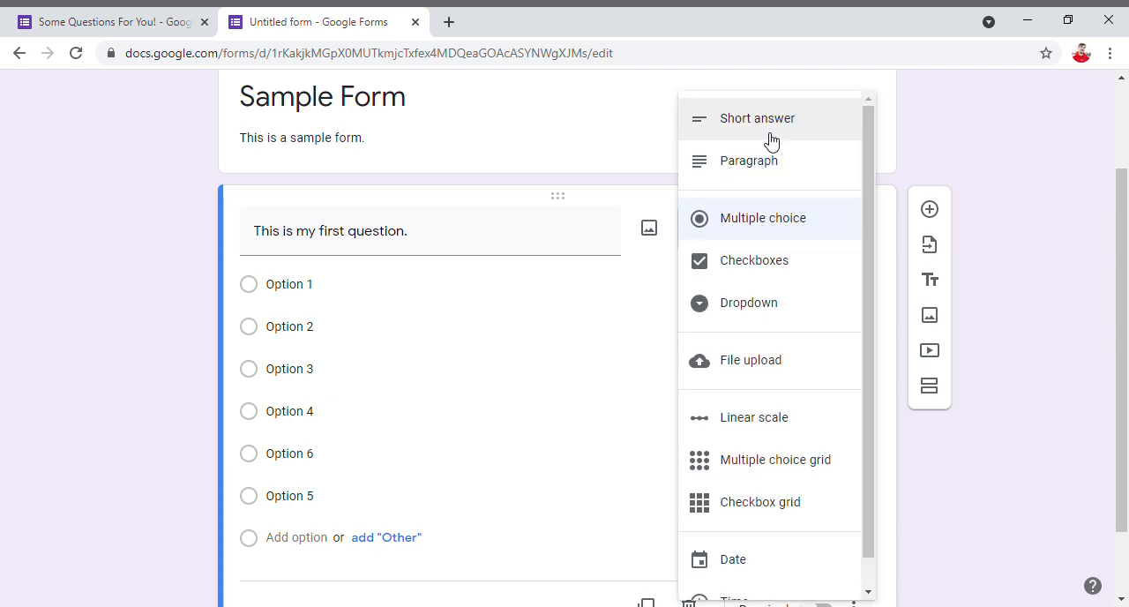
{"action": "scroll", "coordinate": [769, 360], "scroll_direction": "down", "scroll_amount": 1}
{"action": "scroll", "coordinate": [761, 320], "scroll_direction": "up", "scroll_amount": 1}
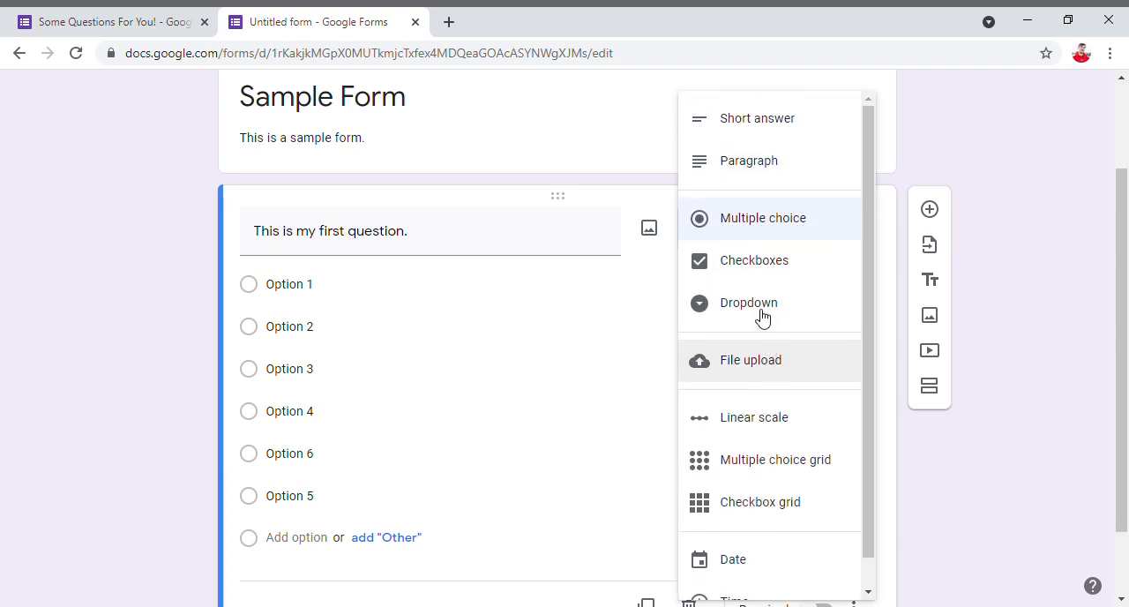
{"action": "left_click", "coordinate": [757, 129]}
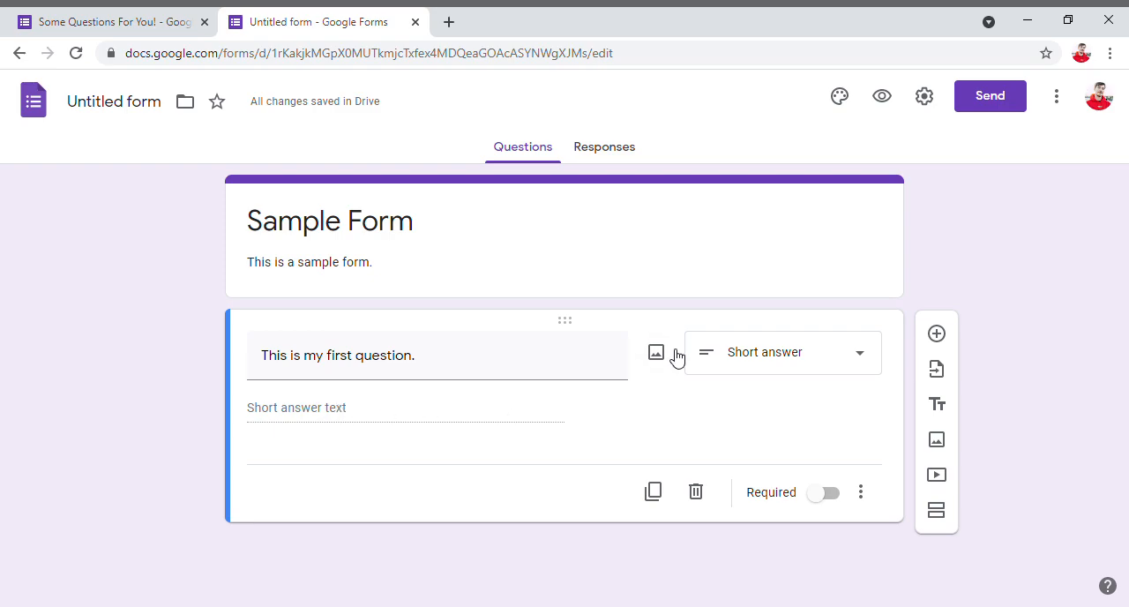
- Change the first question's type to Paragraph and back to Multiple choice
{"action": "left_click", "coordinate": [714, 351]}
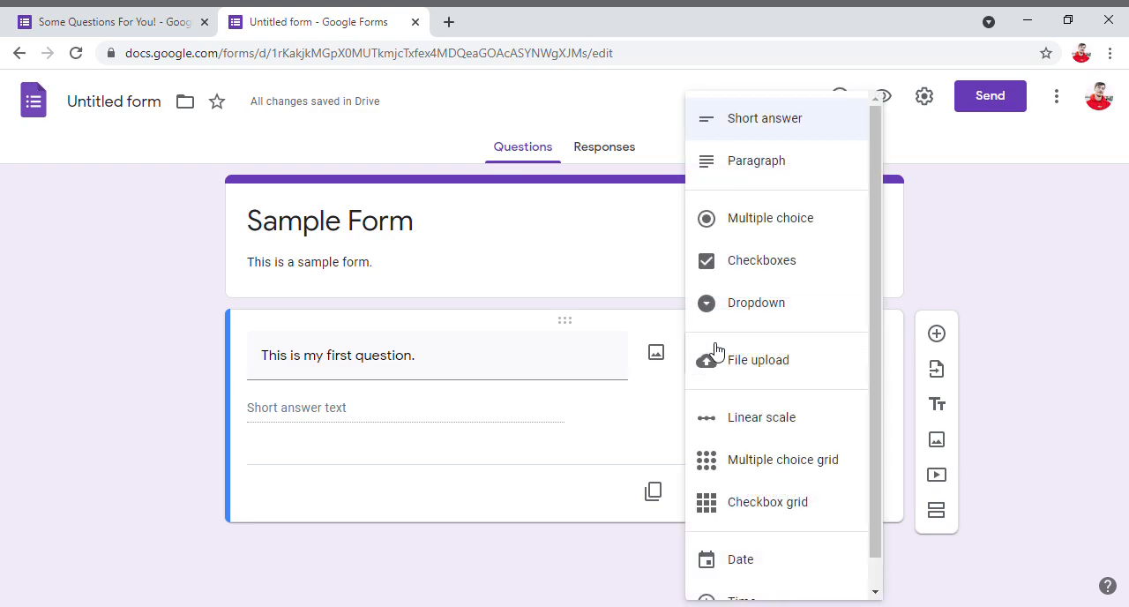
{"action": "left_click", "coordinate": [748, 172]}
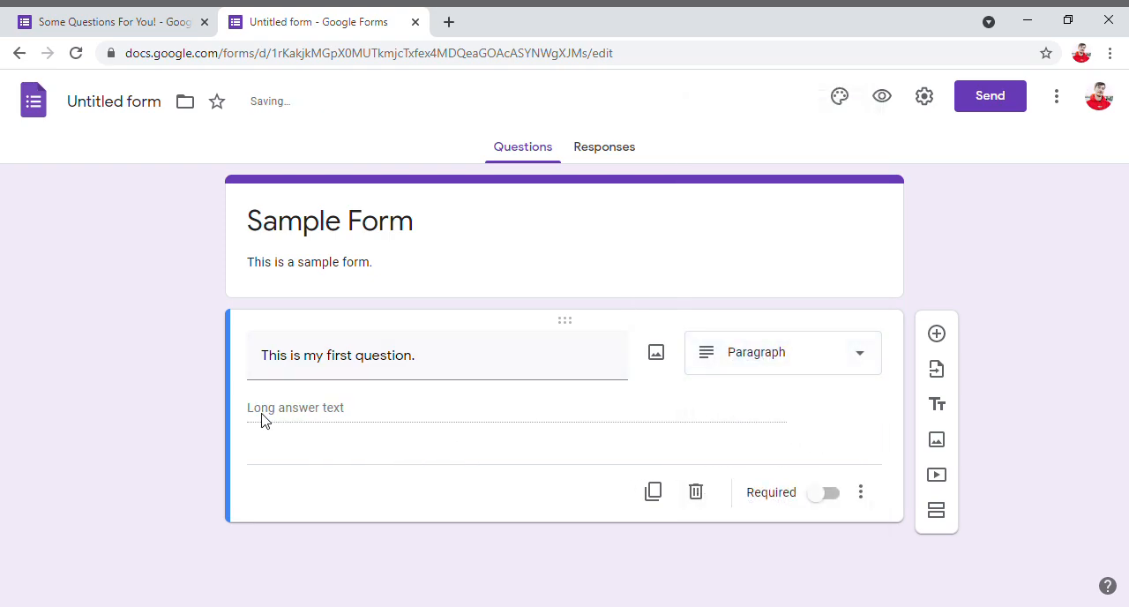
{"action": "left_click", "coordinate": [709, 377]}
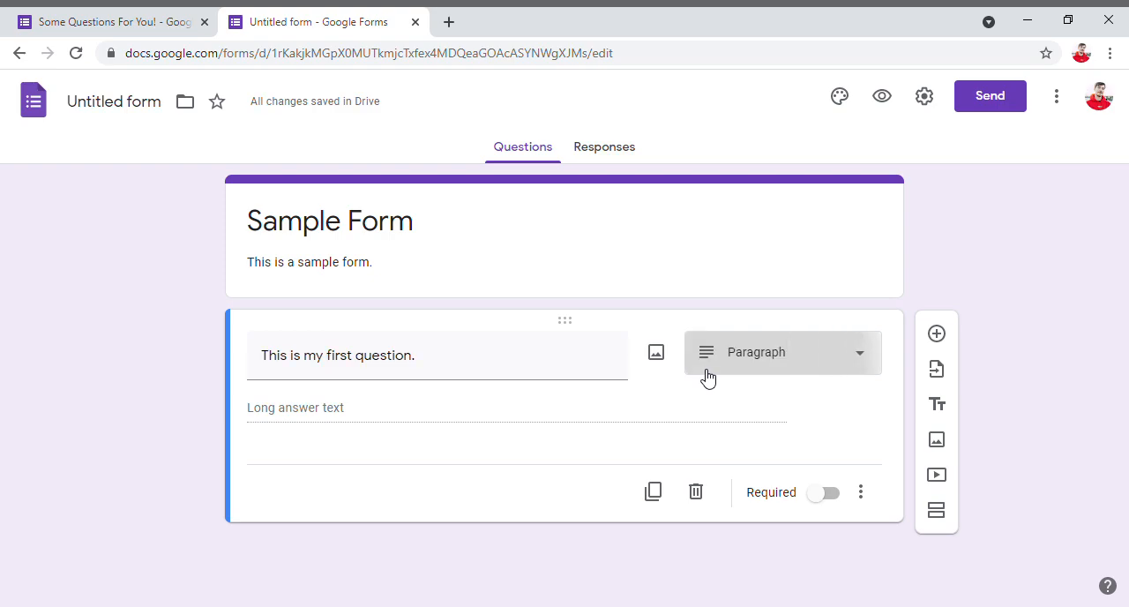
{"action": "left_click", "coordinate": [794, 220]}
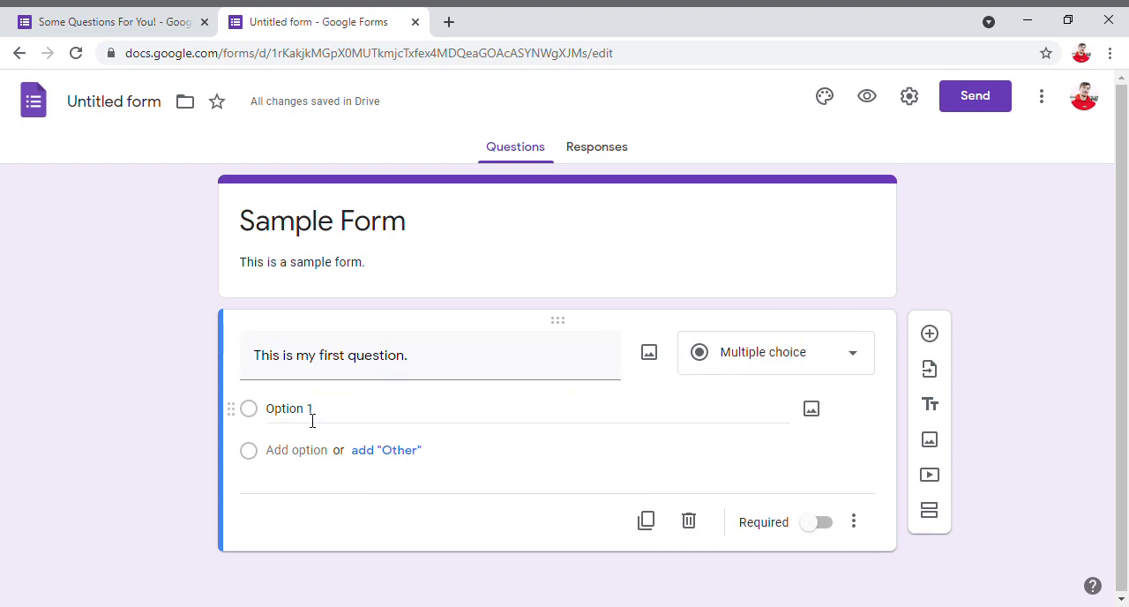
- Switch the first question's type to Checkboxes and on to Dropdown
{"action": "left_click", "coordinate": [730, 354]}
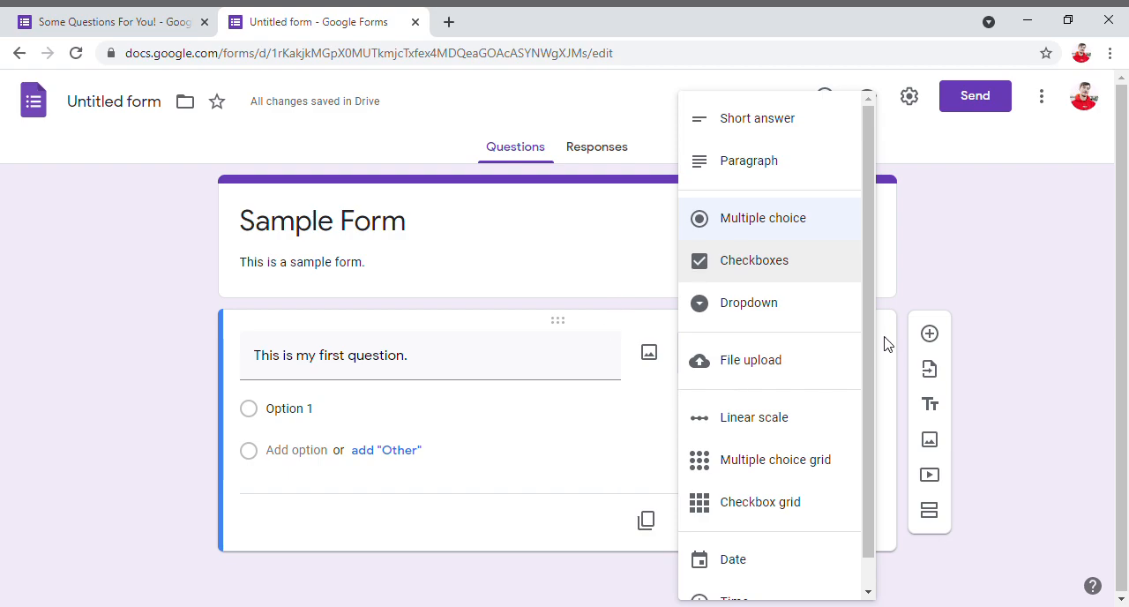
{"action": "left_click", "coordinate": [764, 274]}
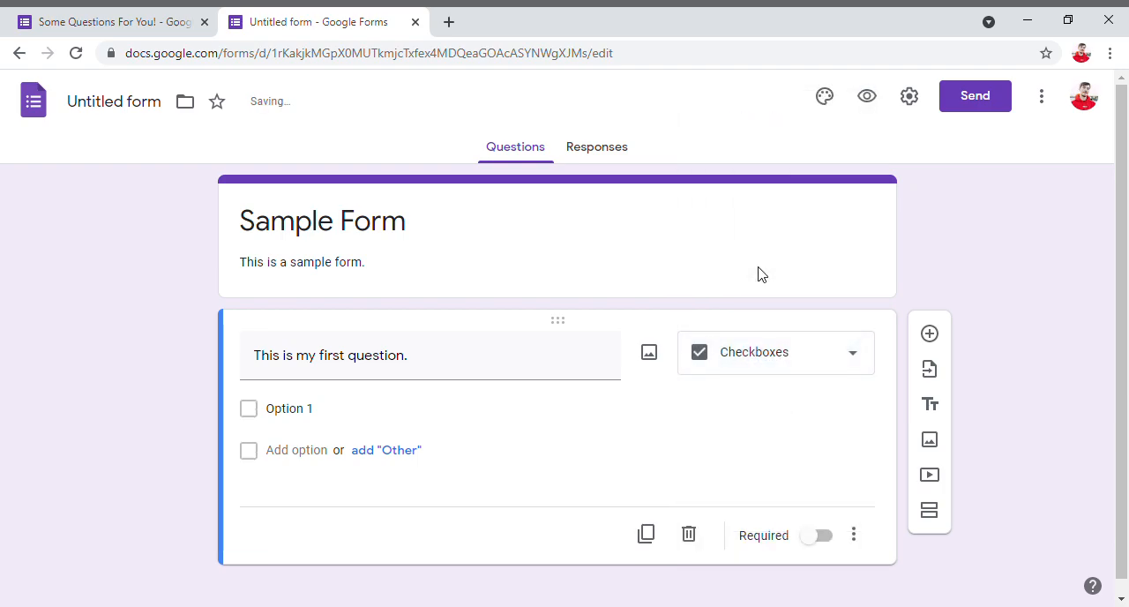
{"action": "left_click", "coordinate": [313, 411]}
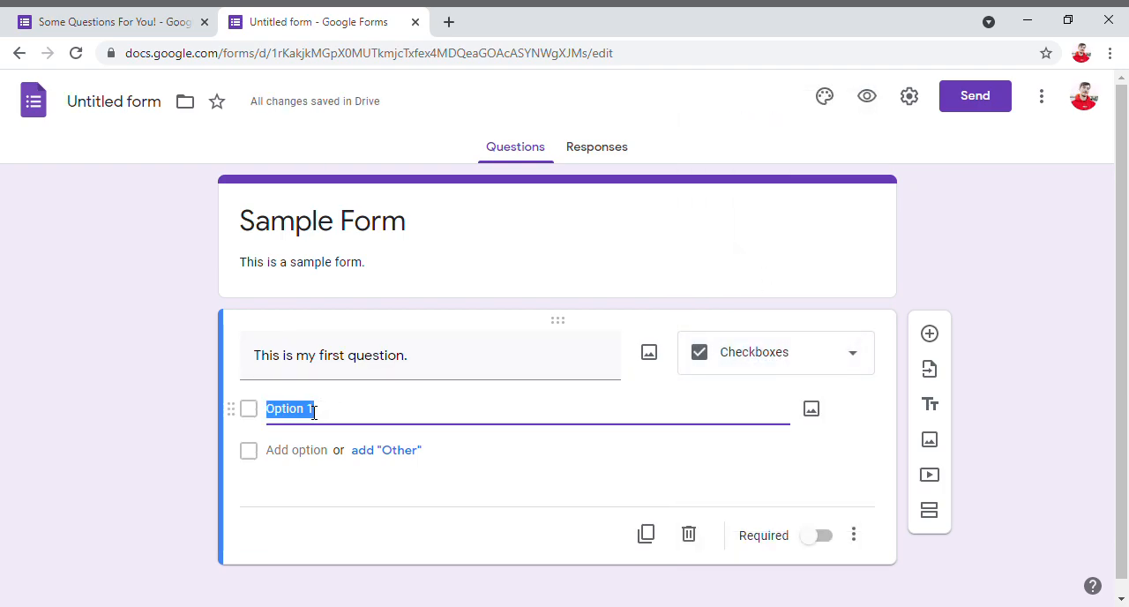
{"action": "left_click", "coordinate": [749, 365]}
{"action": "left_click", "coordinate": [749, 319]}
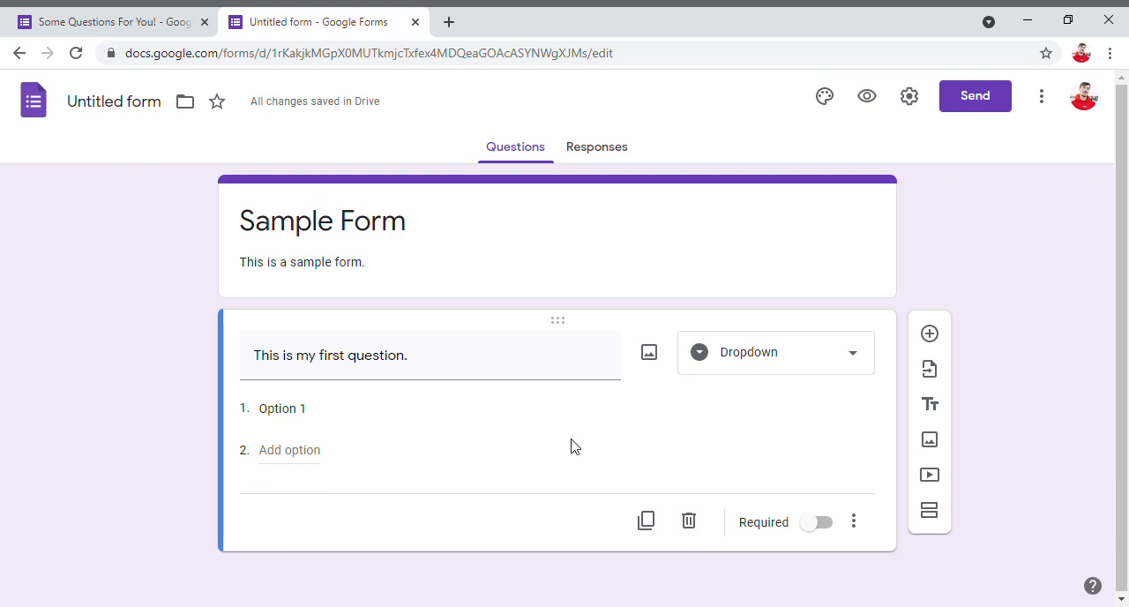
- Change the first question to File upload and agree to let respondents upload files to Drive
{"action": "left_click", "coordinate": [739, 357]}
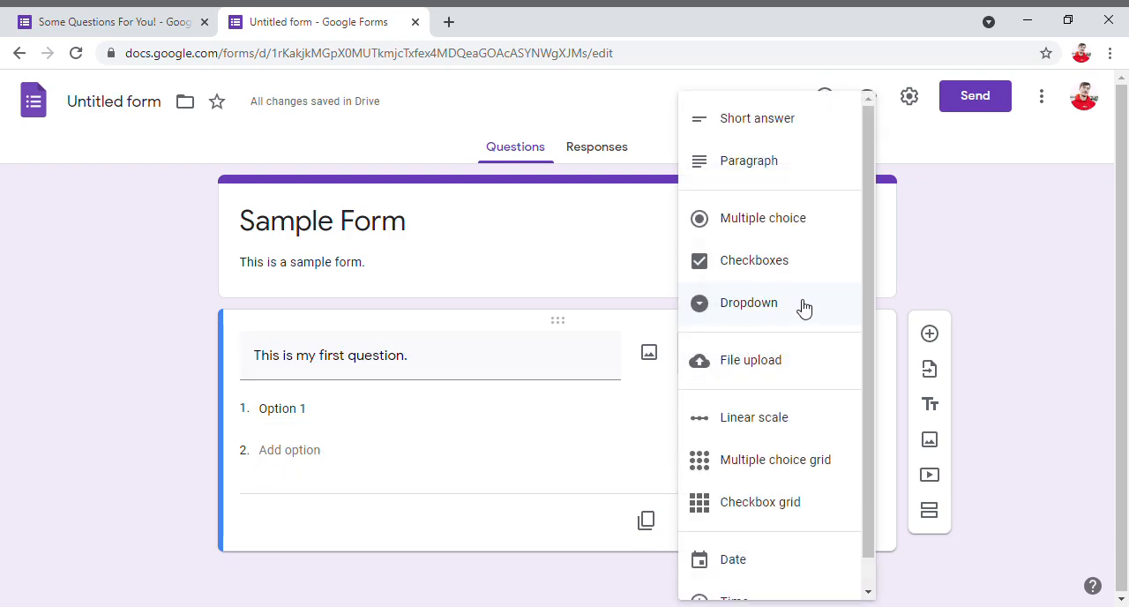
{"action": "left_click", "coordinate": [760, 360]}
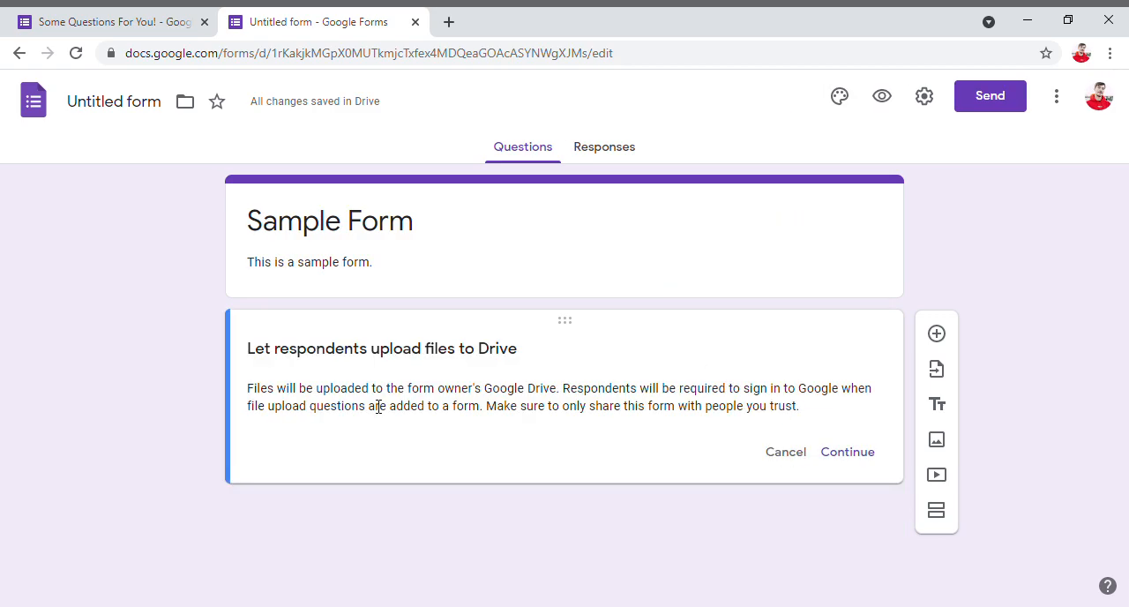
{"action": "left_click_drag", "start_coordinate": [249, 351], "coordinate": [805, 423]}
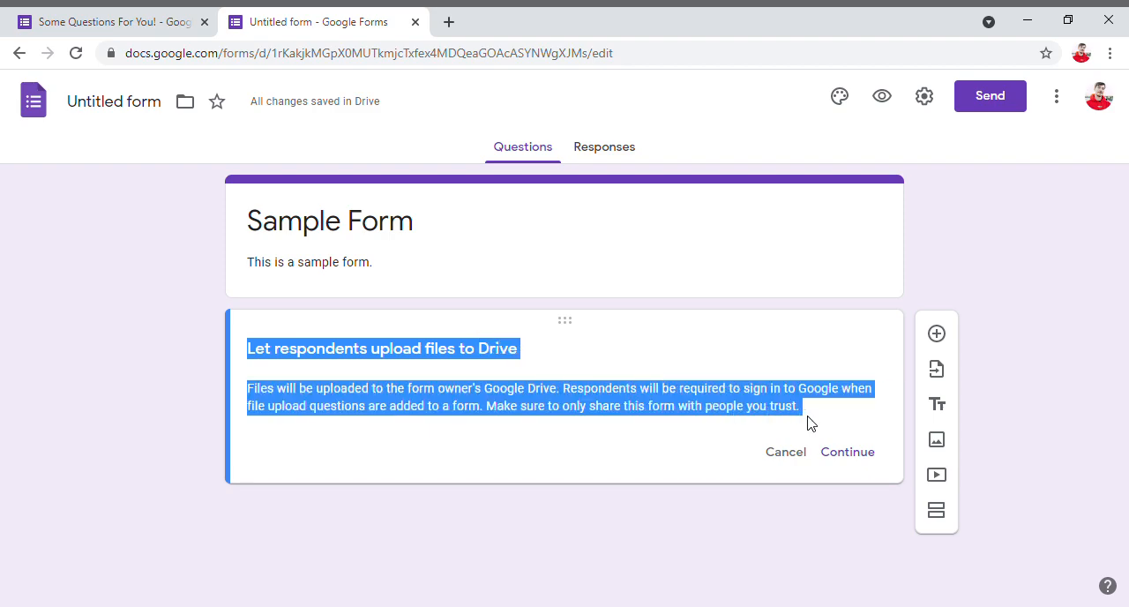
{"action": "left_click", "coordinate": [584, 418]}
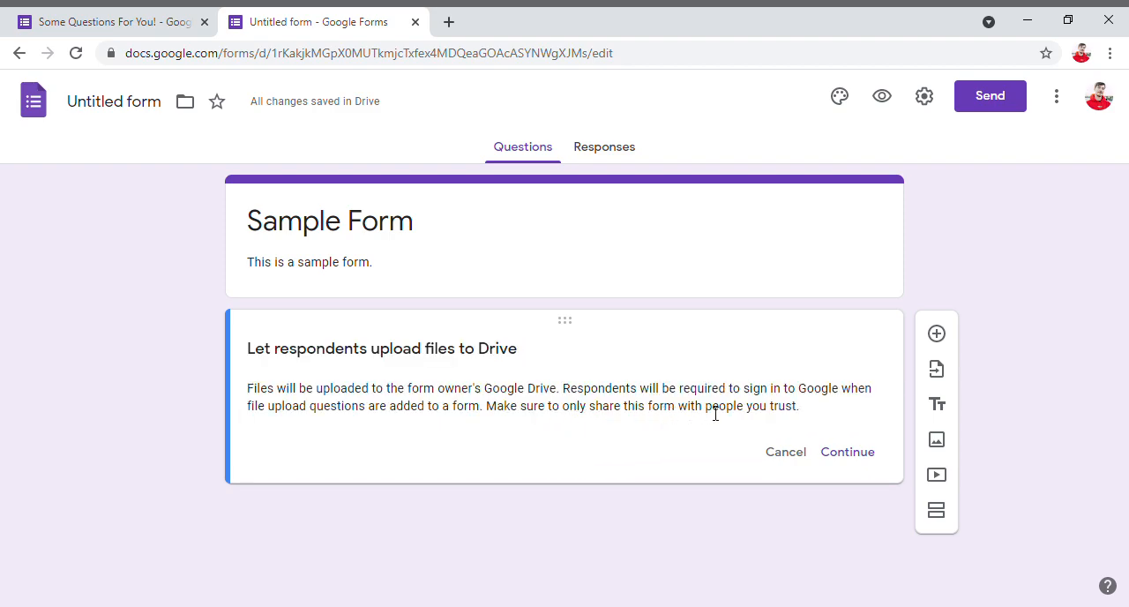
{"action": "left_click", "coordinate": [848, 452]}
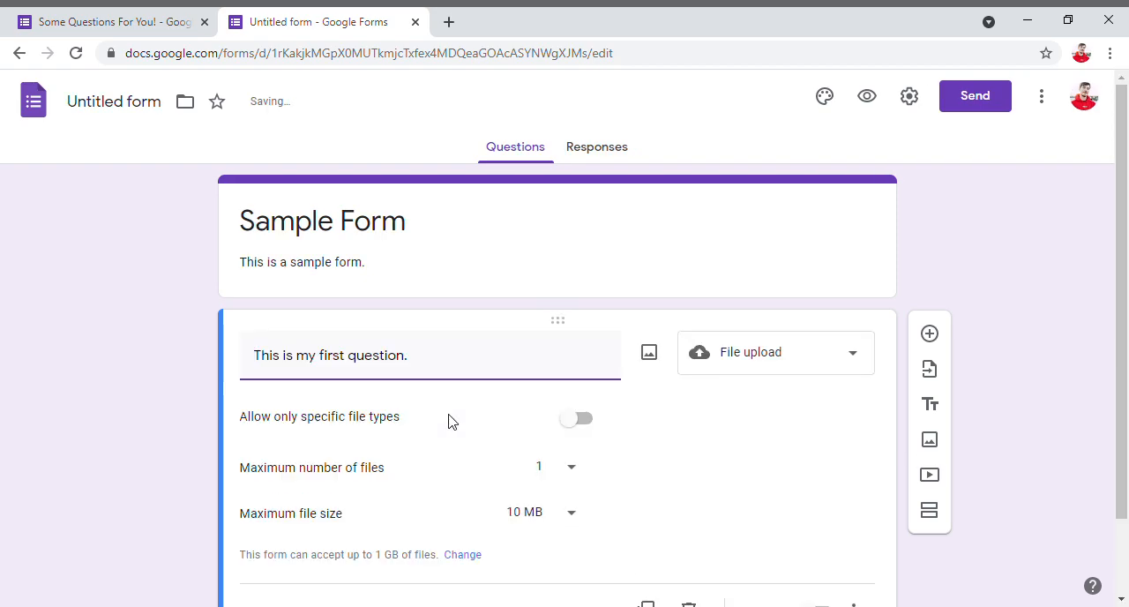
- Allow only specific file types for the upload: Document, Presentation, Drawing, Image and PDF
{"action": "left_click_drag", "start_coordinate": [282, 425], "coordinate": [329, 425]}
{"action": "left_click", "coordinate": [373, 425]}
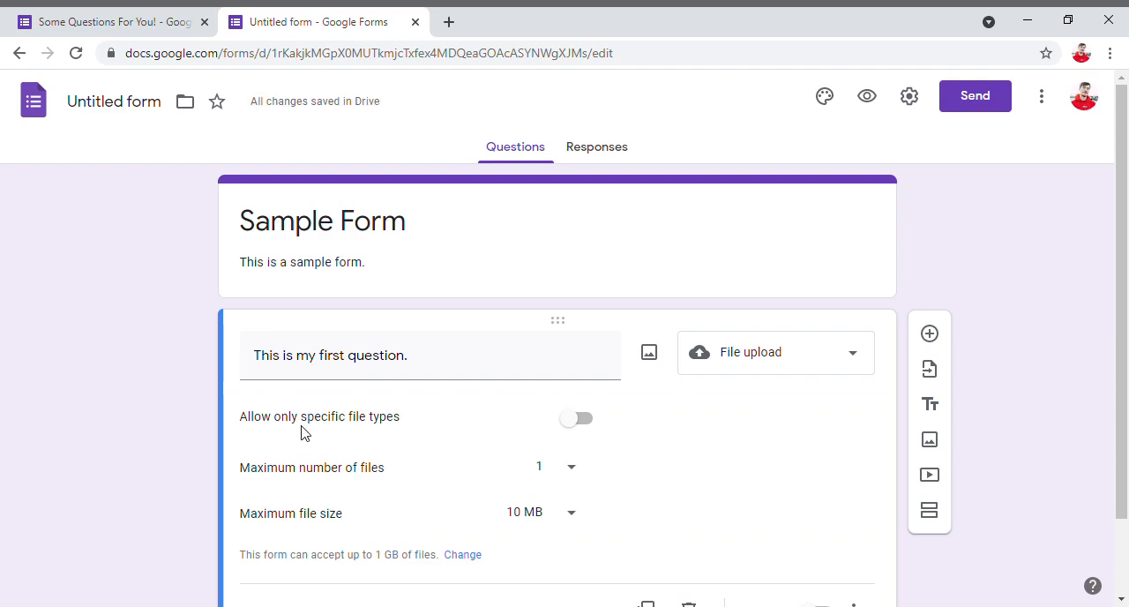
{"action": "left_click_drag", "start_coordinate": [251, 424], "coordinate": [406, 428]}
{"action": "left_click", "coordinate": [408, 428]}
{"action": "left_click", "coordinate": [580, 420]}
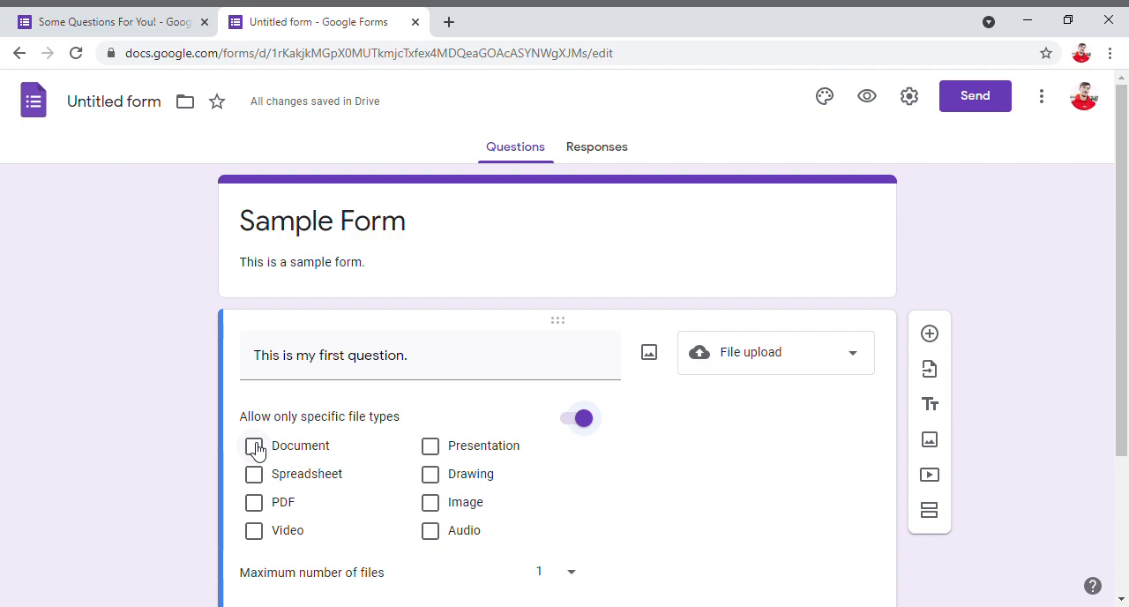
{"action": "left_click", "coordinate": [257, 447]}
{"action": "left_click", "coordinate": [432, 477]}
{"action": "left_click", "coordinate": [431, 448]}
{"action": "left_click", "coordinate": [432, 503]}
{"action": "left_click", "coordinate": [255, 508]}
- Review the maximum number of files for the upload question and set its maximum file size to 1 MB
{"action": "scroll", "coordinate": [280, 477], "scroll_direction": "down", "scroll_amount": 2}
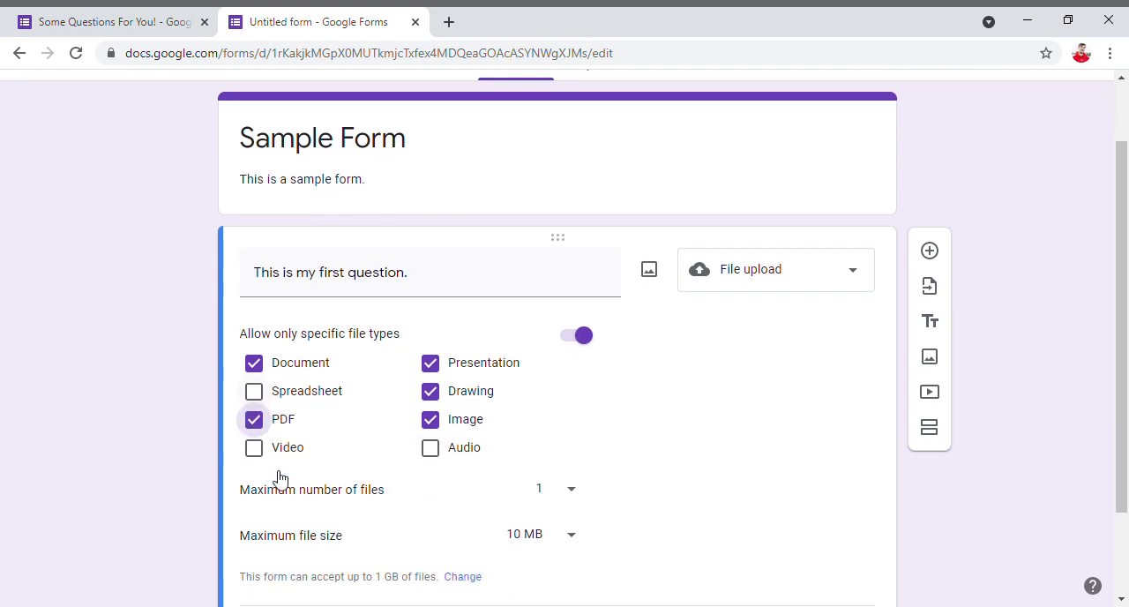
{"action": "left_click", "coordinate": [572, 397]}
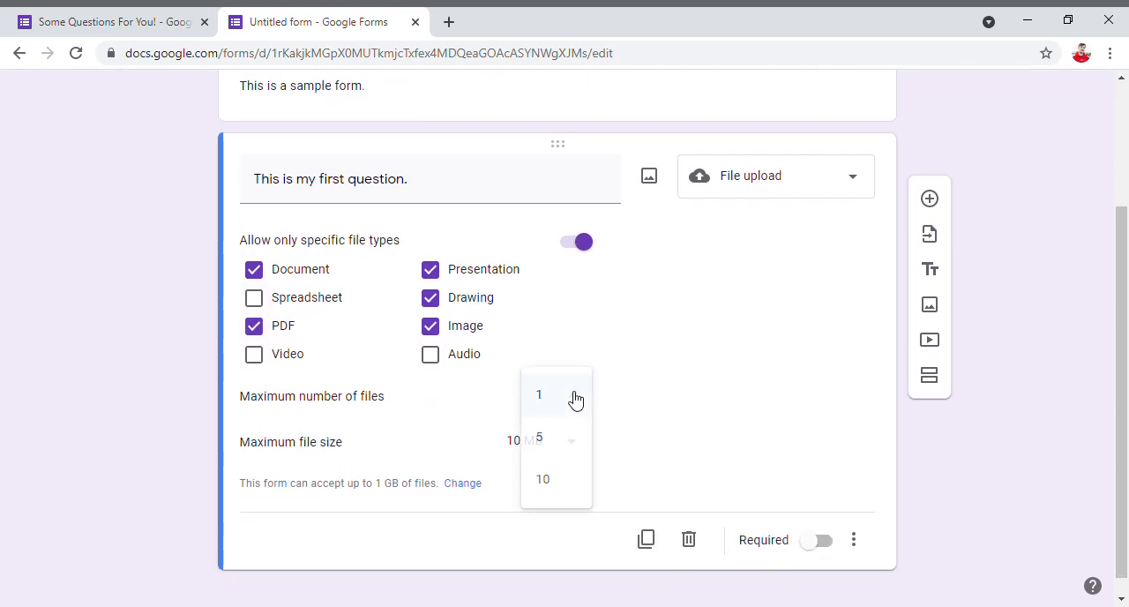
{"action": "left_click", "coordinate": [589, 553]}
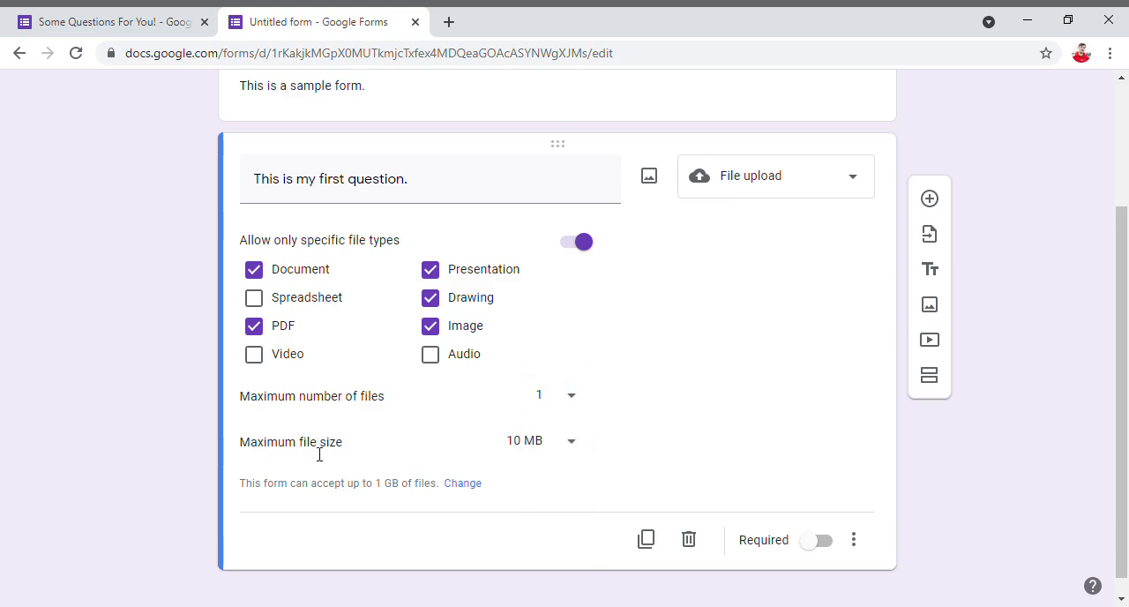
{"action": "left_click", "coordinate": [531, 451]}
{"action": "left_click", "coordinate": [540, 399]}
{"action": "left_click", "coordinate": [574, 435]}
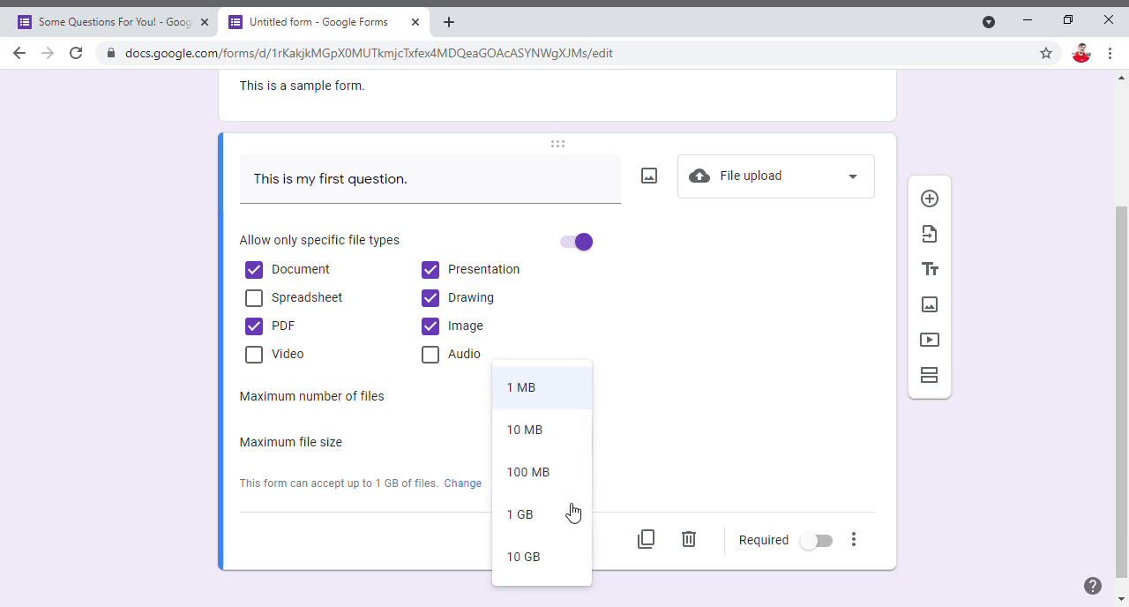
{"action": "left_click", "coordinate": [621, 551]}
- Change the first question's type to Linear scale and on to Multiple choice grid
{"action": "left_click", "coordinate": [776, 181]}
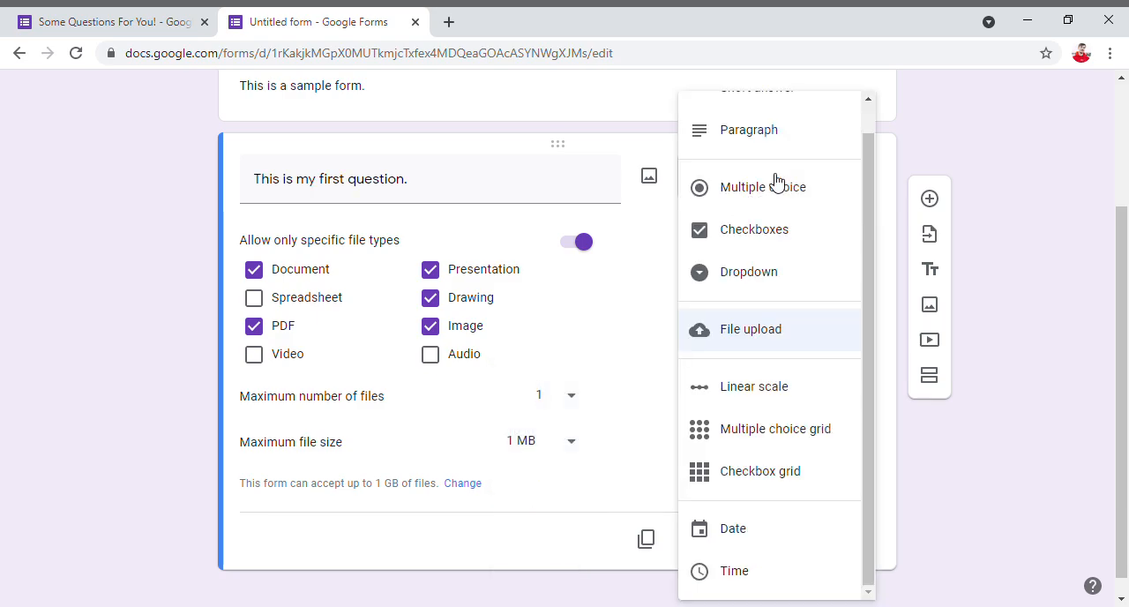
{"action": "left_click", "coordinate": [776, 386]}
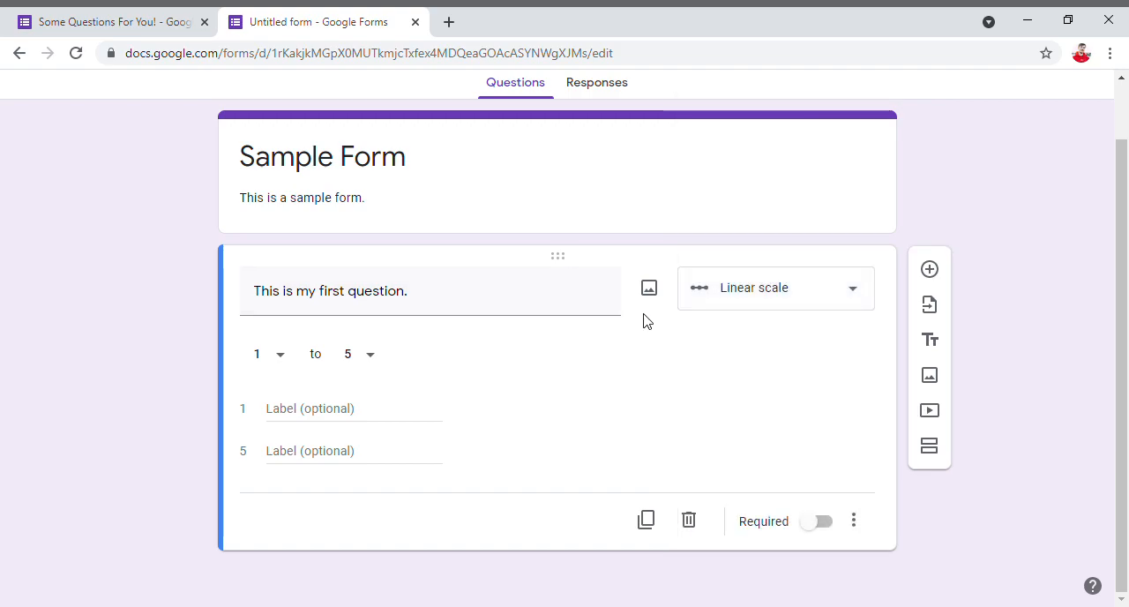
{"action": "left_click", "coordinate": [716, 300]}
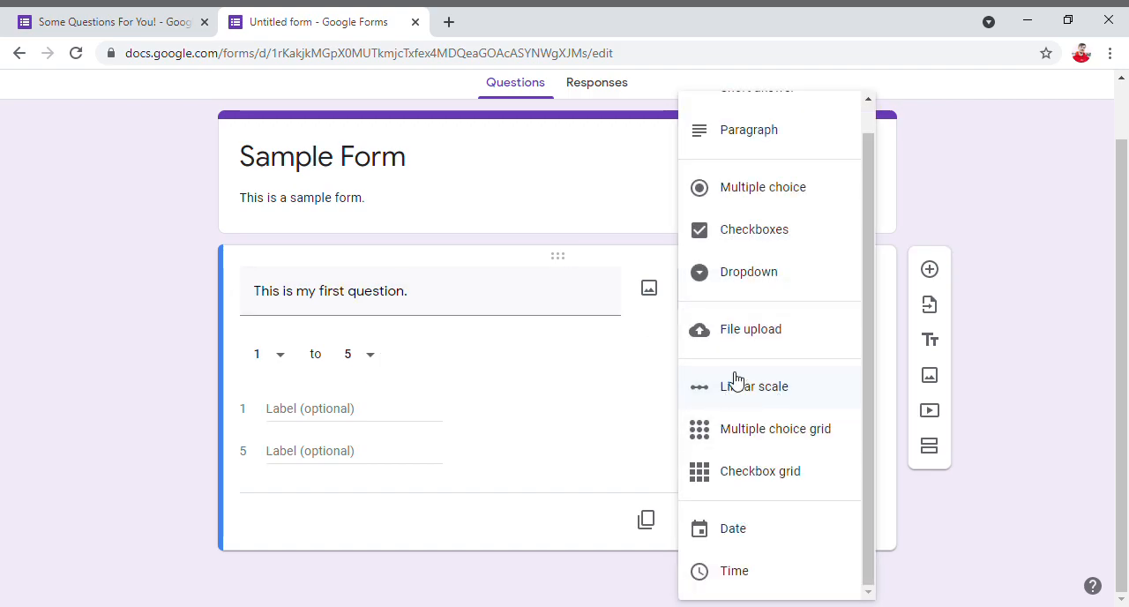
{"action": "left_click", "coordinate": [828, 432]}
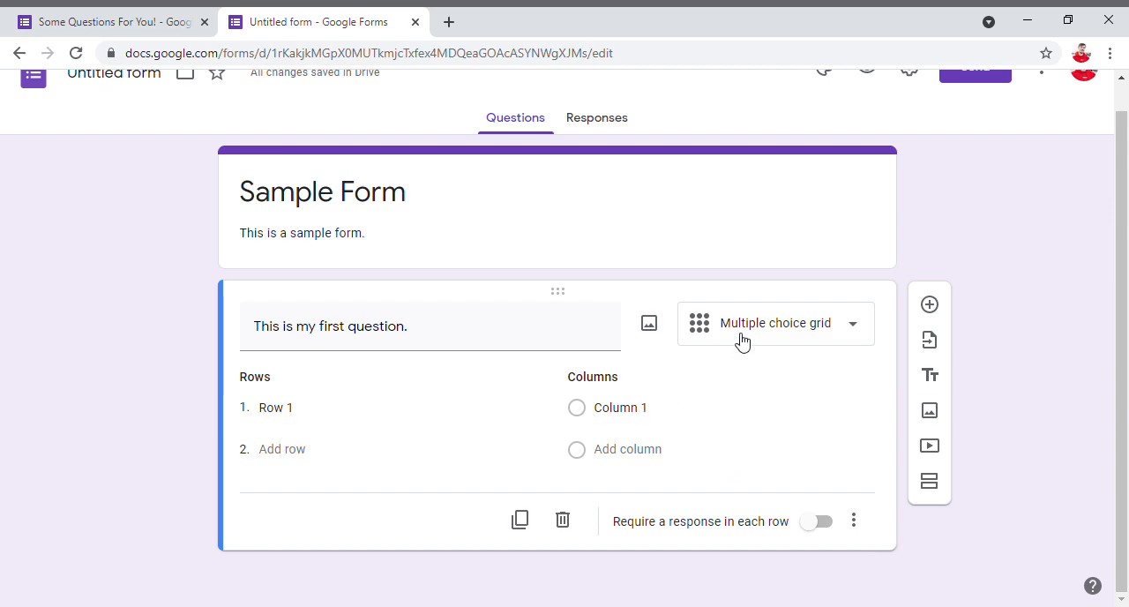
- Add three more rows to the multiple choice grid, keeping the default row labels
{"action": "left_click", "coordinate": [308, 418]}
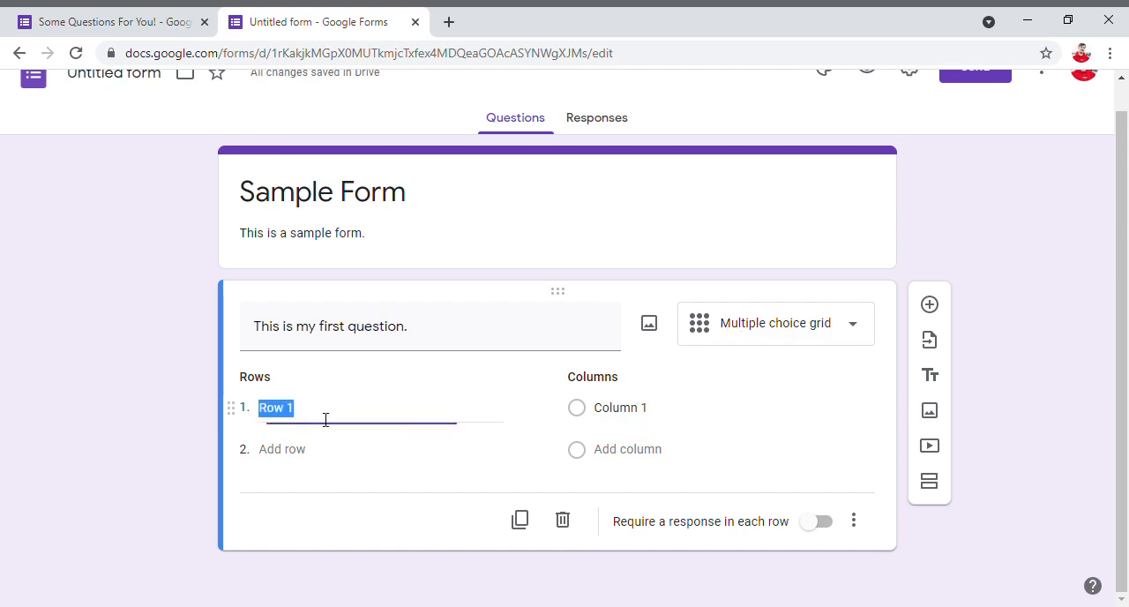
{"action": "left_click", "coordinate": [607, 406]}
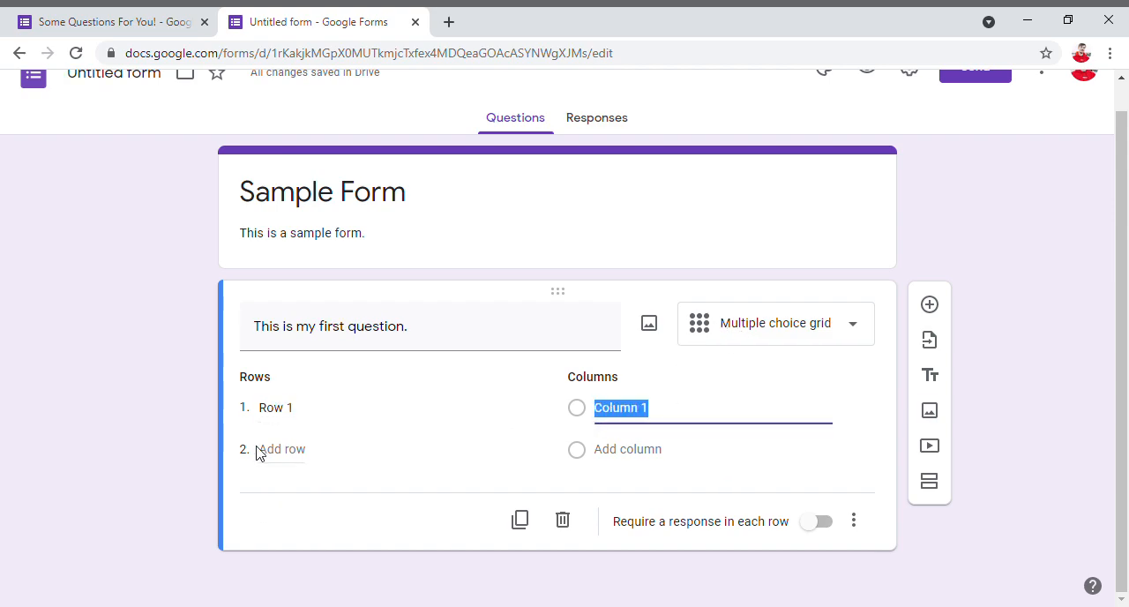
{"action": "left_click", "coordinate": [262, 379]}
{"action": "left_click", "coordinate": [300, 410]}
{"action": "left_click", "coordinate": [592, 379]}
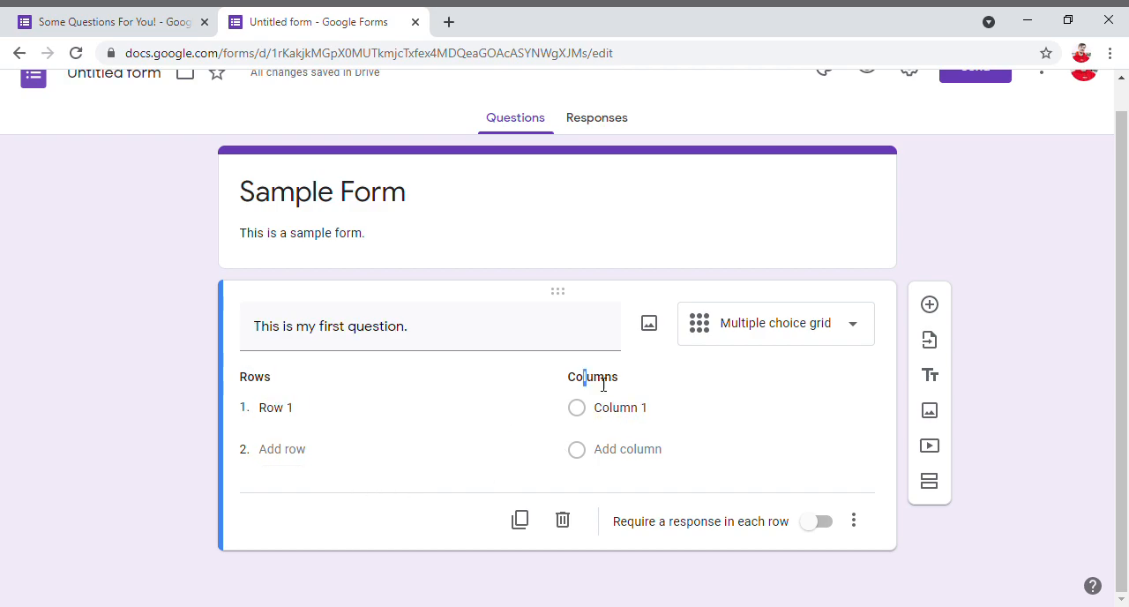
{"action": "left_click", "coordinate": [290, 450]}
{"action": "left_click", "coordinate": [289, 492]}
{"action": "left_click", "coordinate": [291, 534]}
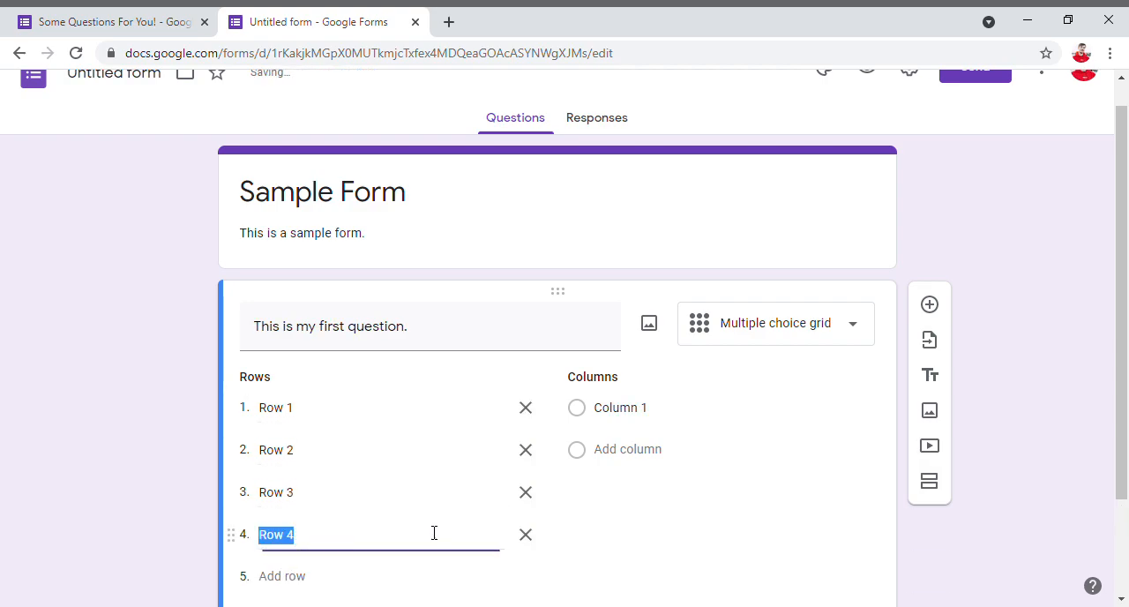
- Add three more columns to the multiple choice grid, keeping the default column labels
{"action": "left_click_drag", "start_coordinate": [569, 383], "coordinate": [626, 383]}
{"action": "left_click", "coordinate": [626, 385]}
{"action": "left_click", "coordinate": [642, 451]}
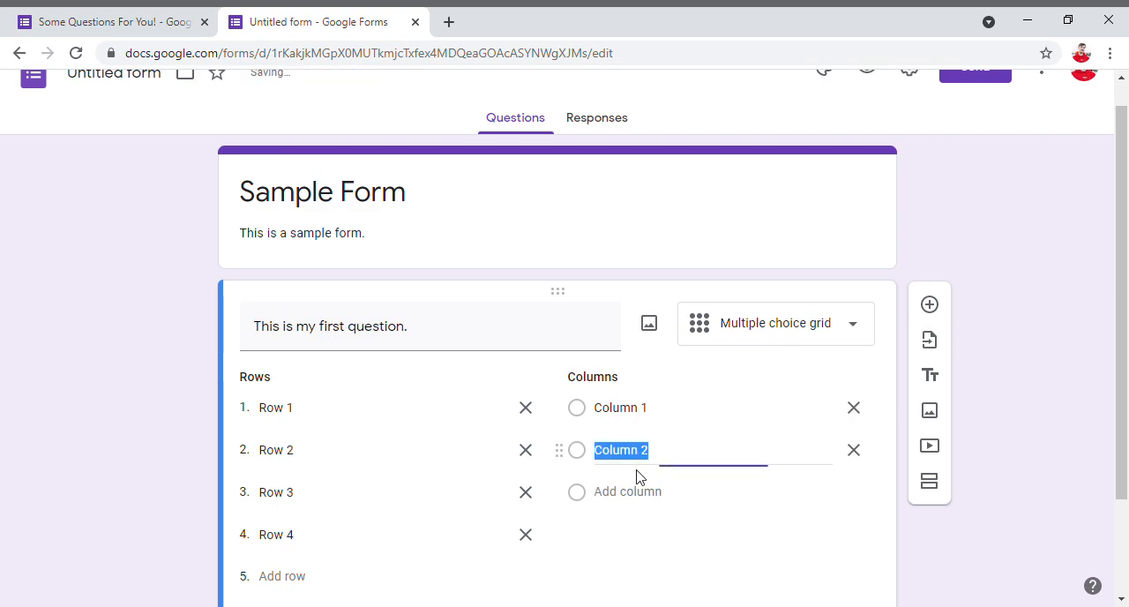
{"action": "left_click", "coordinate": [634, 496]}
{"action": "left_click", "coordinate": [633, 545]}
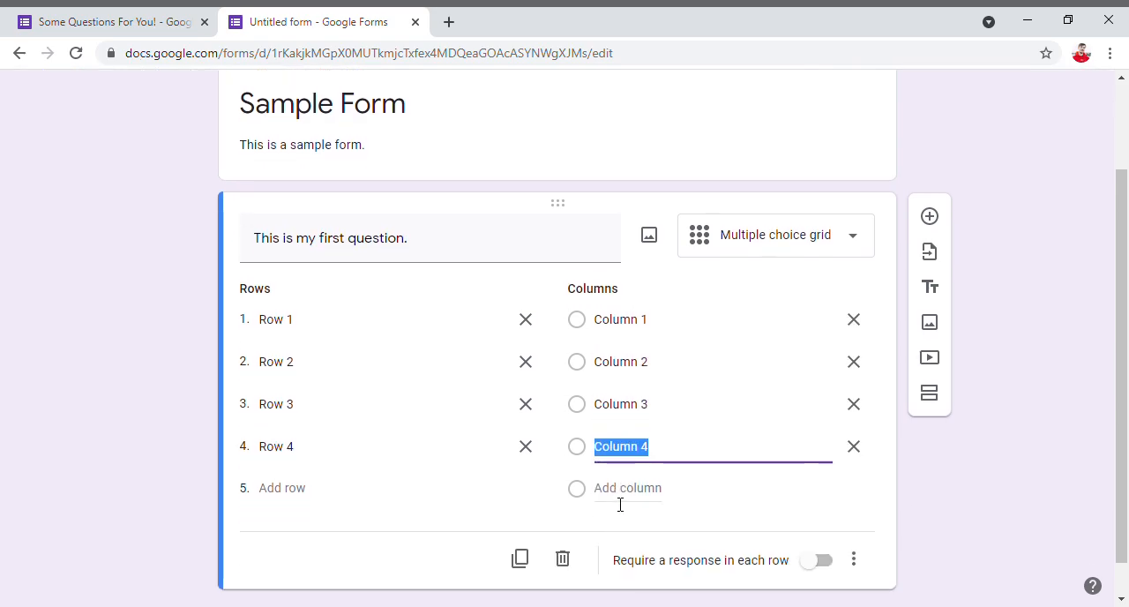
- Switch the first question's type to Checkbox grid and on to Date
{"action": "left_click", "coordinate": [744, 252]}
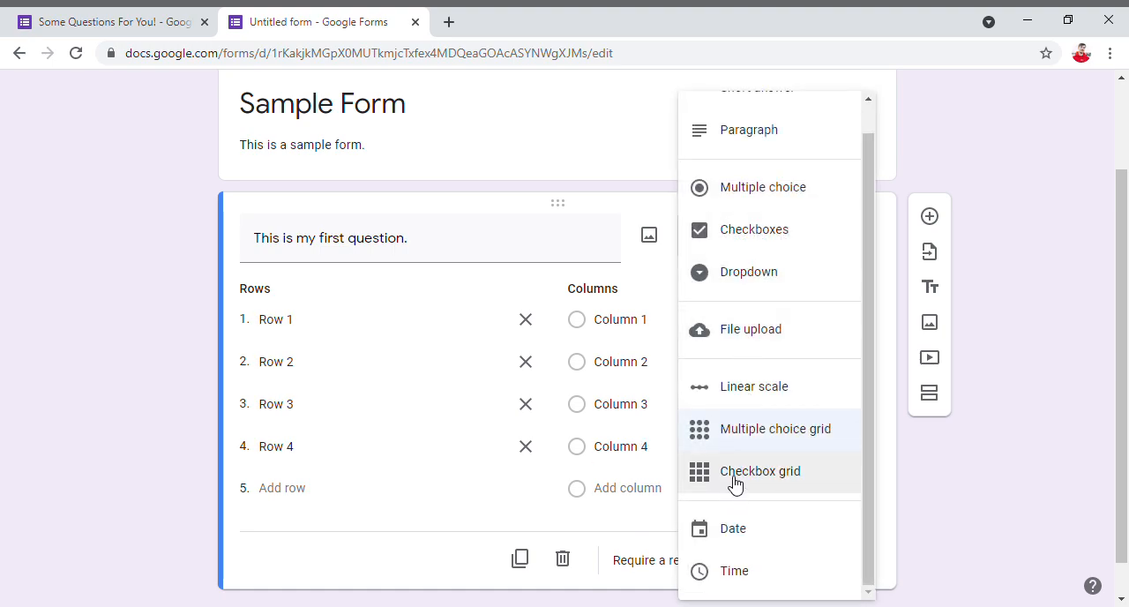
{"action": "left_click", "coordinate": [735, 477]}
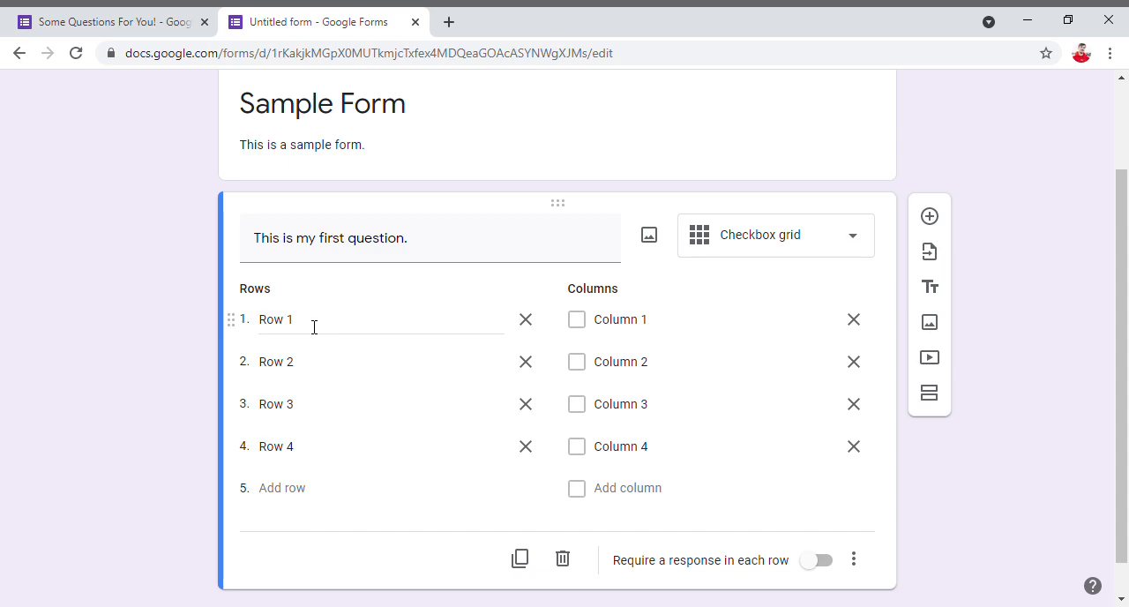
{"action": "left_click", "coordinate": [788, 238]}
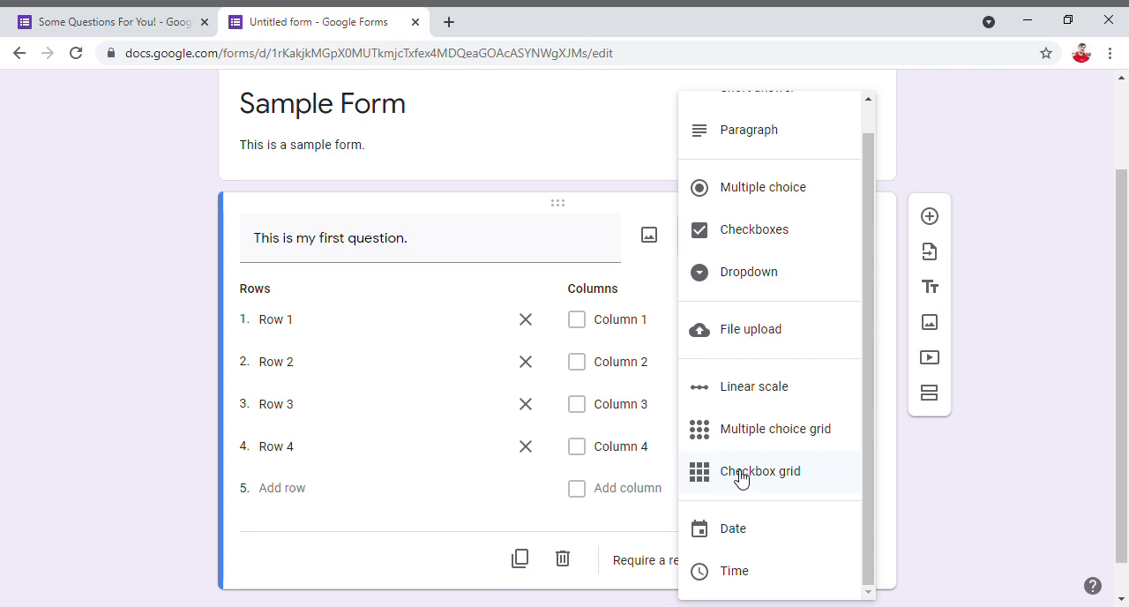
{"action": "left_click", "coordinate": [780, 525]}
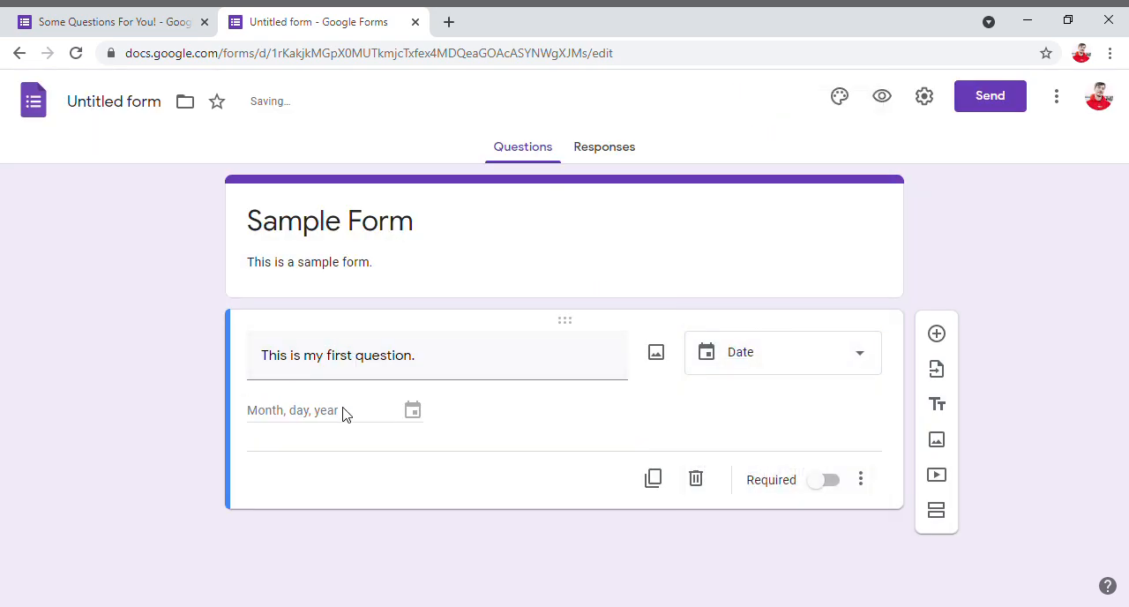
{"action": "left_click", "coordinate": [700, 355]}
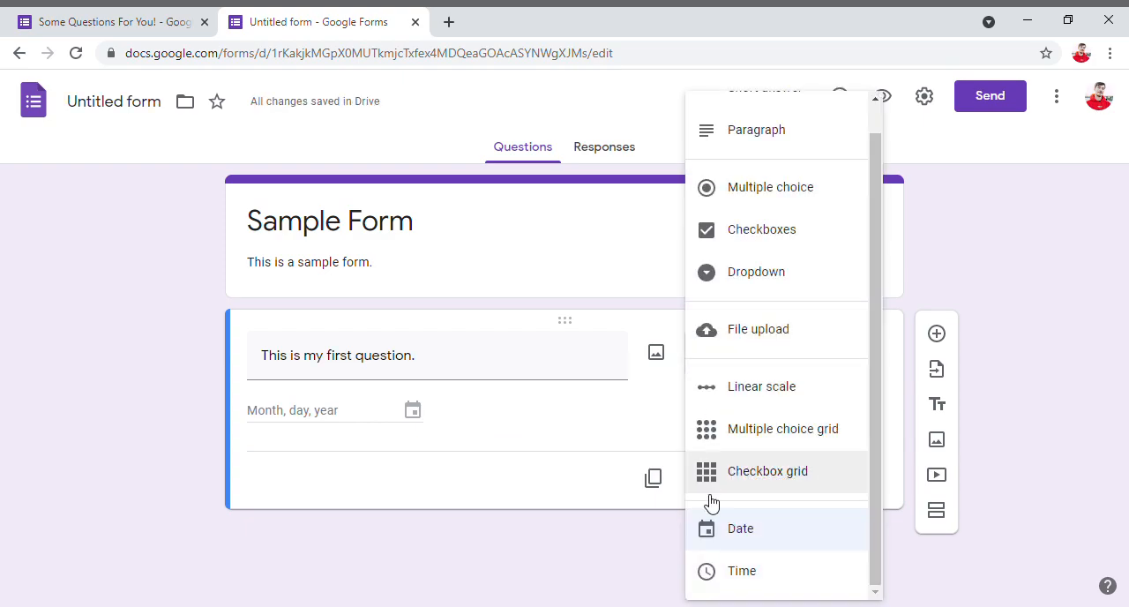
{"action": "left_click", "coordinate": [752, 542]}
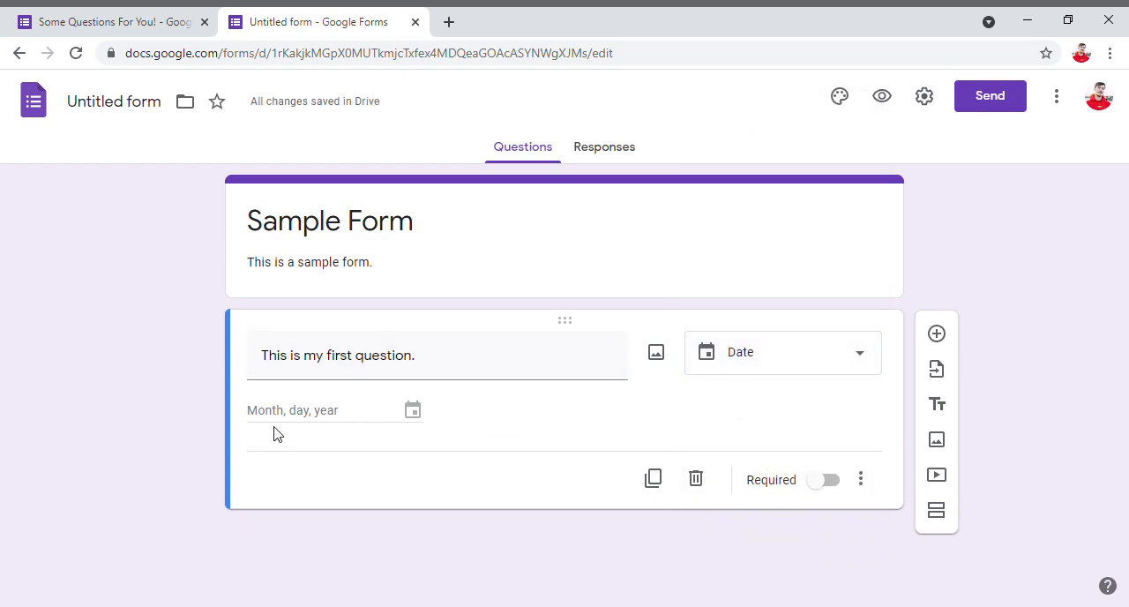
- Change the first question's type to Time and make the question required
{"action": "left_click", "coordinate": [713, 372]}
{"action": "left_click", "coordinate": [775, 575]}
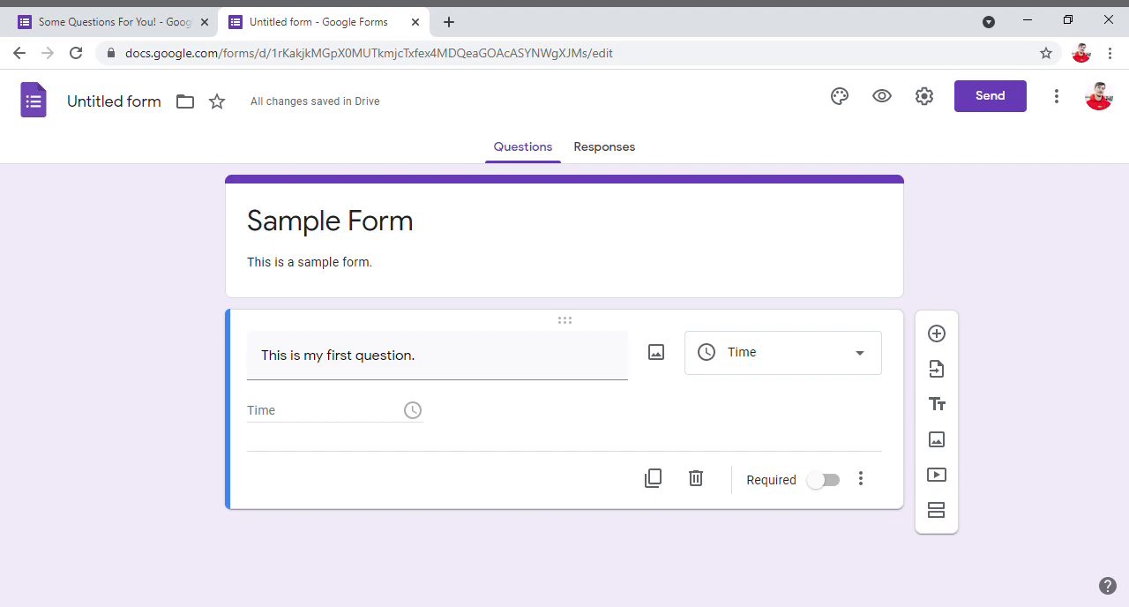
{"action": "left_click", "coordinate": [723, 362]}
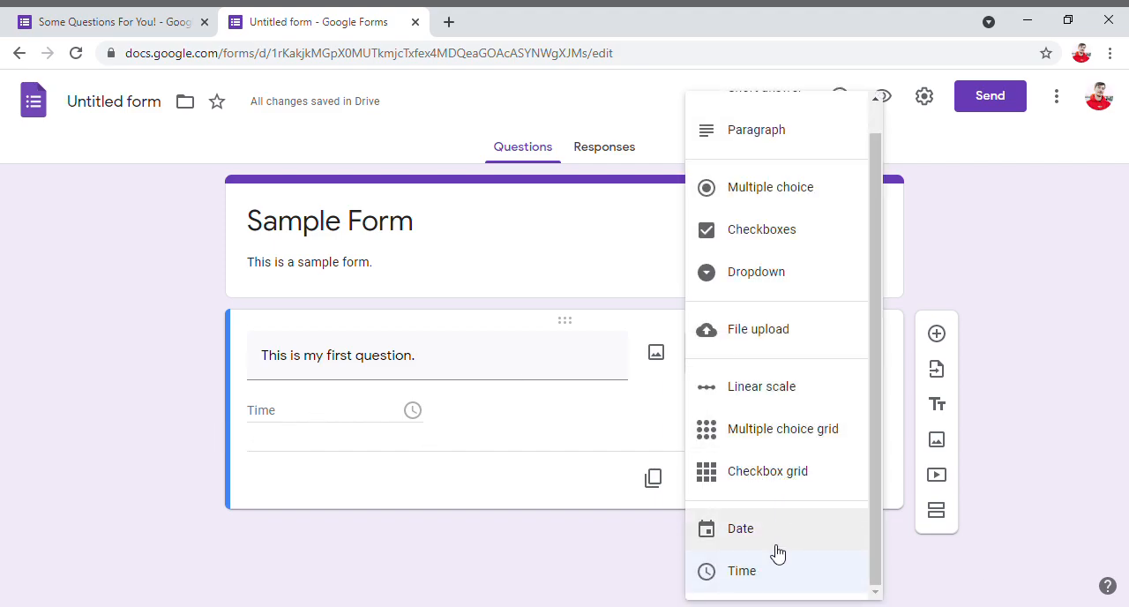
{"action": "scroll", "coordinate": [706, 344], "scroll_direction": "up", "scroll_amount": 1}
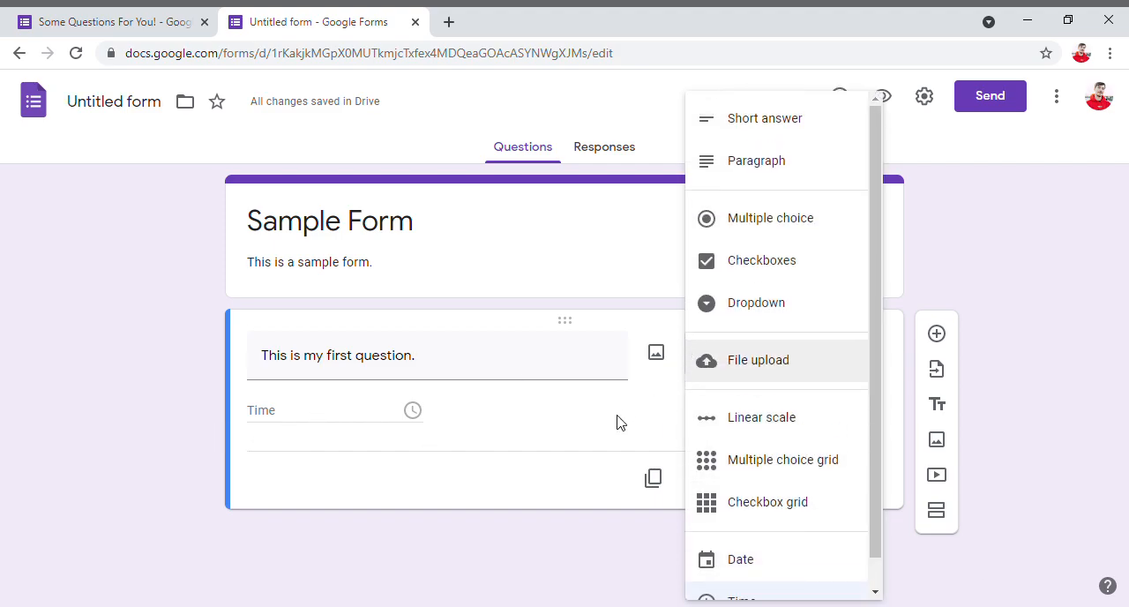
{"action": "left_click", "coordinate": [587, 484]}
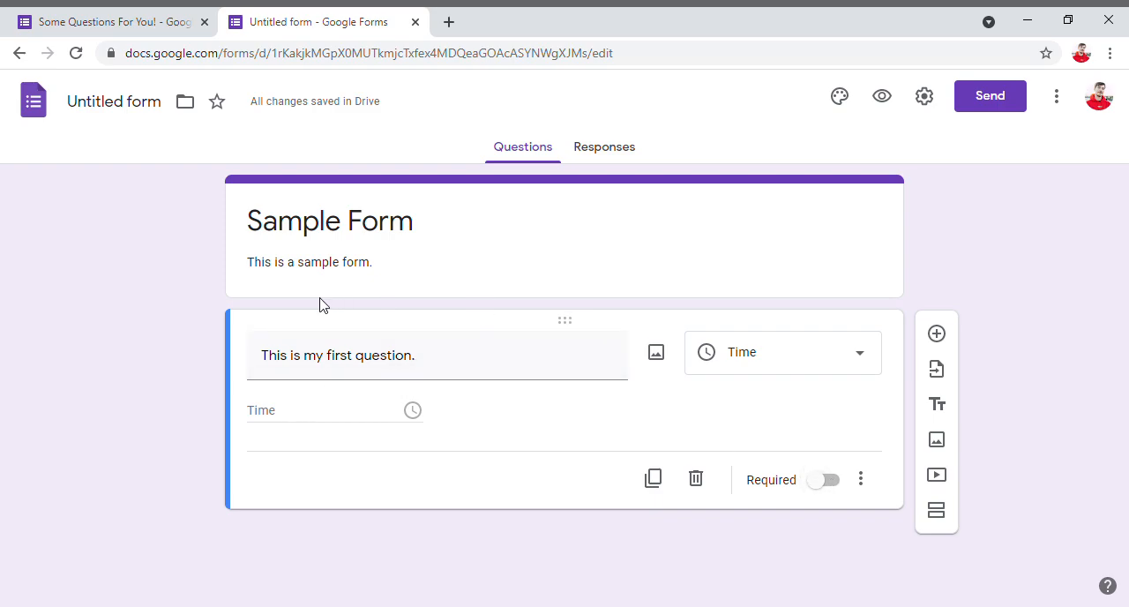
{"action": "left_click", "coordinate": [829, 489]}
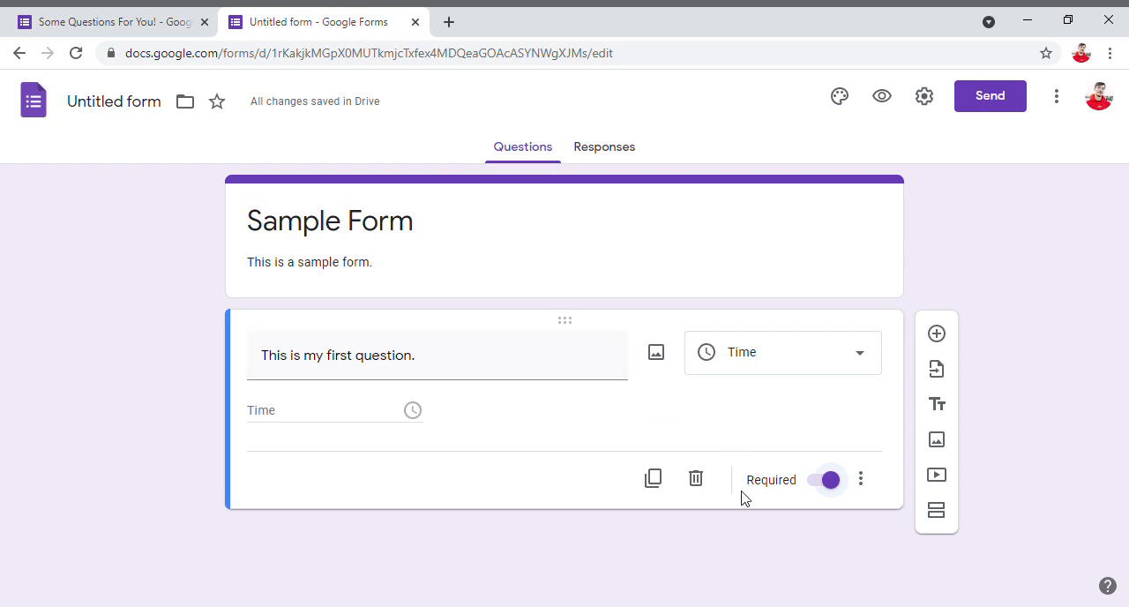
- Duplicate the required Time question and delete the copy
{"action": "left_click", "coordinate": [652, 479]}
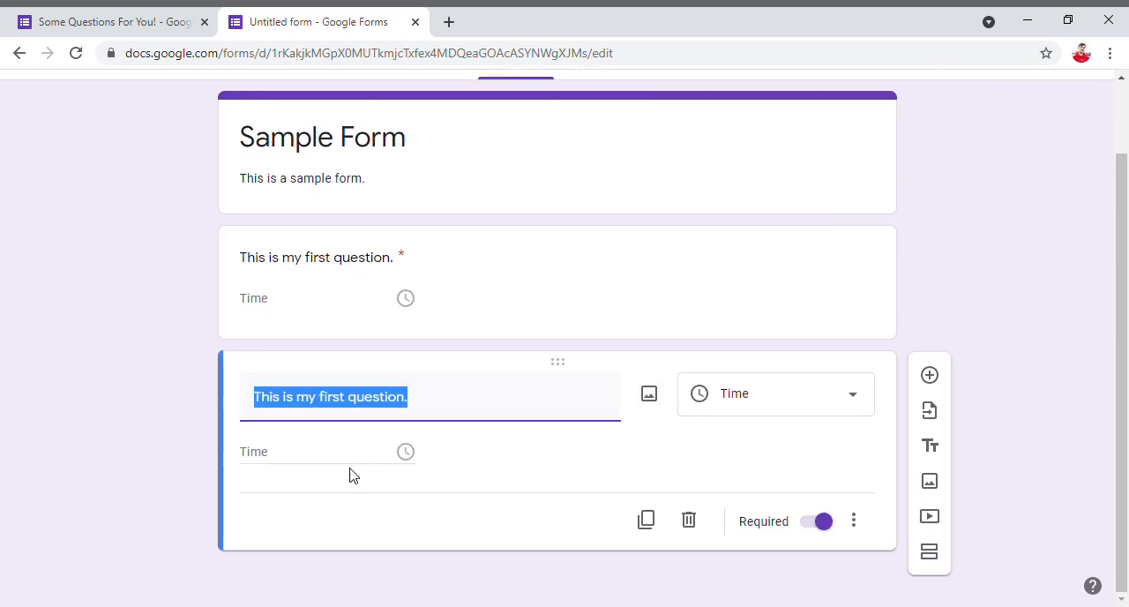
{"action": "left_click", "coordinate": [421, 538]}
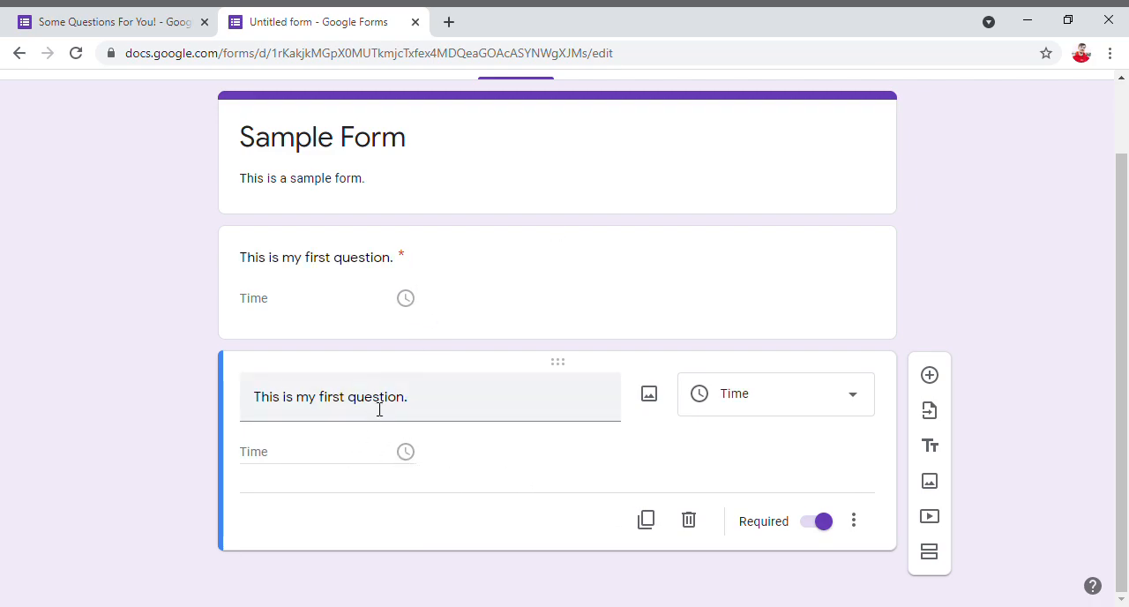
{"action": "left_click", "coordinate": [691, 522]}
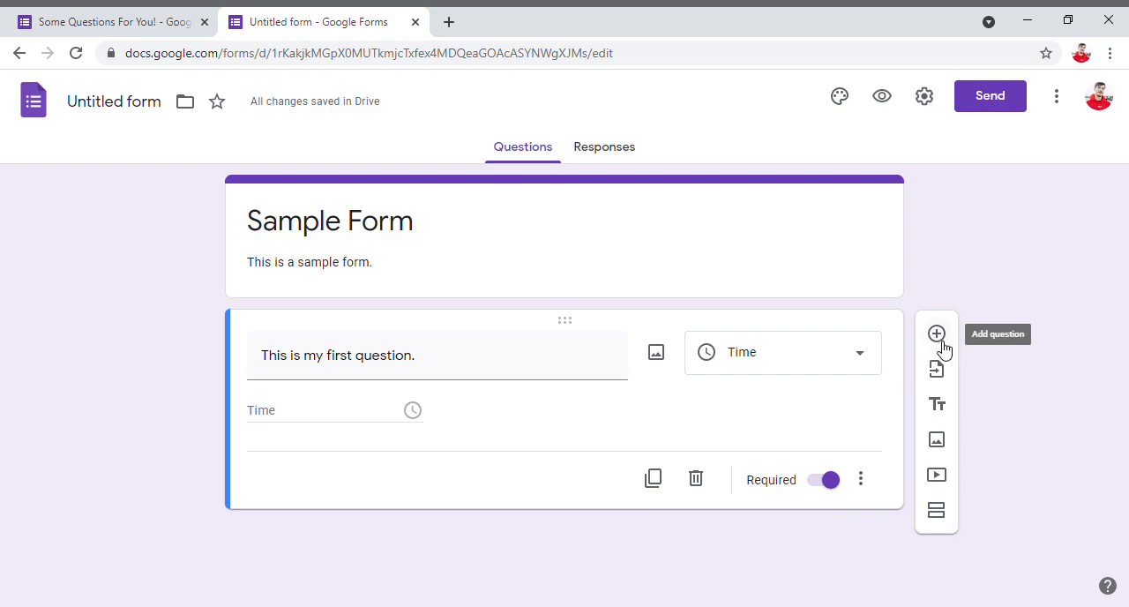
- Add a new blank multiple choice question below the first question
{"action": "left_click", "coordinate": [937, 335]}
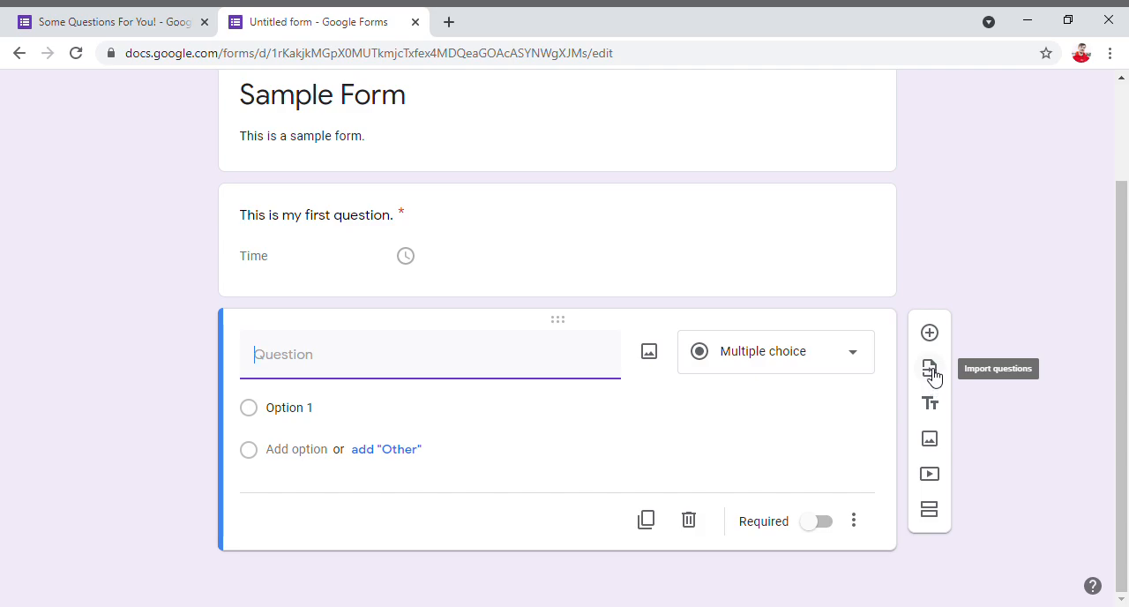
{"action": "left_click", "coordinate": [1078, 122]}
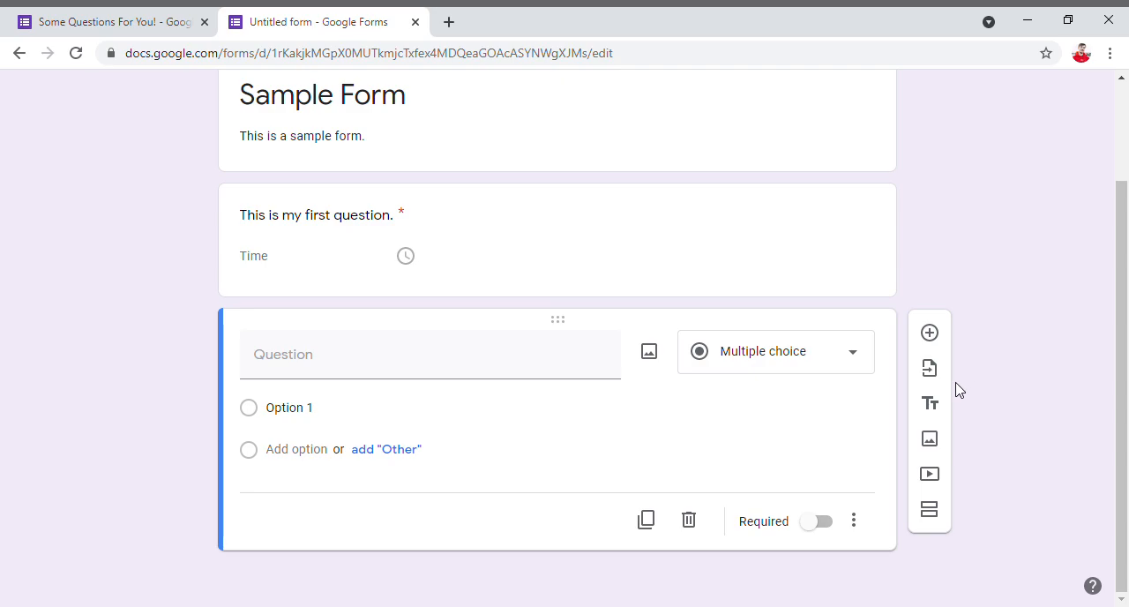
- Look through the existing forms available for importing questions and leave the selection without importing anything
{"action": "left_click", "coordinate": [929, 371]}
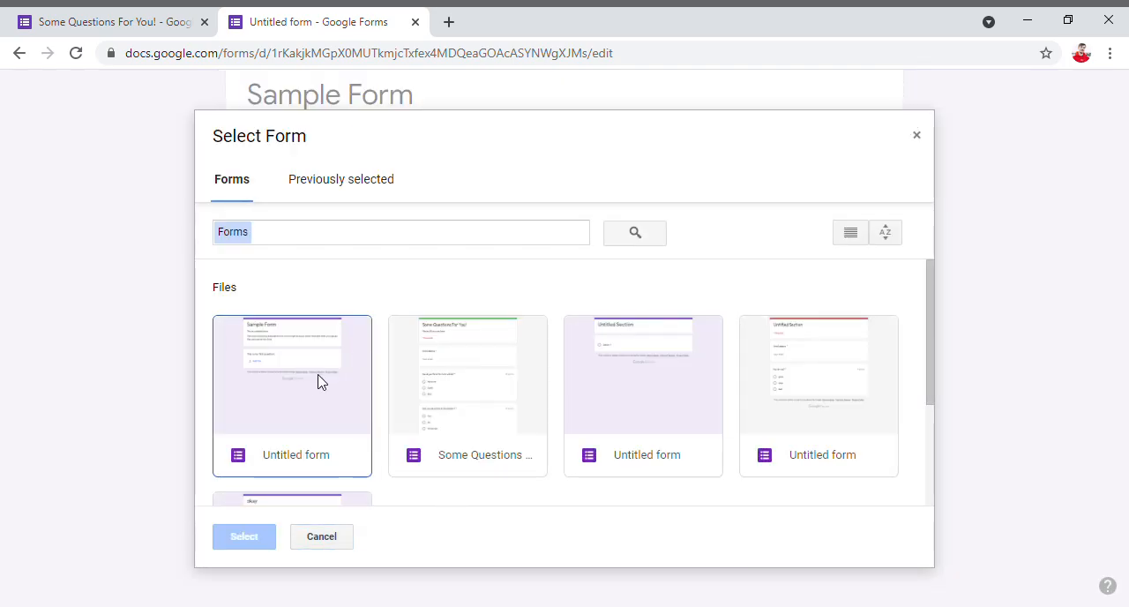
{"action": "scroll", "coordinate": [320, 381], "scroll_direction": "down", "scroll_amount": 2}
{"action": "scroll", "coordinate": [439, 400], "scroll_direction": "up", "scroll_amount": 2}
{"action": "left_click", "coordinate": [331, 540]}
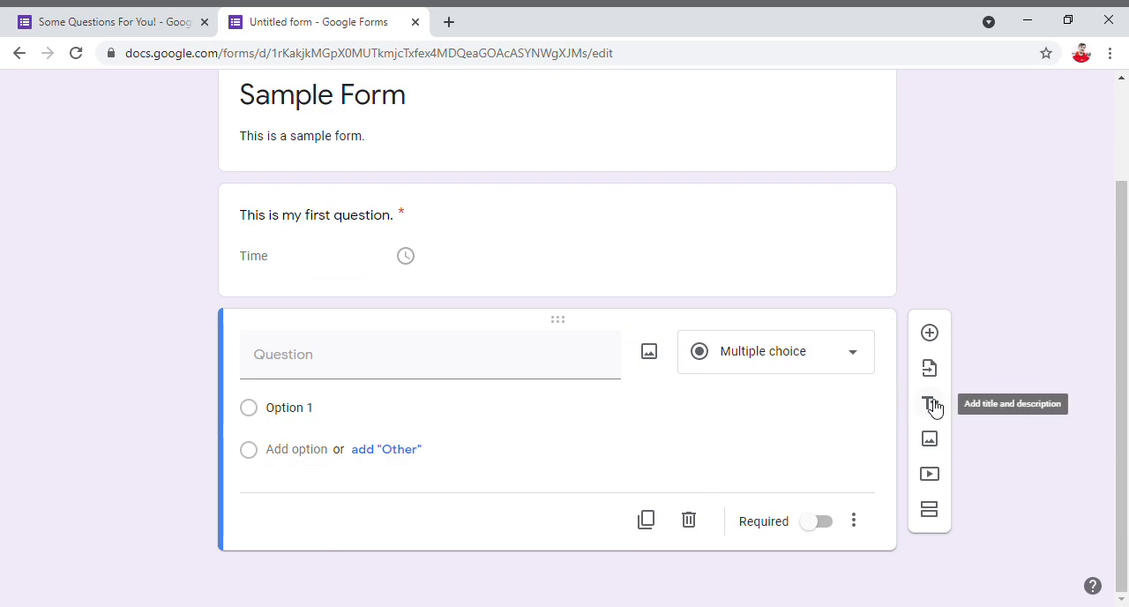
- Add a title and description block below the blank multiple choice question
{"action": "scroll", "coordinate": [420, 174], "scroll_direction": "up", "scroll_amount": 2}
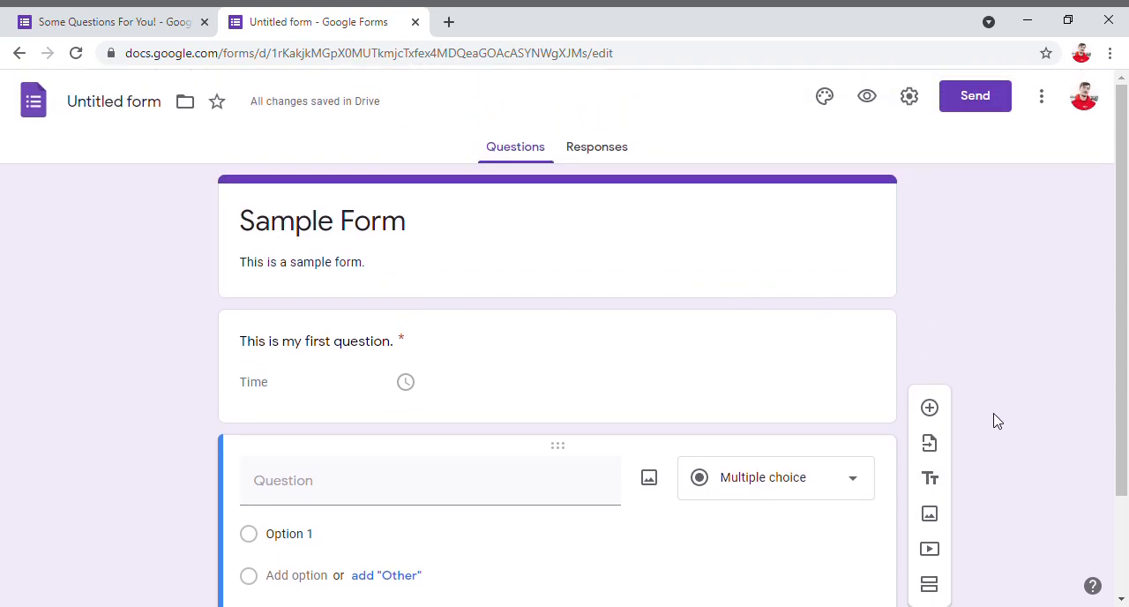
{"action": "scroll", "coordinate": [941, 484], "scroll_direction": "down", "scroll_amount": 2}
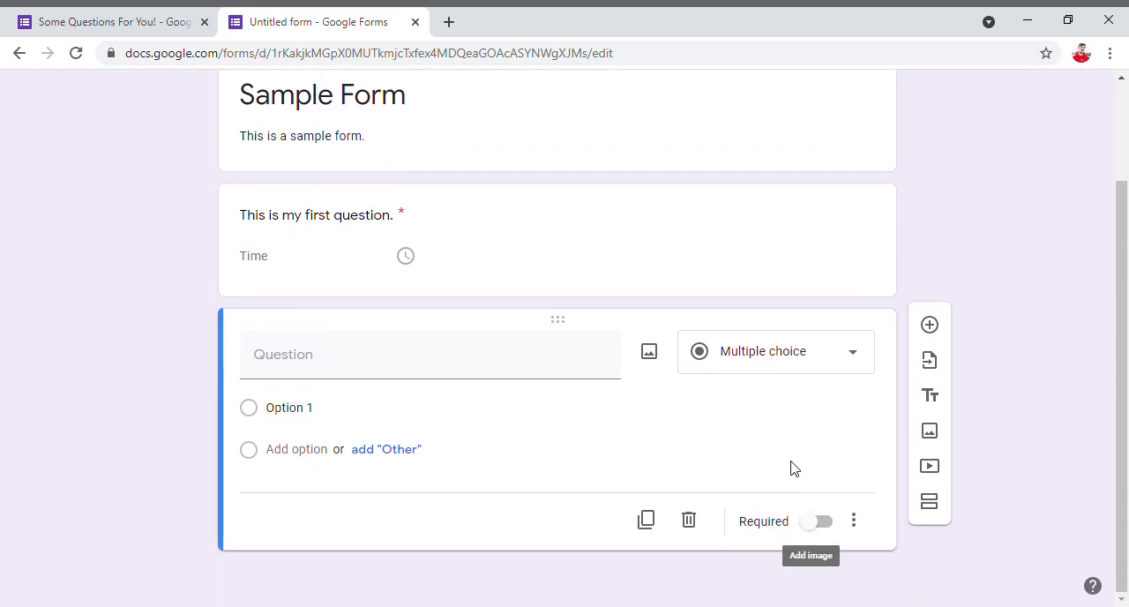
{"action": "left_click", "coordinate": [931, 404]}
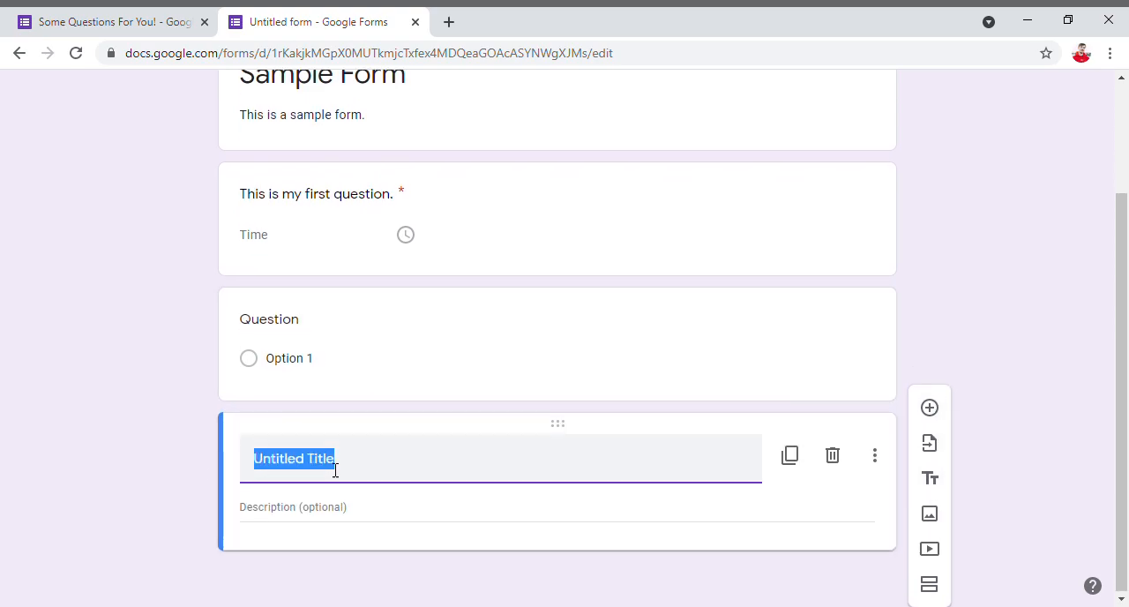
- Title the new title and description block "Sample" and give it the description "Sample description"
{"action": "left_click", "coordinate": [261, 472]}
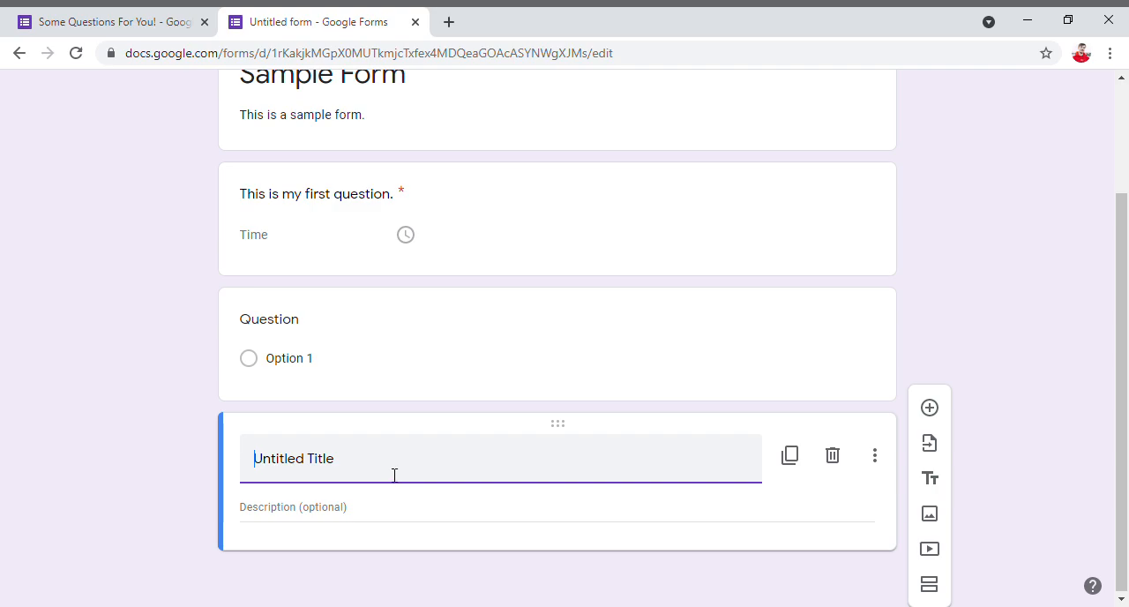
{"action": "left_click", "coordinate": [335, 512]}
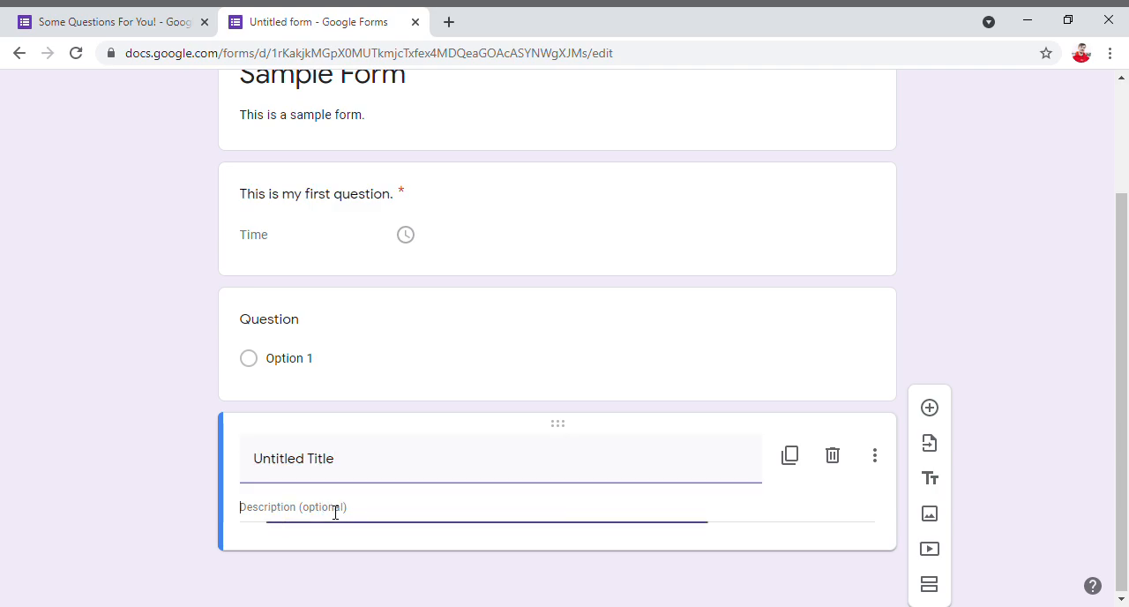
{"action": "triple_click", "coordinate": [421, 473]}
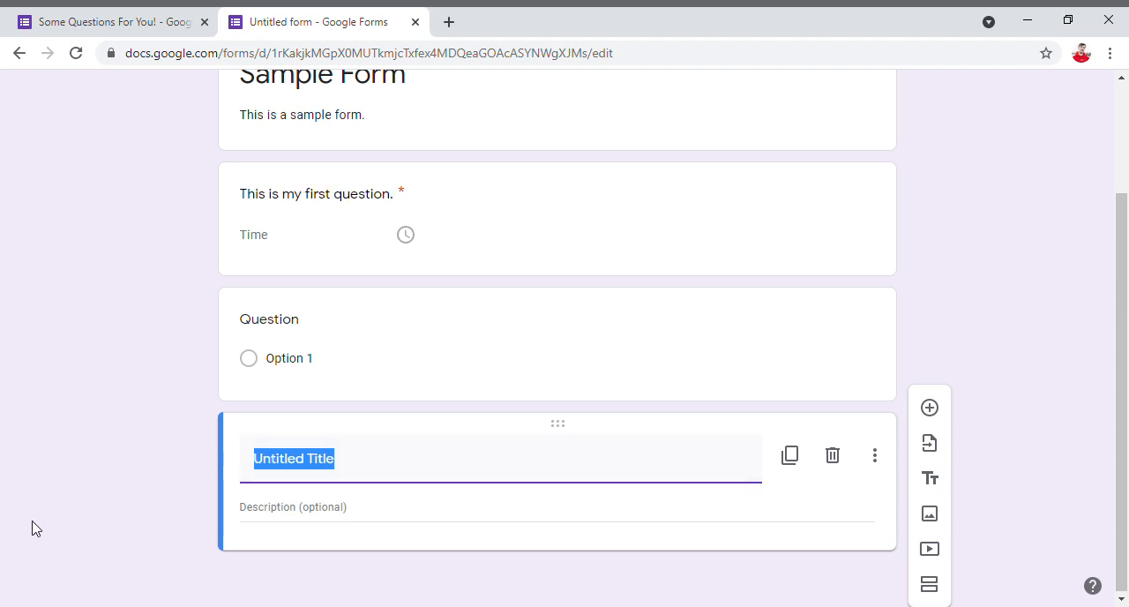
{"action": "type", "text": "Samp"}
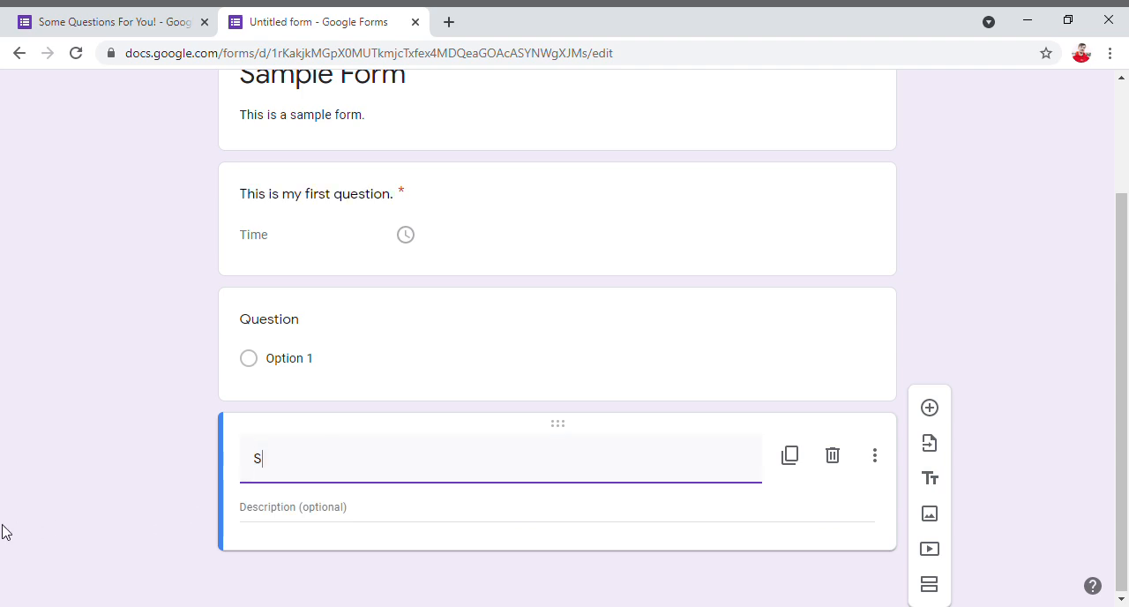
{"action": "left_click", "coordinate": [323, 510]}
{"action": "type", "text": "Sample description"}
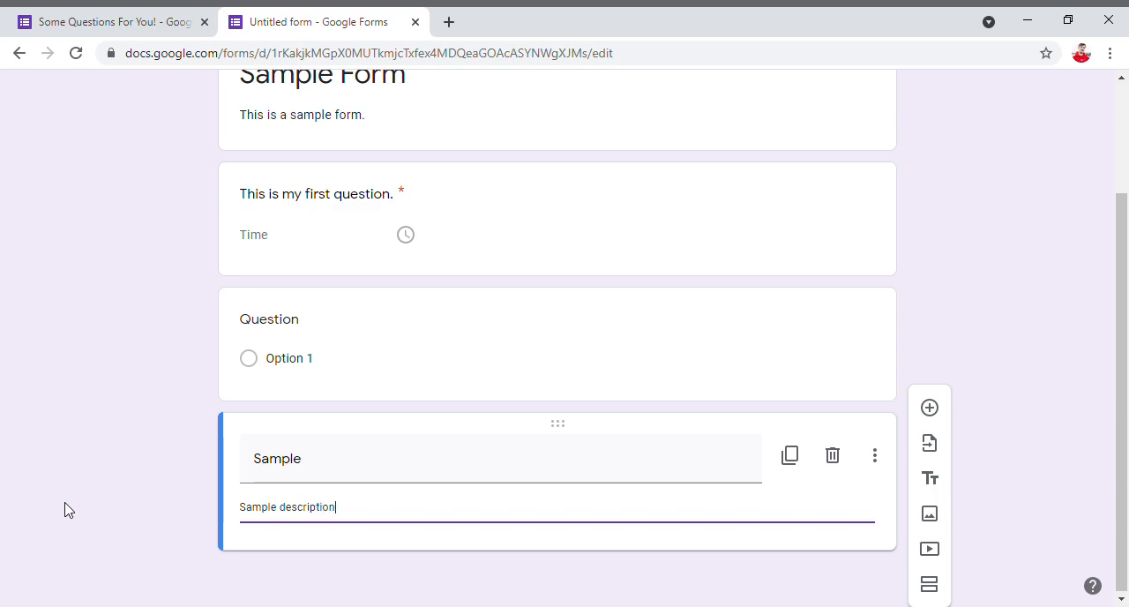
{"action": "left_click", "coordinate": [335, 541]}
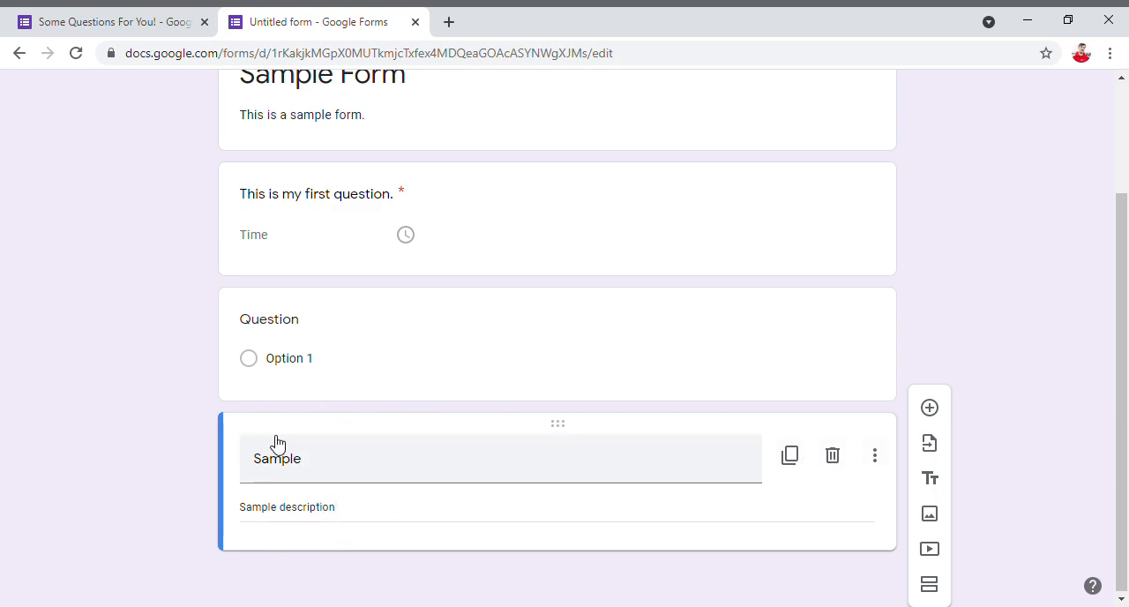
- Delete the Sample title block and undo the deletion
{"action": "left_click", "coordinate": [832, 456]}
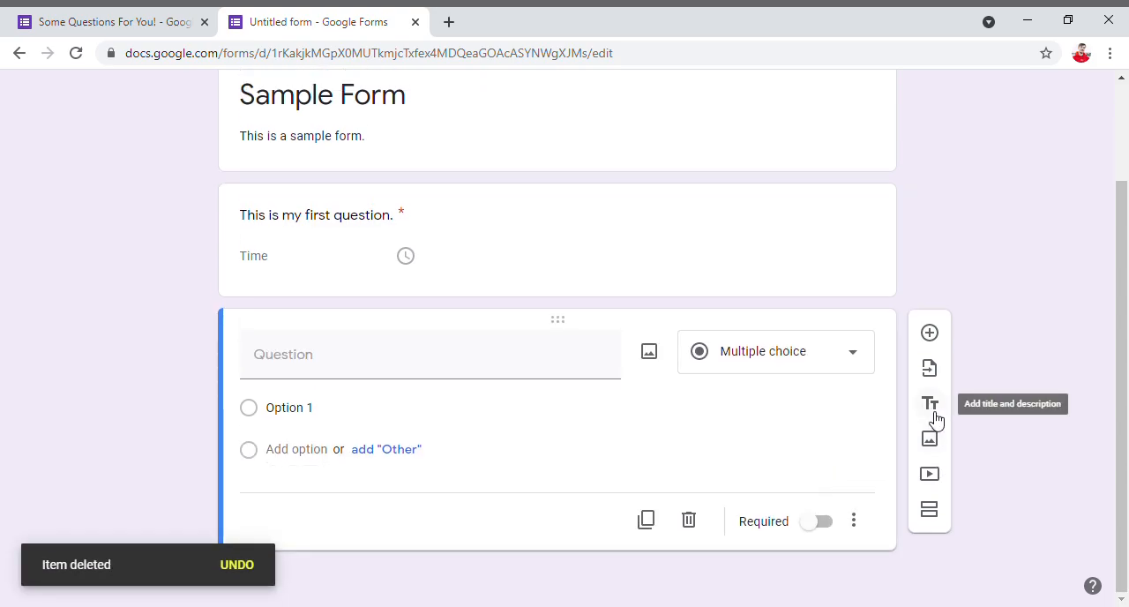
{"action": "left_click", "coordinate": [241, 569]}
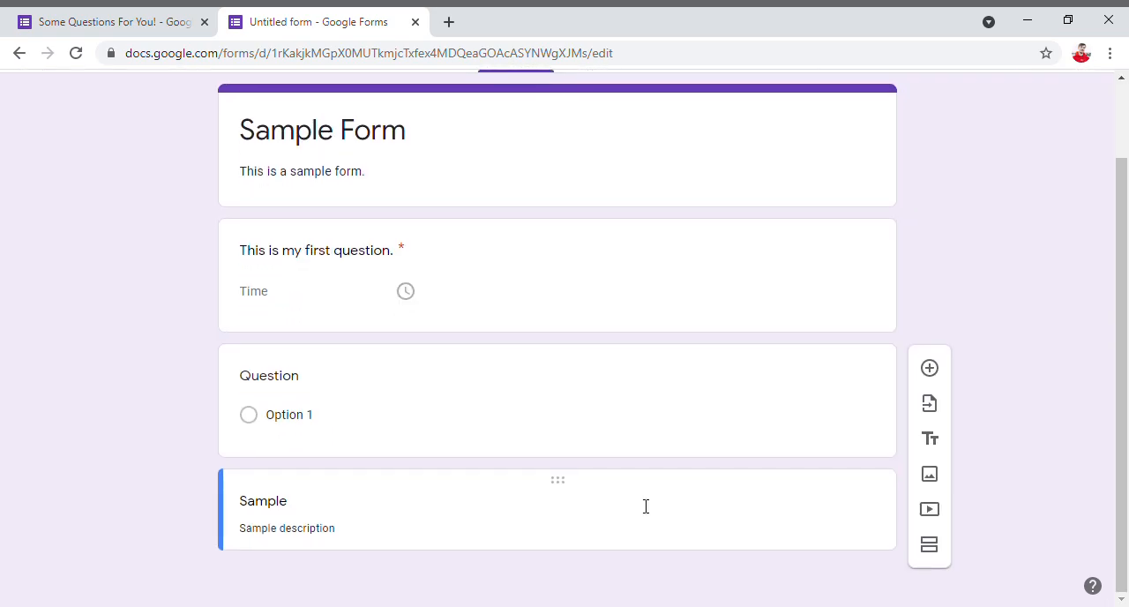
- Duplicate the Sample title block and hide the description on the copy
{"action": "left_click", "coordinate": [542, 517]}
{"action": "left_click", "coordinate": [787, 514]}
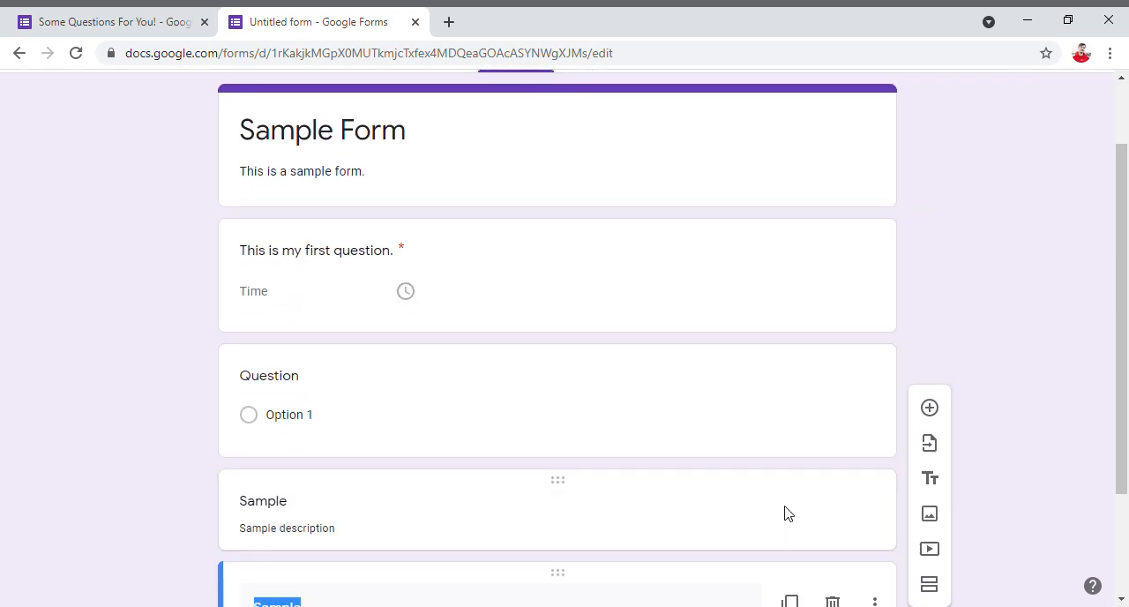
{"action": "left_click", "coordinate": [874, 455]}
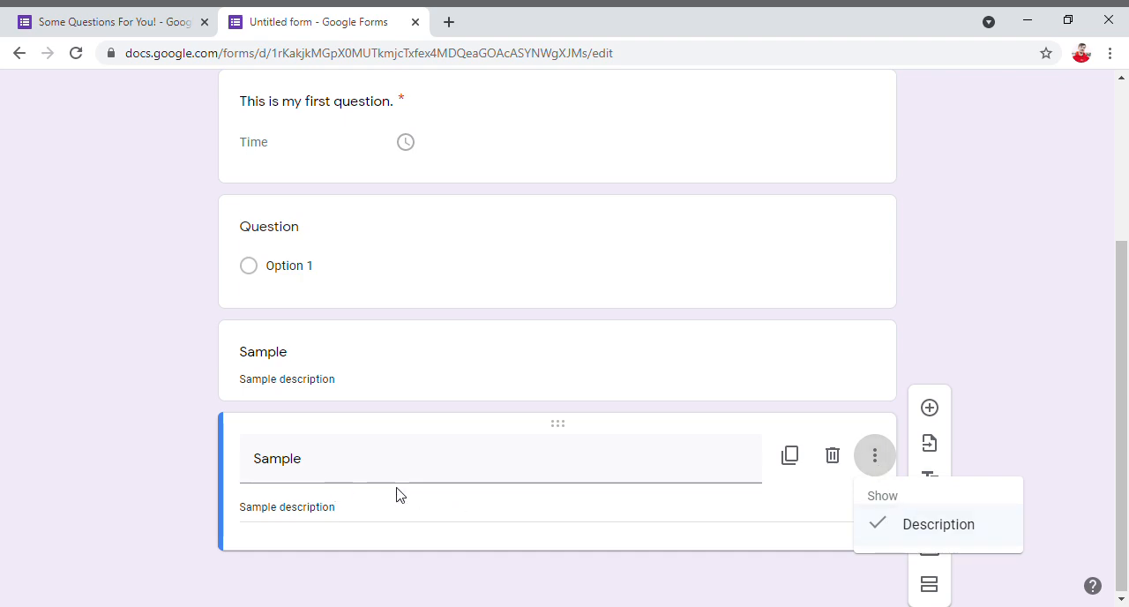
{"action": "left_click", "coordinate": [908, 526]}
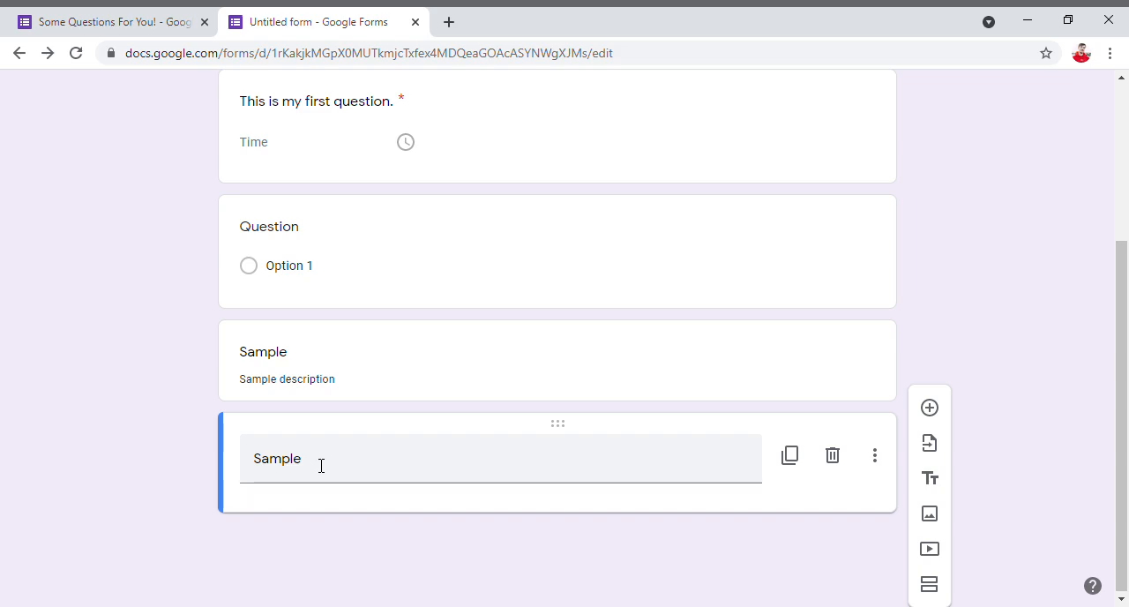
{"action": "left_click", "coordinate": [370, 474]}
- Look at the upload, camera and URL sources for adding an image, and close the selection without inserting one
{"action": "left_click", "coordinate": [933, 515]}
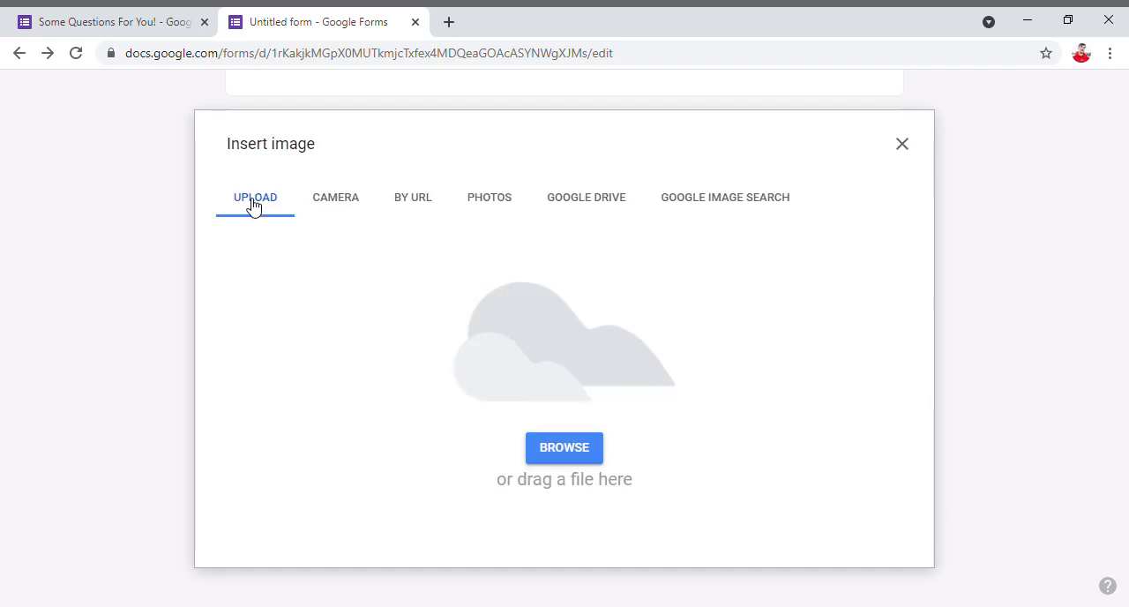
{"action": "left_click_drag", "start_coordinate": [228, 152], "coordinate": [350, 148]}
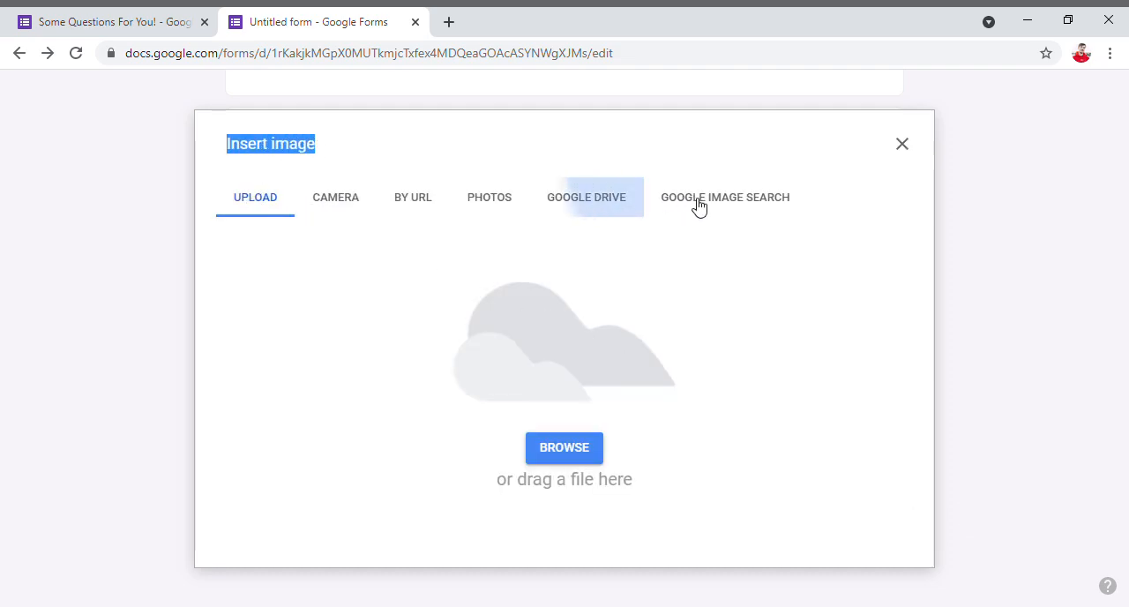
{"action": "left_click", "coordinate": [349, 212]}
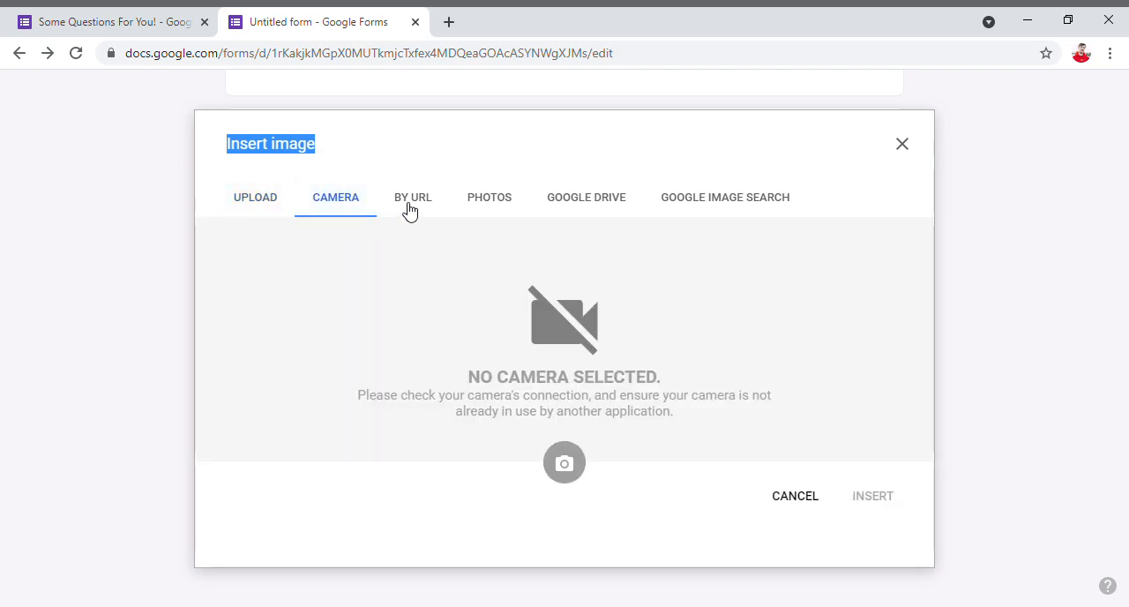
{"action": "left_click", "coordinate": [407, 210]}
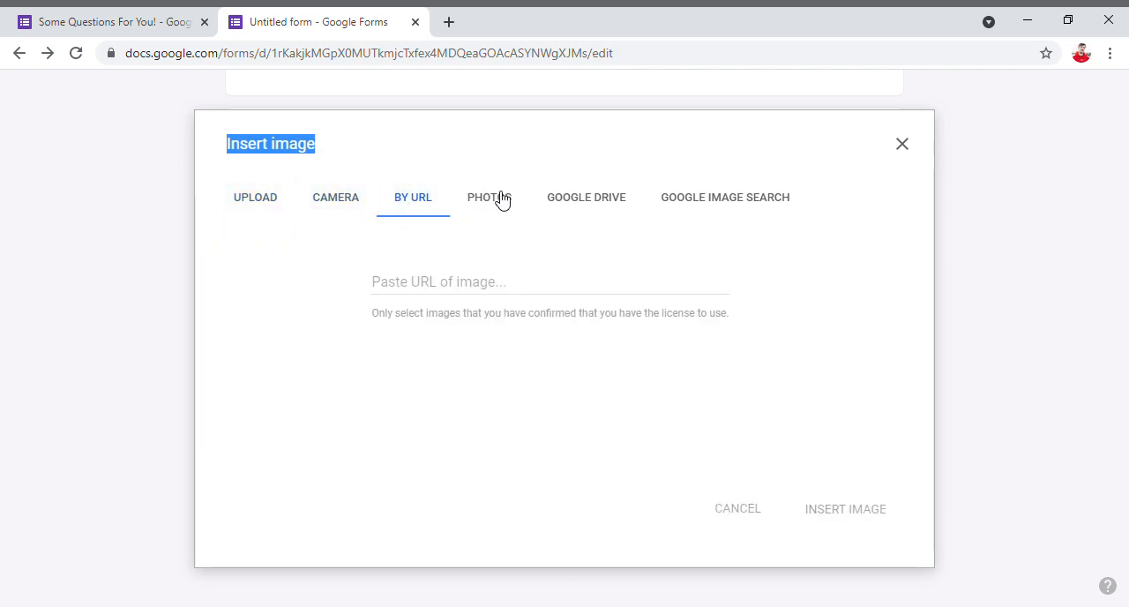
{"action": "left_click", "coordinate": [900, 145]}
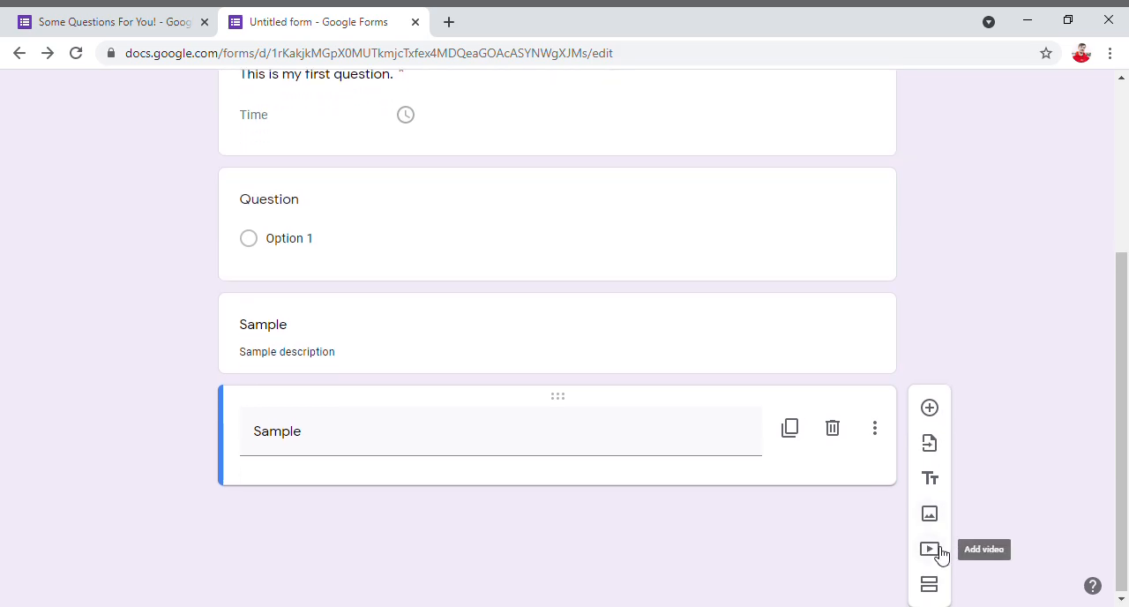
- Look at the YouTube search and URL options for adding a video, and cancel without choosing one
{"action": "left_click", "coordinate": [929, 549]}
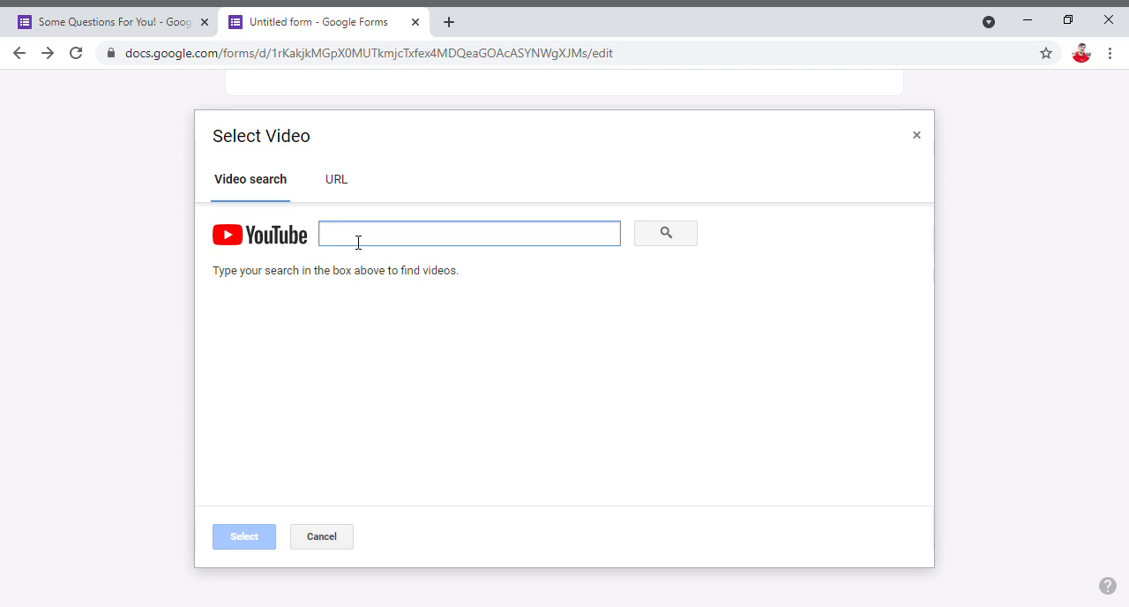
{"action": "left_click", "coordinate": [333, 181]}
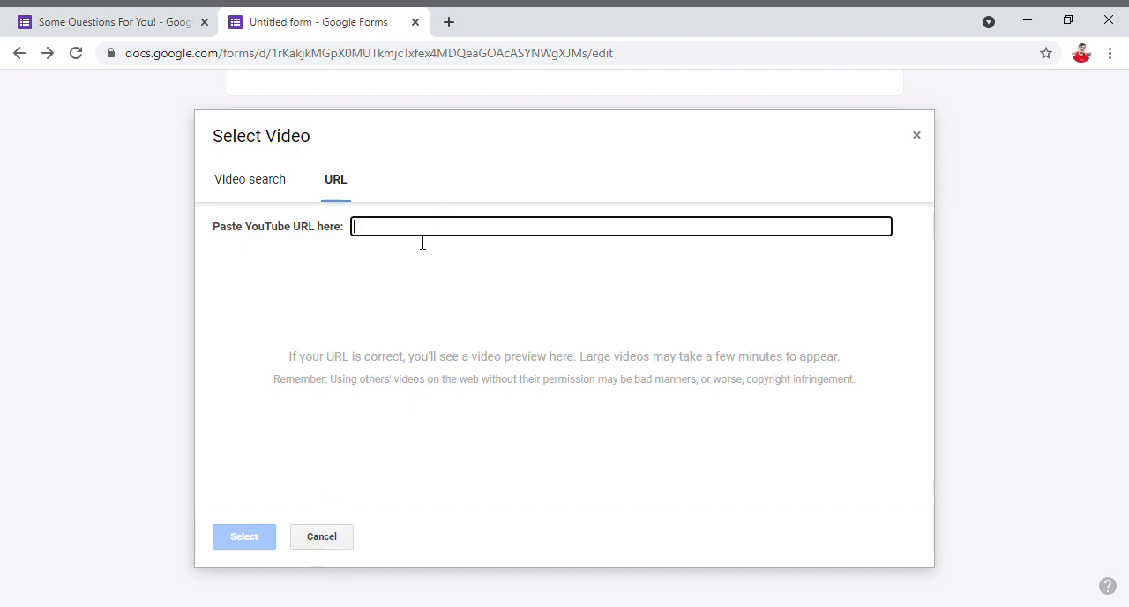
{"action": "left_click", "coordinate": [321, 536]}
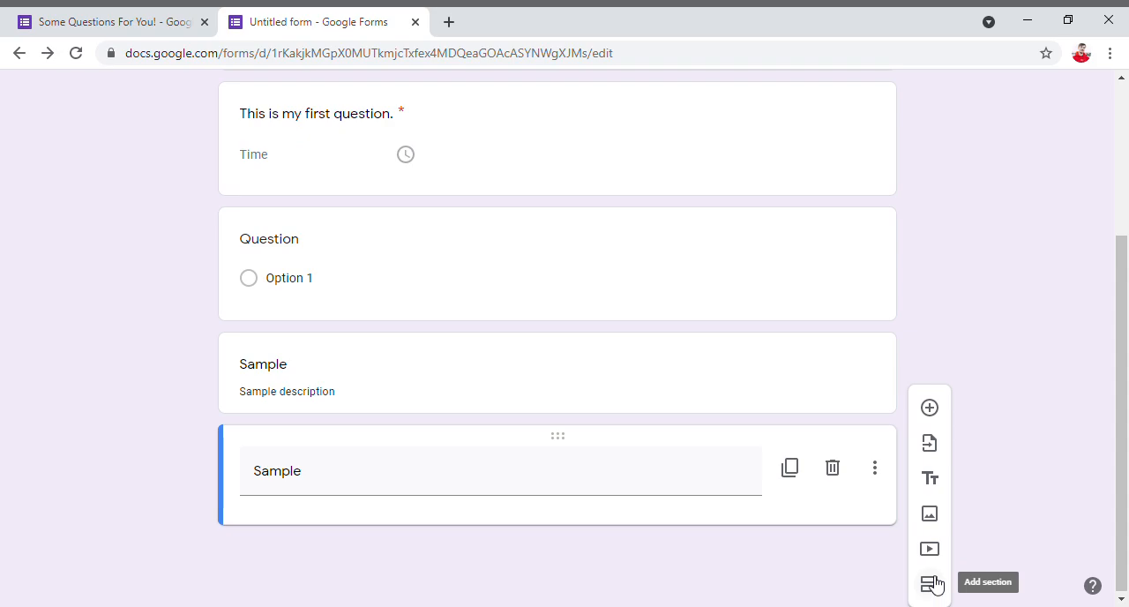
- Add a new section below the second Sample block and check the section labels on both parts of the form
{"action": "scroll", "coordinate": [921, 364], "scroll_direction": "up", "scroll_amount": 3}
{"action": "scroll", "coordinate": [494, 236], "scroll_direction": "down", "scroll_amount": 3}
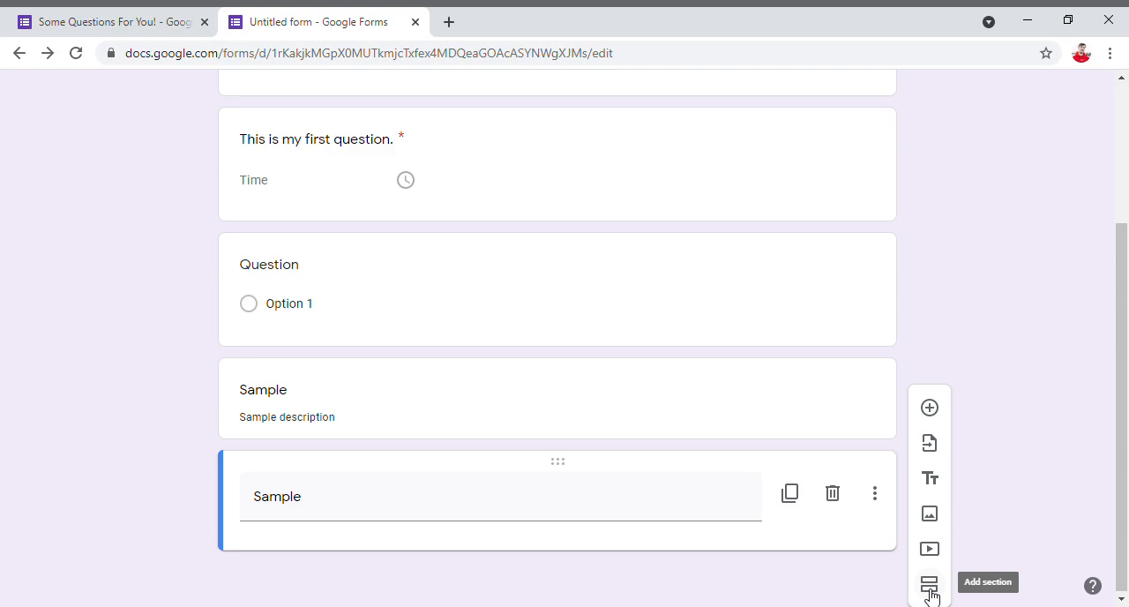
{"action": "left_click", "coordinate": [929, 584]}
{"action": "scroll", "coordinate": [776, 507], "scroll_direction": "up", "scroll_amount": 5}
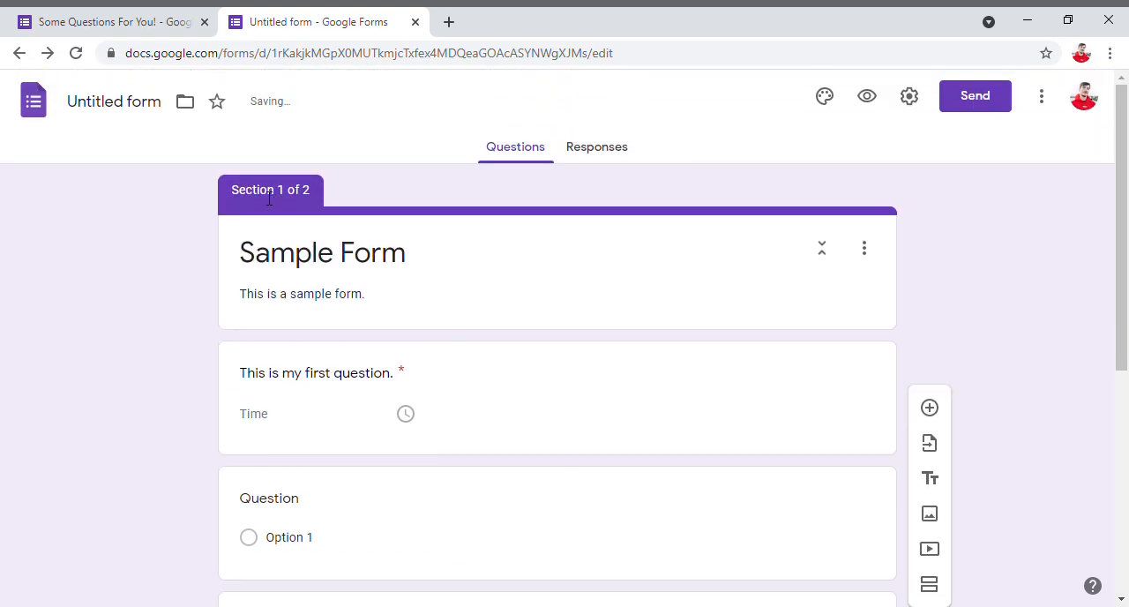
{"action": "scroll", "coordinate": [441, 286], "scroll_direction": "down", "scroll_amount": 5}
{"action": "scroll", "coordinate": [298, 390], "scroll_direction": "up", "scroll_amount": 5}
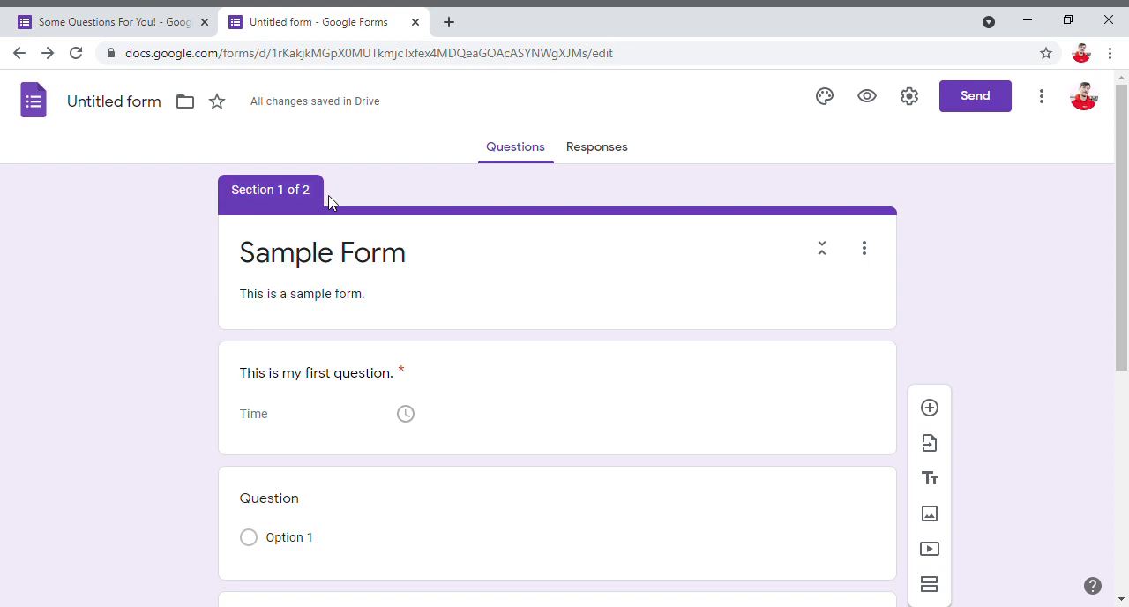
{"action": "scroll", "coordinate": [323, 194], "scroll_direction": "down", "scroll_amount": 5}
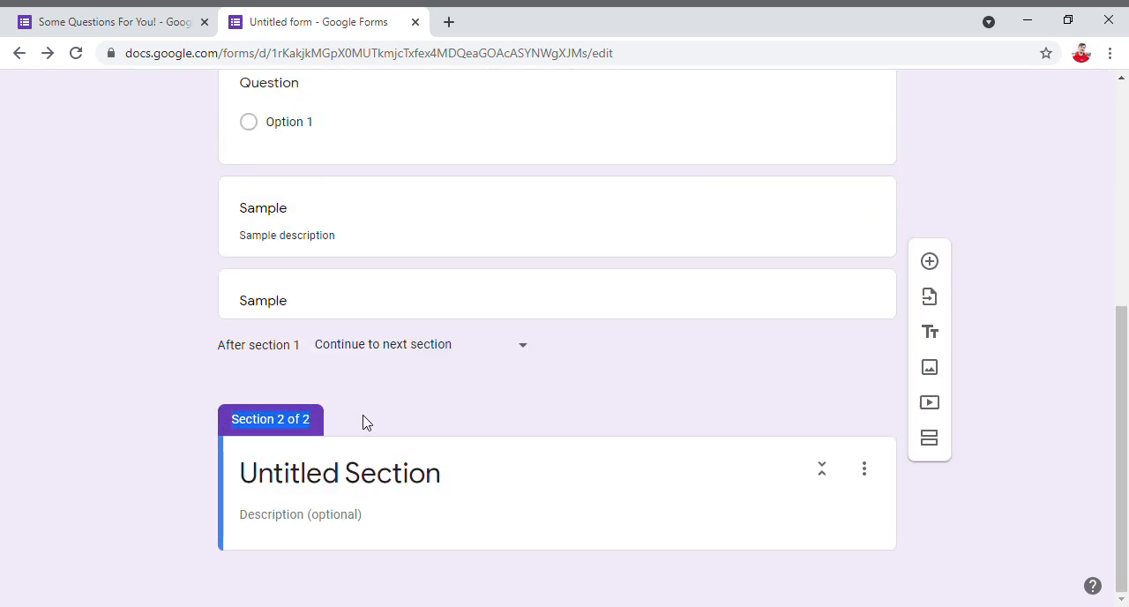
- Collapse the untitled second section and merge it with the section above
{"action": "left_click", "coordinate": [730, 499]}
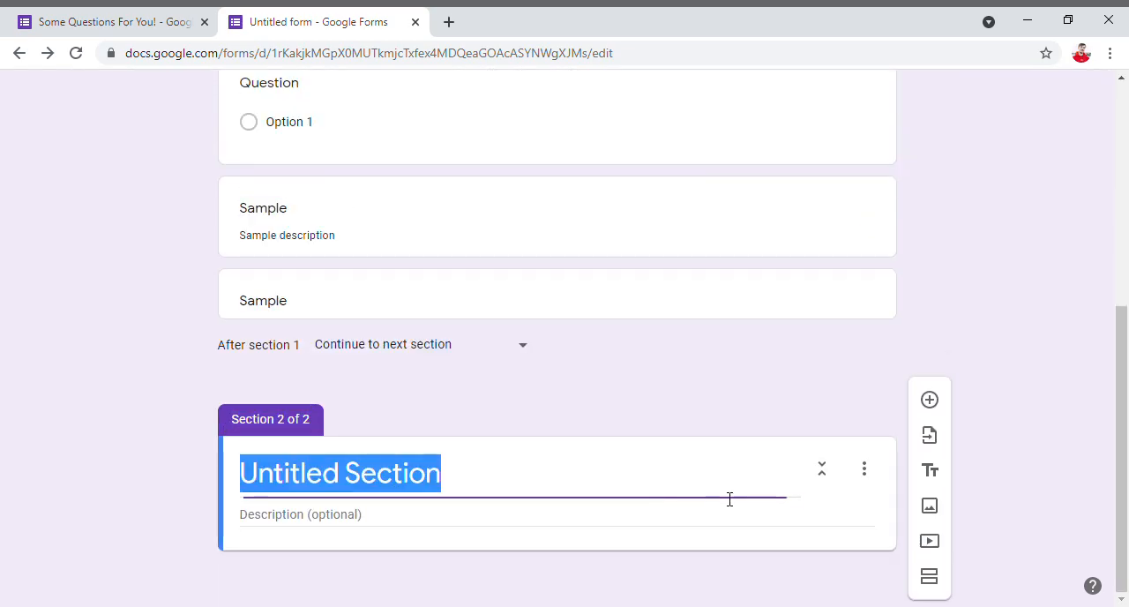
{"action": "left_click", "coordinate": [822, 469]}
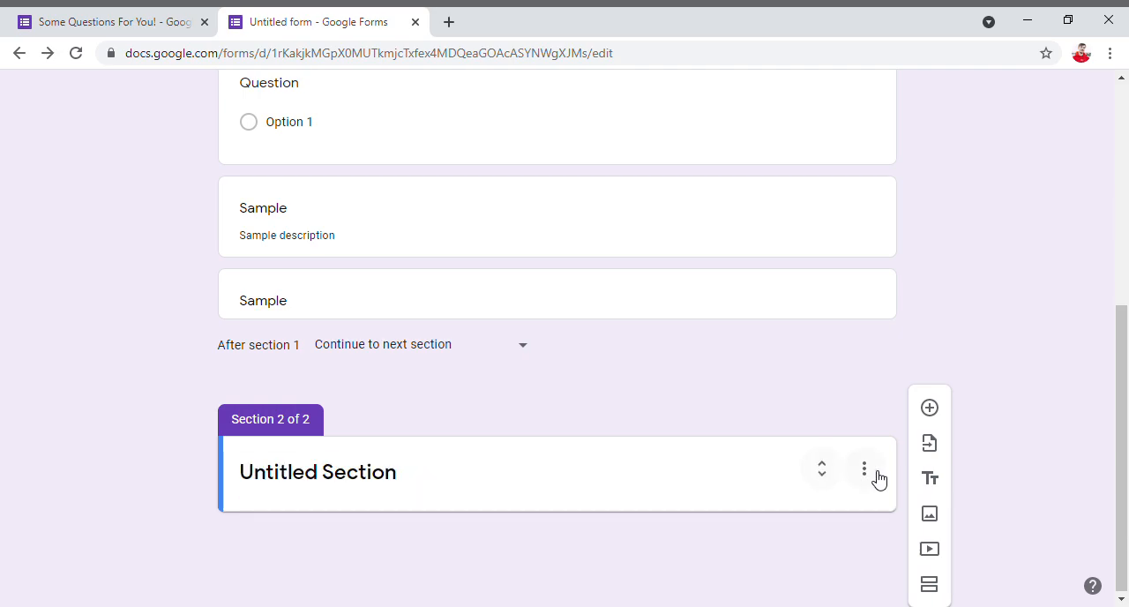
{"action": "left_click", "coordinate": [870, 474]}
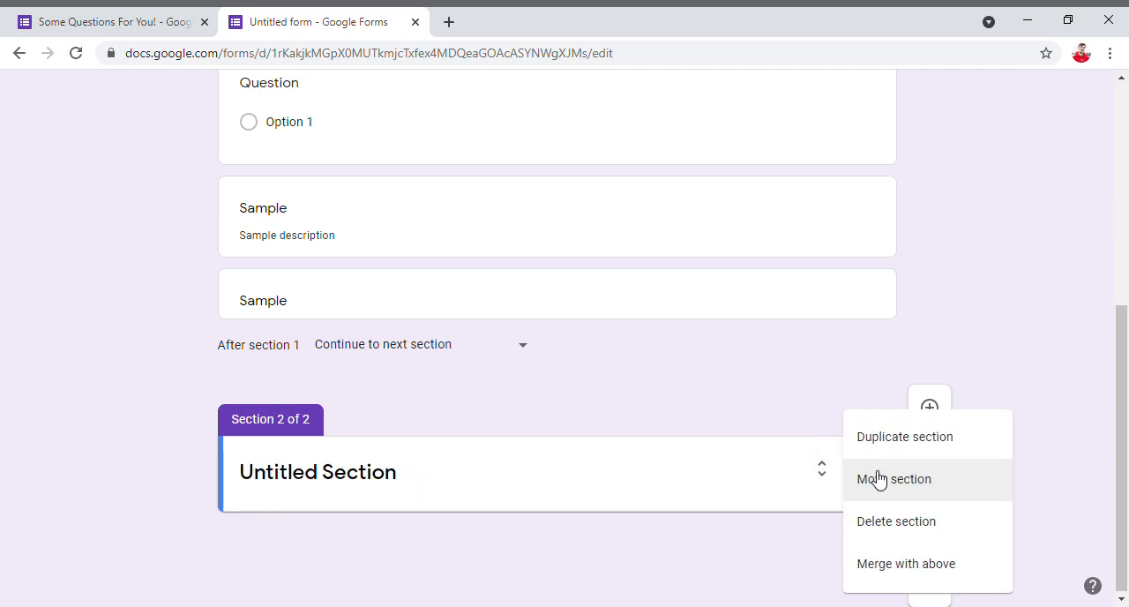
{"action": "left_click", "coordinate": [908, 563]}
- Check the merged form and undo the section merge
{"action": "scroll", "coordinate": [582, 282], "scroll_direction": "up", "scroll_amount": 3}
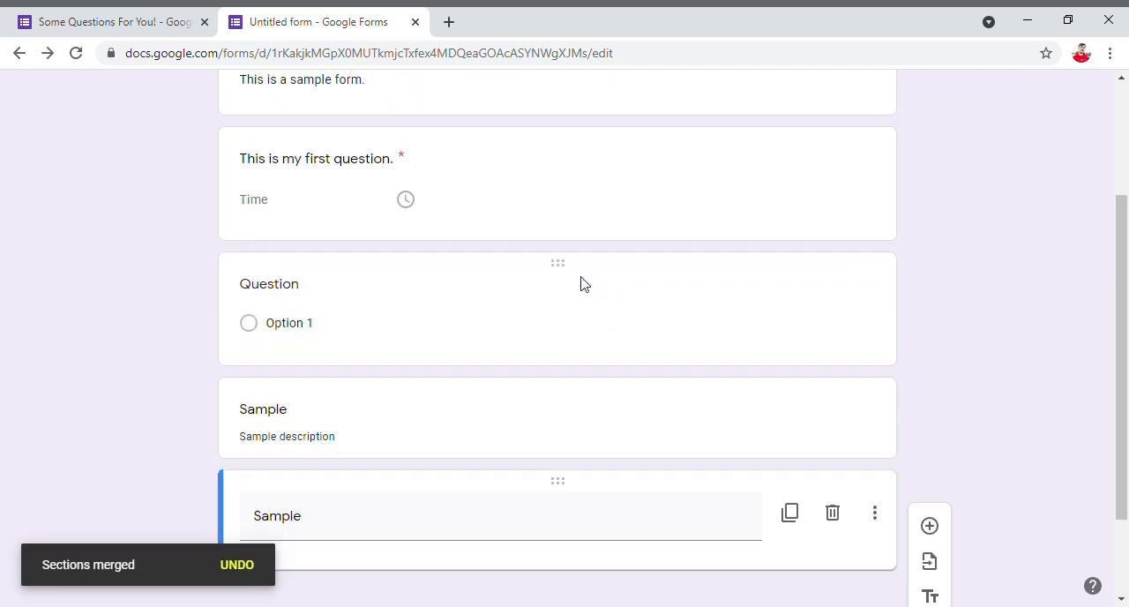
{"action": "scroll", "coordinate": [393, 265], "scroll_direction": "down", "scroll_amount": 2}
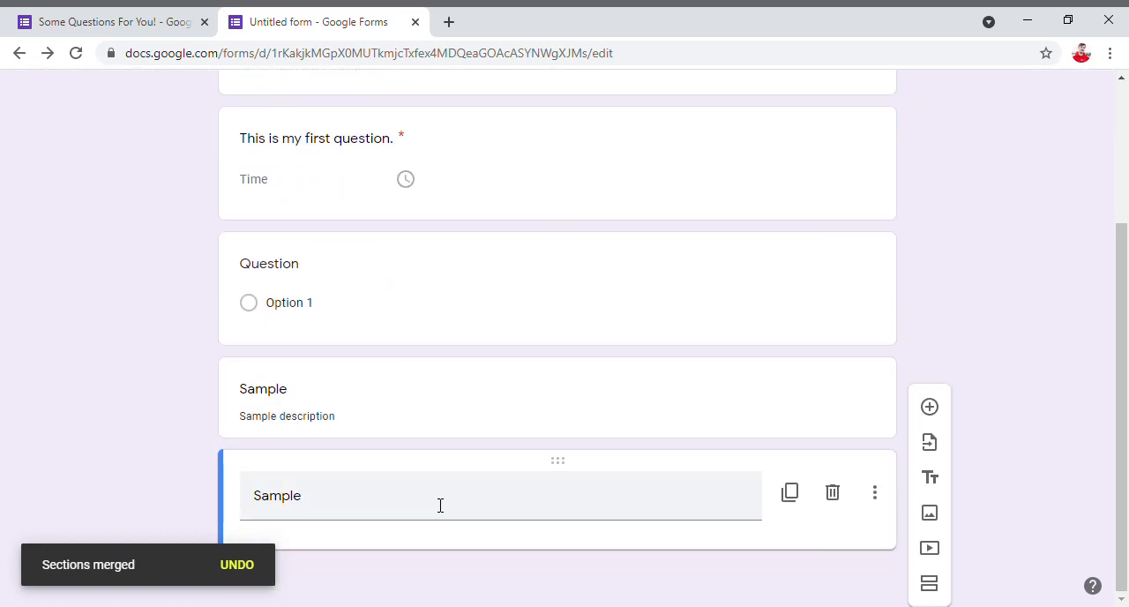
{"action": "left_click", "coordinate": [238, 569]}
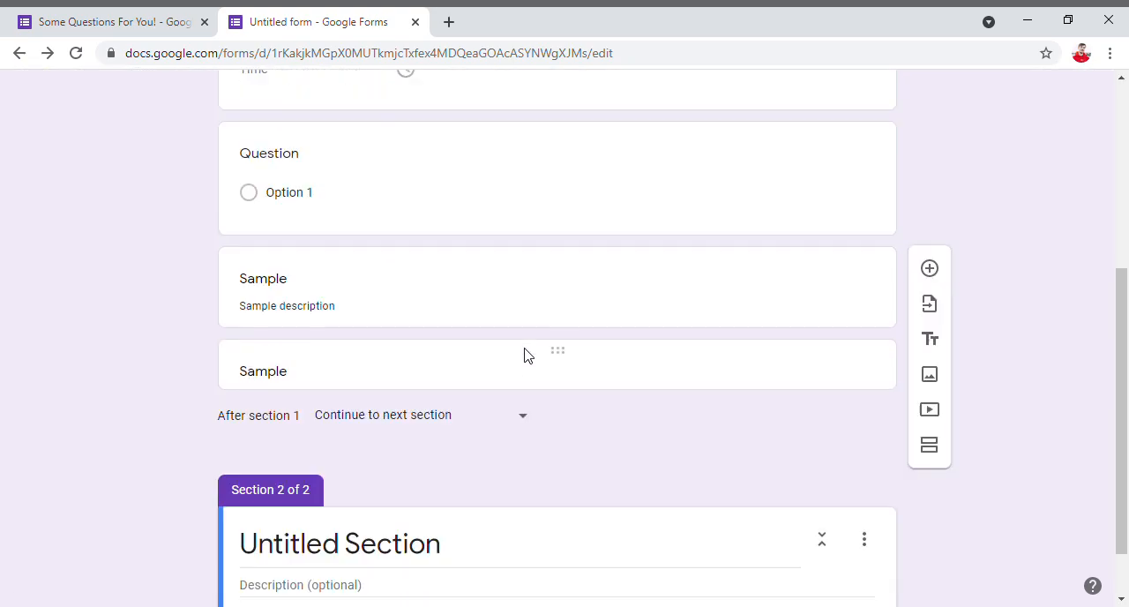
- Duplicate the untitled second section
{"action": "left_click", "coordinate": [866, 472]}
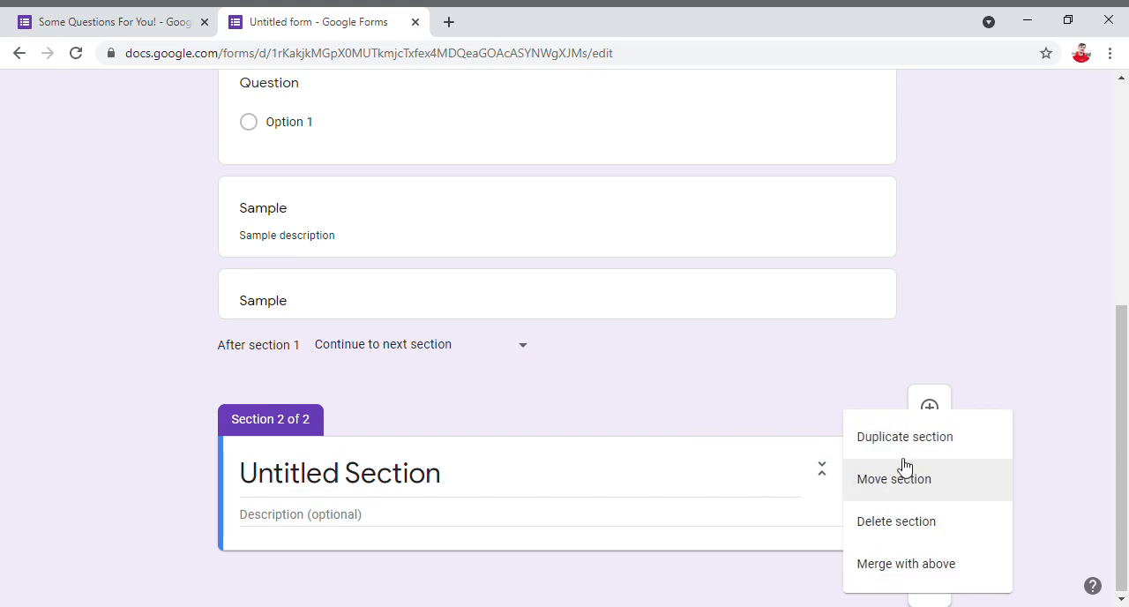
{"action": "left_click", "coordinate": [903, 453]}
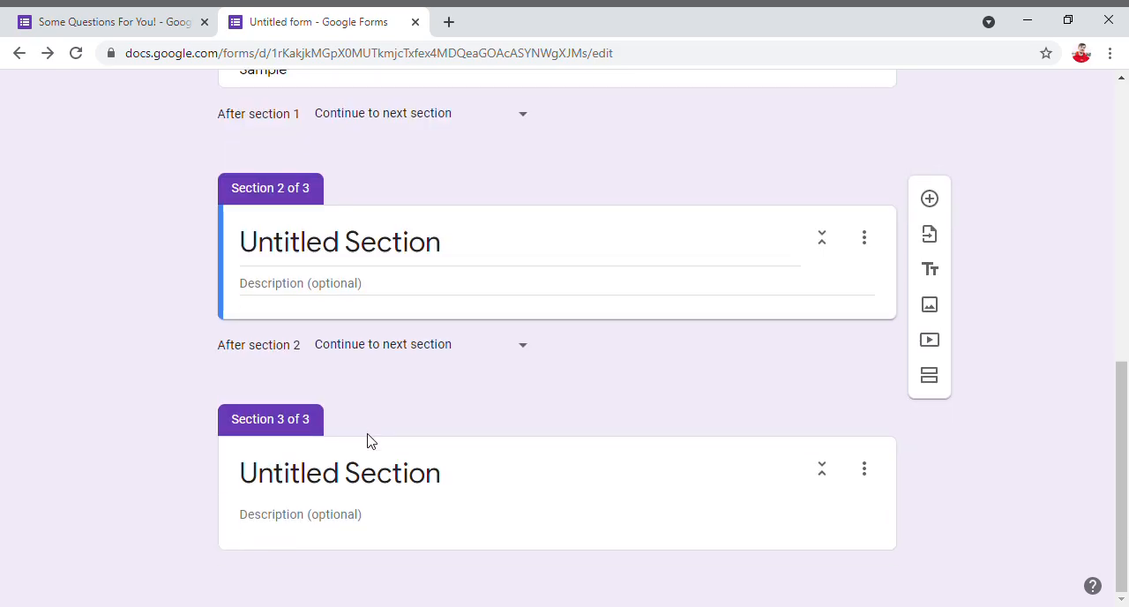
- Reorder the sections so Sample Form sits second, between the two untitled sections, and save the new order
{"action": "left_click", "coordinate": [864, 469]}
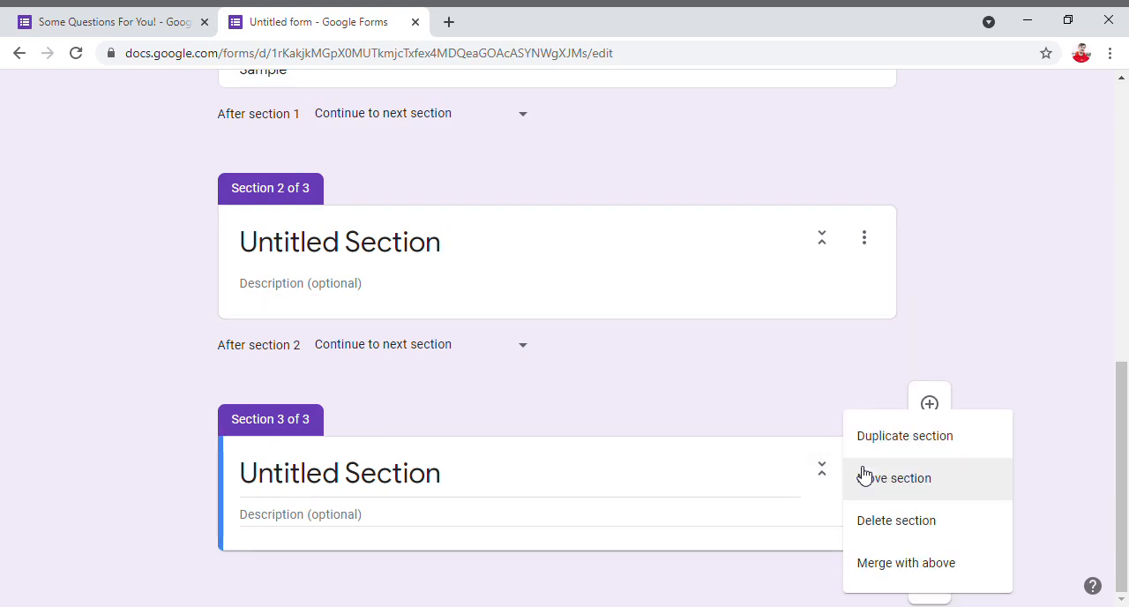
{"action": "left_click", "coordinate": [919, 488]}
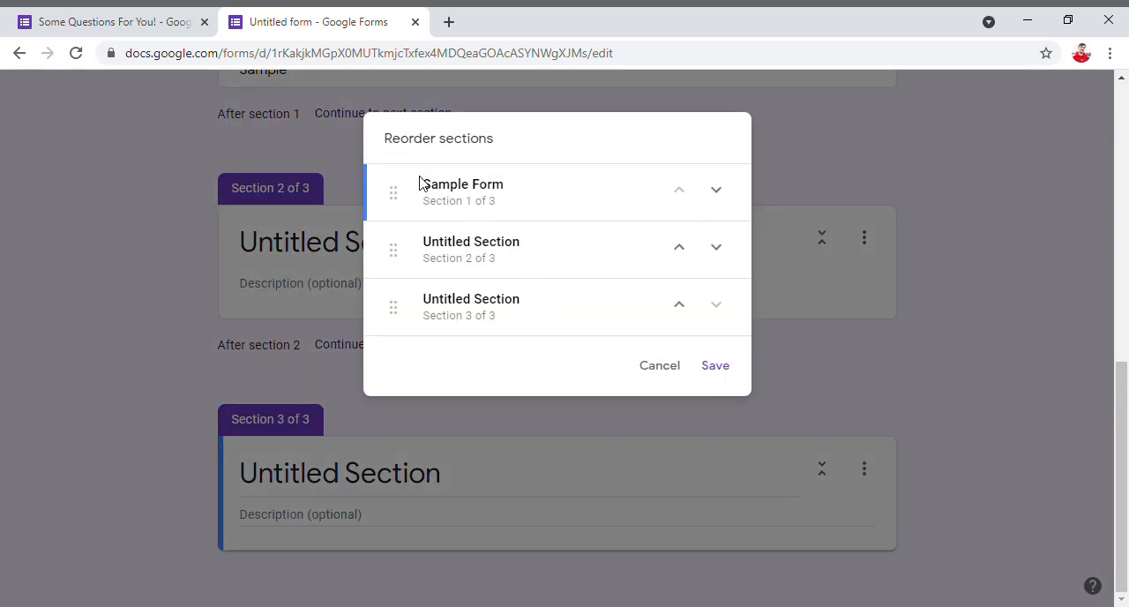
{"action": "left_click_drag", "start_coordinate": [382, 150], "coordinate": [517, 154]}
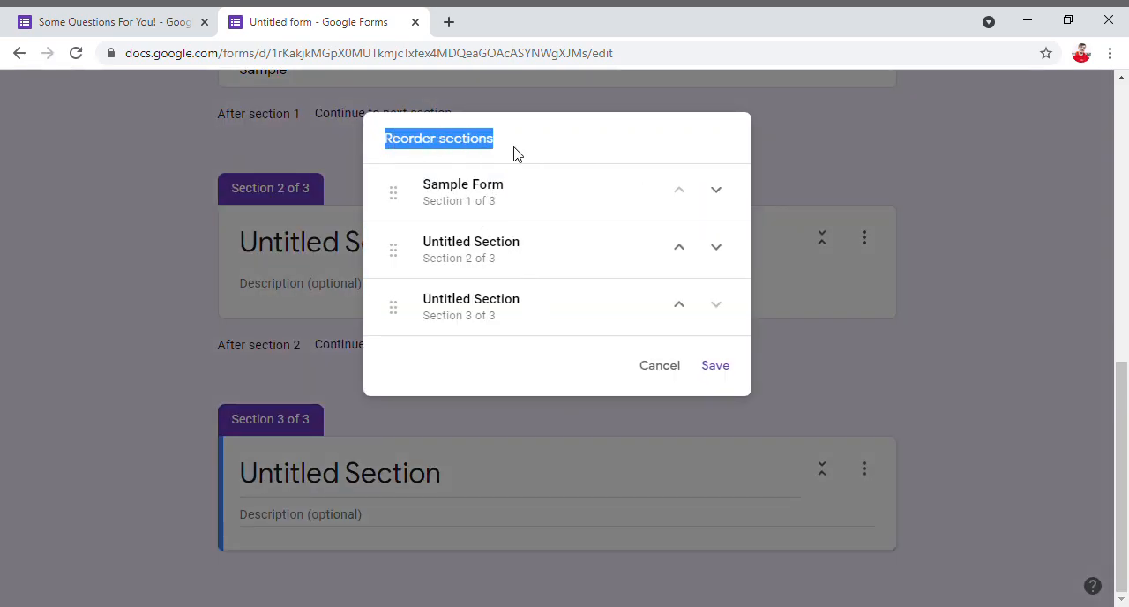
{"action": "left_click", "coordinate": [520, 153]}
{"action": "left_click", "coordinate": [715, 193]}
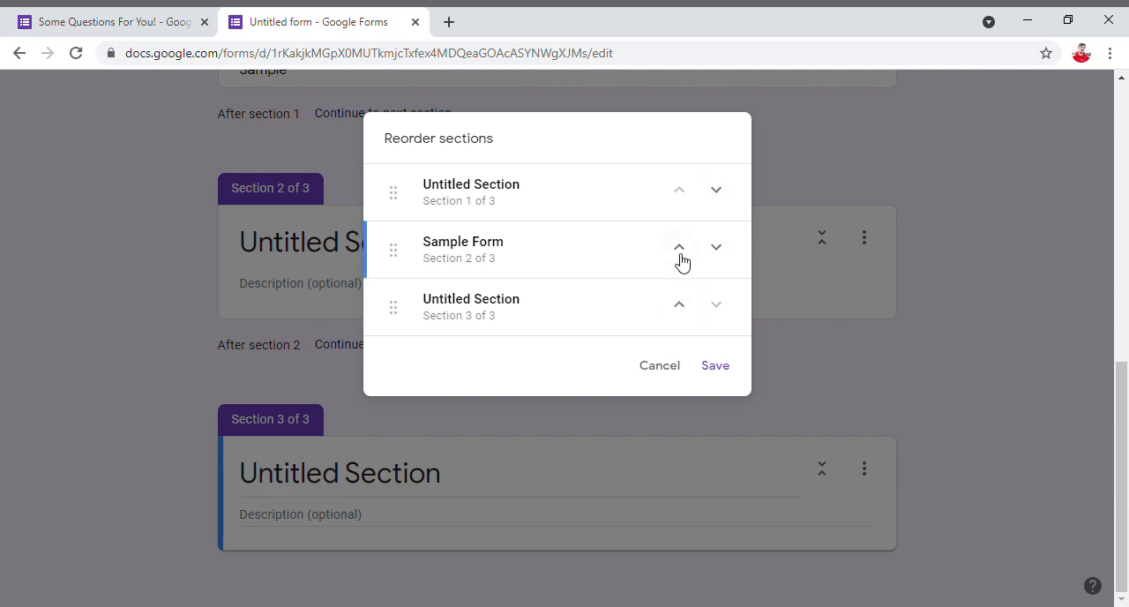
{"action": "left_click", "coordinate": [716, 249]}
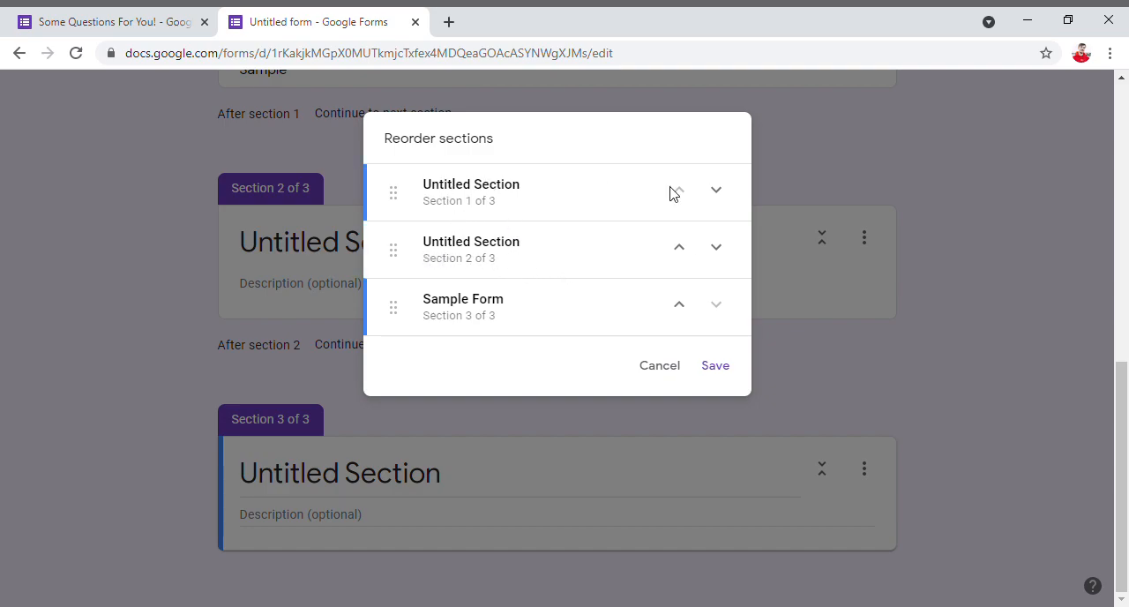
{"action": "left_click", "coordinate": [729, 251]}
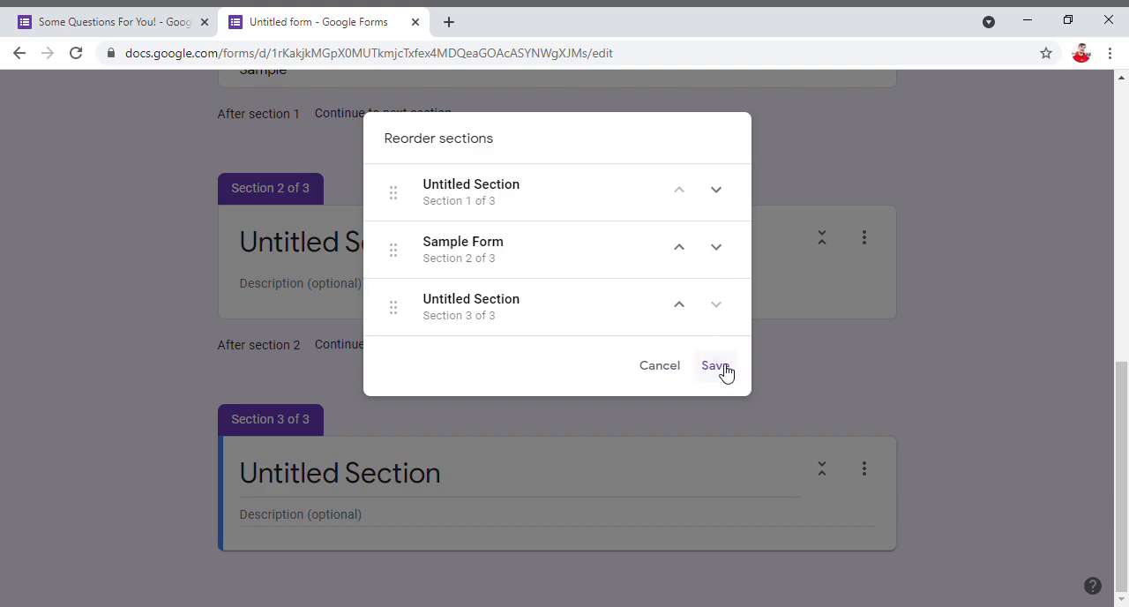
{"action": "left_click", "coordinate": [721, 368]}
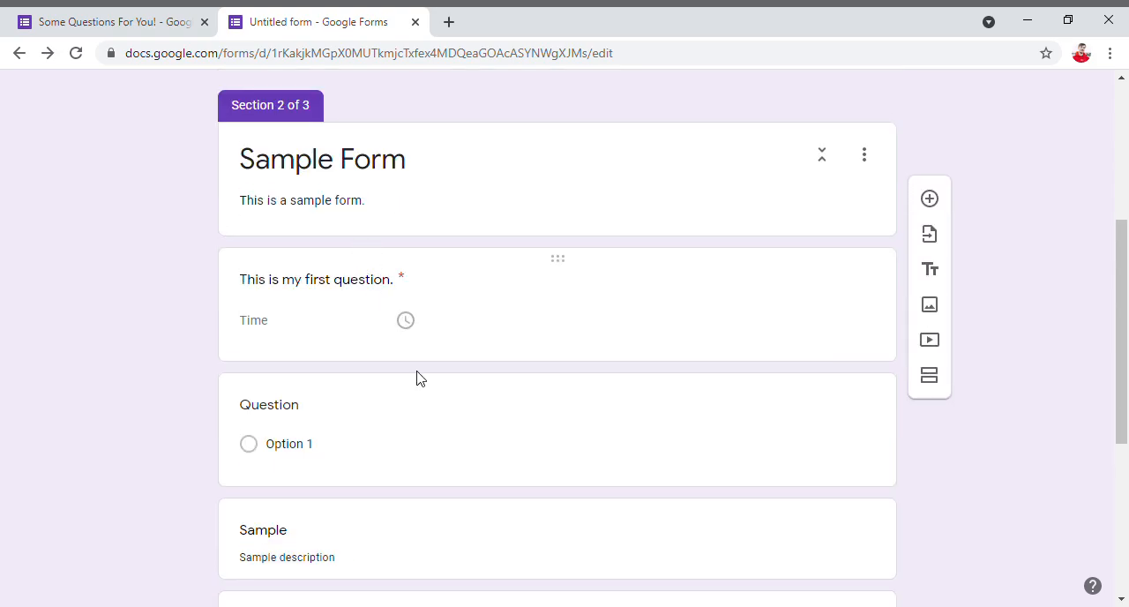
- Open the form's theme options and look through the header, colour and font settings
{"action": "left_click", "coordinate": [423, 488]}
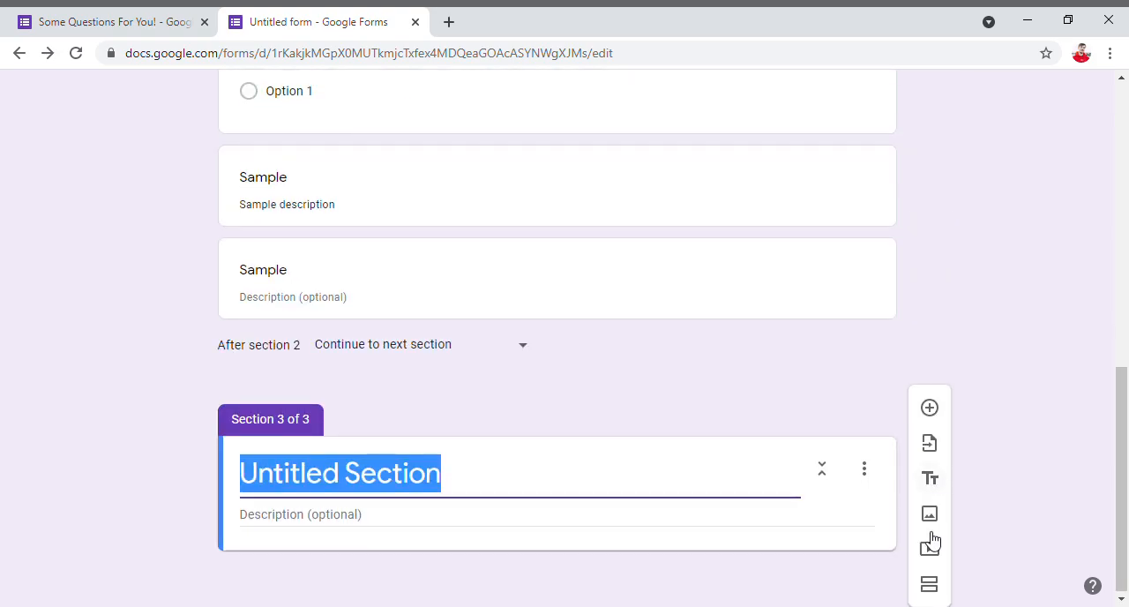
{"action": "scroll", "coordinate": [571, 439], "scroll_direction": "up", "scroll_amount": 4}
{"action": "scroll", "coordinate": [712, 244], "scroll_direction": "up", "scroll_amount": 4}
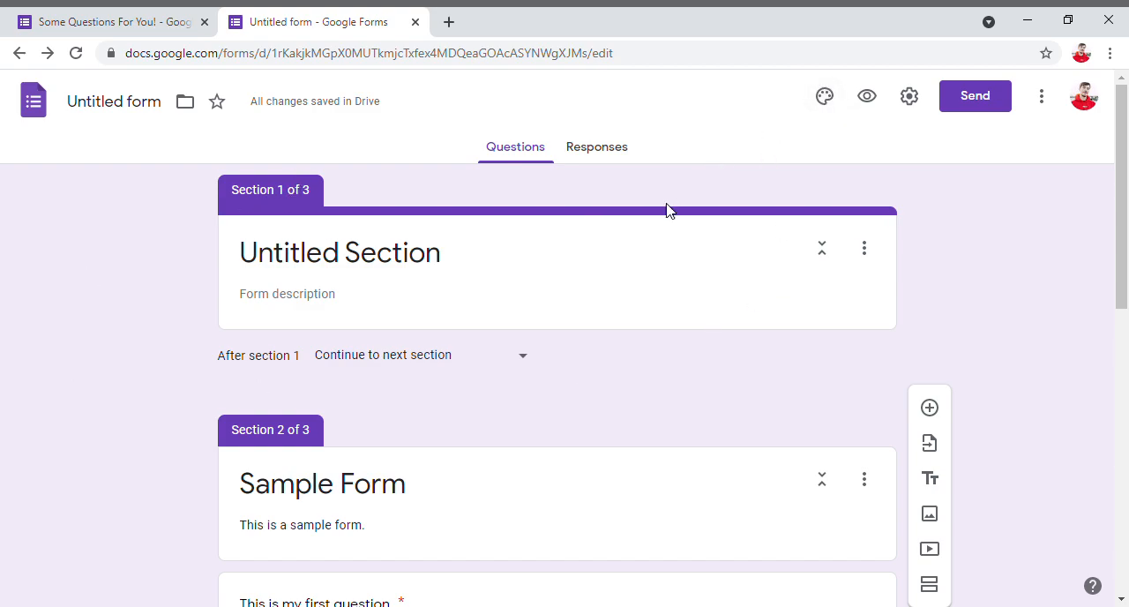
{"action": "left_click", "coordinate": [832, 110]}
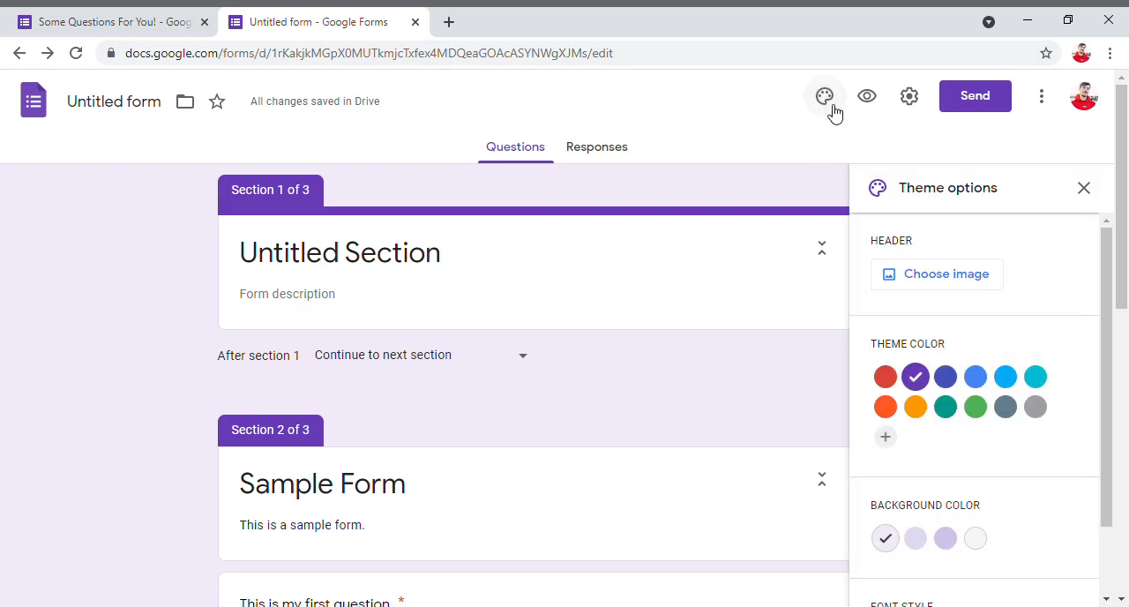
{"action": "scroll", "coordinate": [945, 283], "scroll_direction": "down", "scroll_amount": 1}
{"action": "scroll", "coordinate": [946, 309], "scroll_direction": "up", "scroll_amount": 1}
- Browse the header image theme categories, including Just kids, plus the upload and photo sources, and close the selection without choosing an image
{"action": "left_click", "coordinate": [920, 281]}
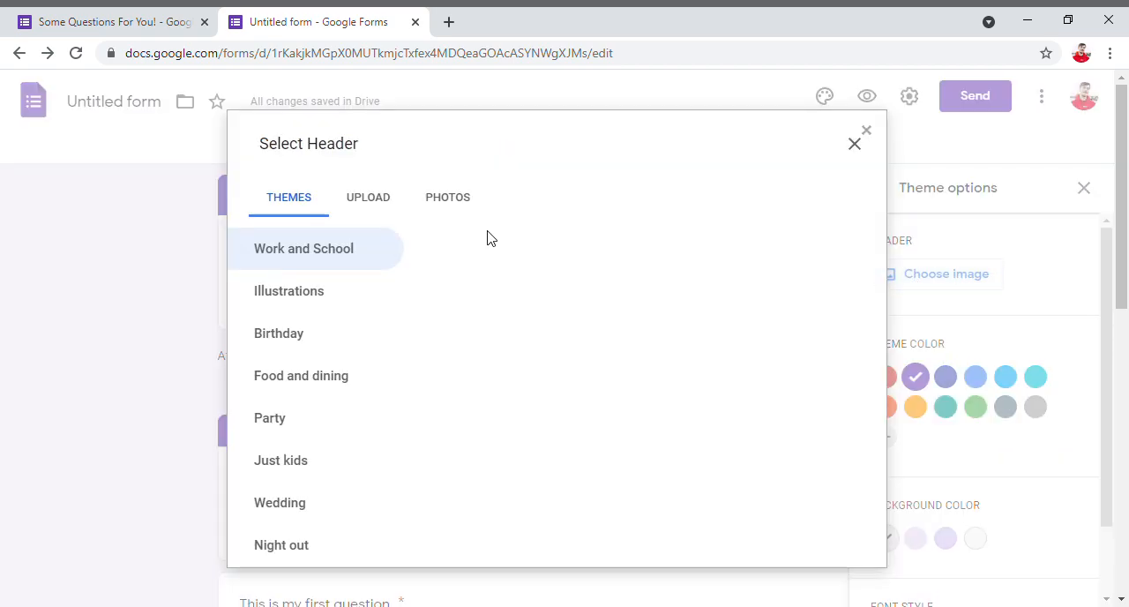
{"action": "scroll", "coordinate": [340, 319], "scroll_direction": "down", "scroll_amount": 4}
{"action": "scroll", "coordinate": [330, 265], "scroll_direction": "up", "scroll_amount": 4}
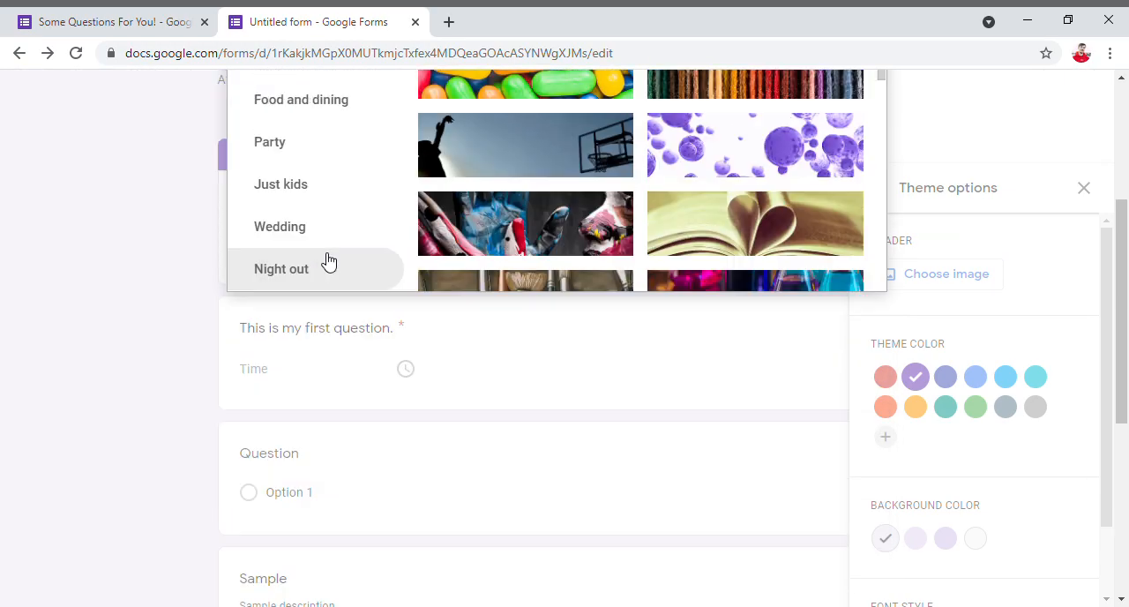
{"action": "scroll", "coordinate": [585, 374], "scroll_direction": "down", "scroll_amount": 1}
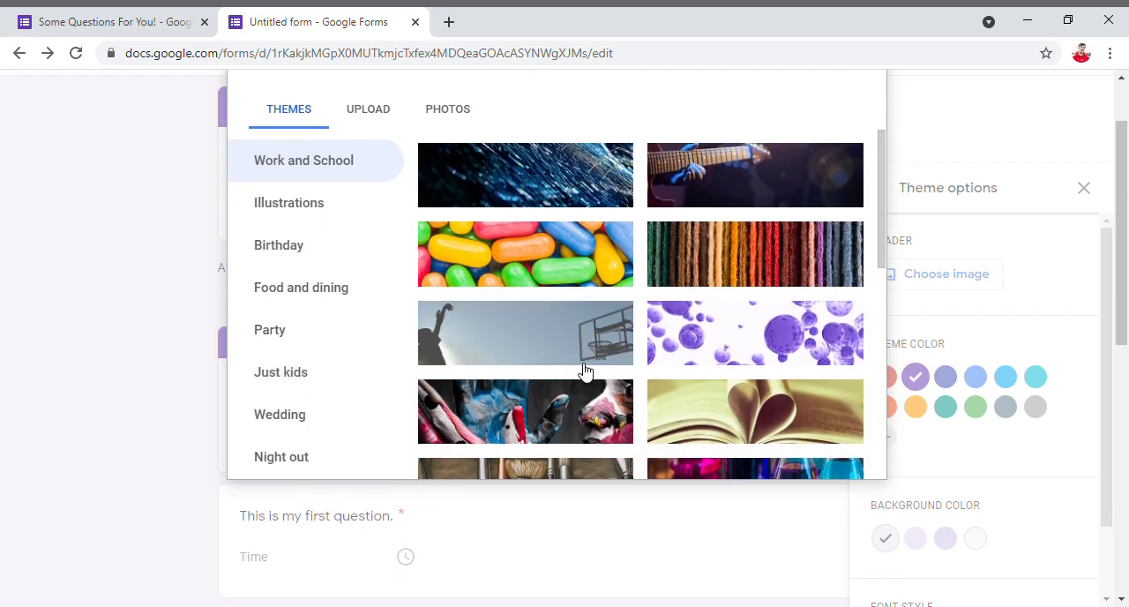
{"action": "scroll", "coordinate": [585, 370], "scroll_direction": "up", "scroll_amount": 2}
{"action": "left_click", "coordinate": [306, 434]}
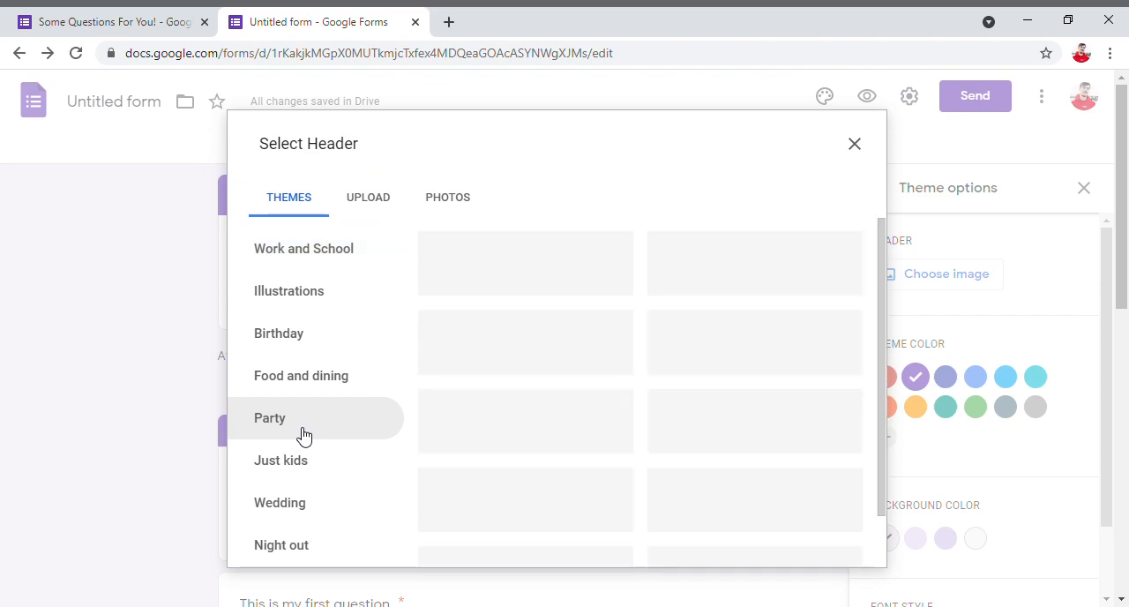
{"action": "left_click", "coordinate": [294, 393]}
{"action": "left_click", "coordinate": [332, 460]}
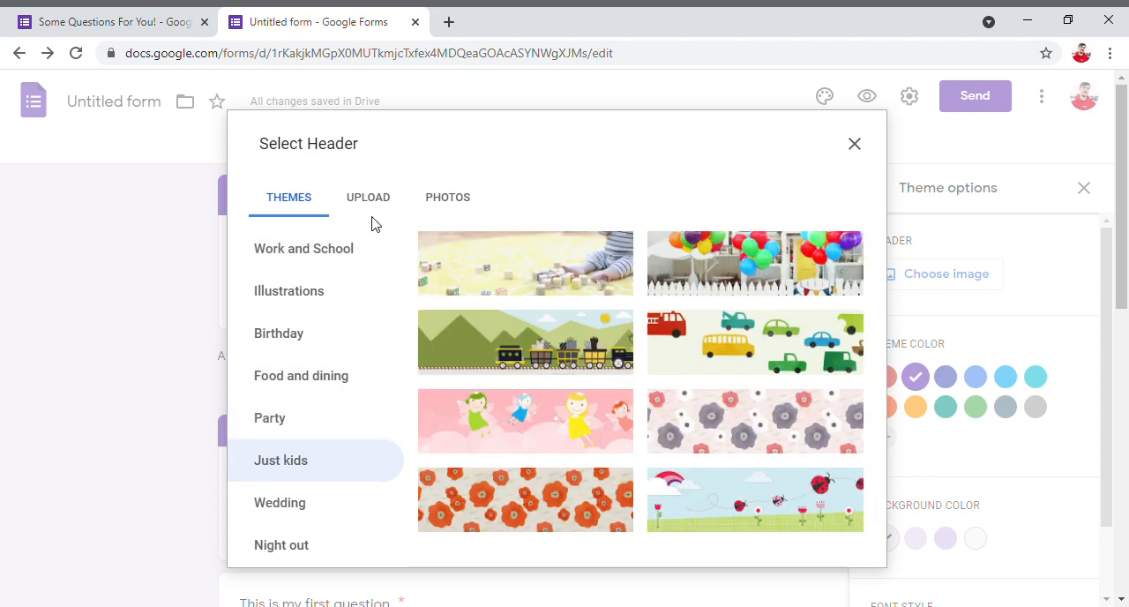
{"action": "left_click", "coordinate": [371, 201]}
{"action": "left_click", "coordinate": [438, 199]}
{"action": "left_click", "coordinate": [854, 144]}
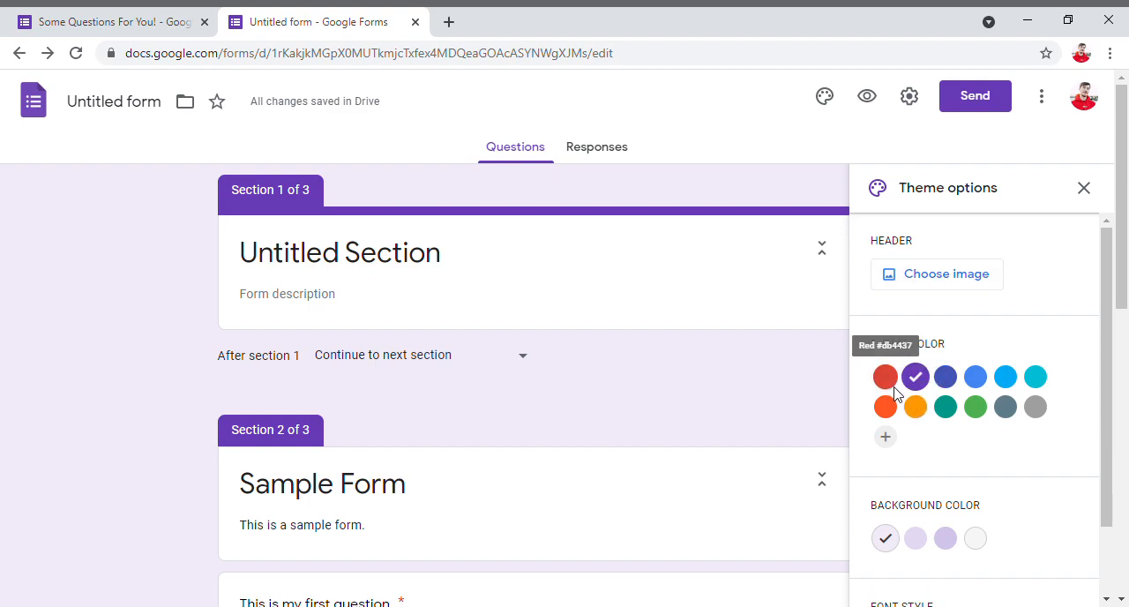
- Try several preset theme colours on the form, including red, cyan and teal
{"action": "left_click", "coordinate": [893, 386]}
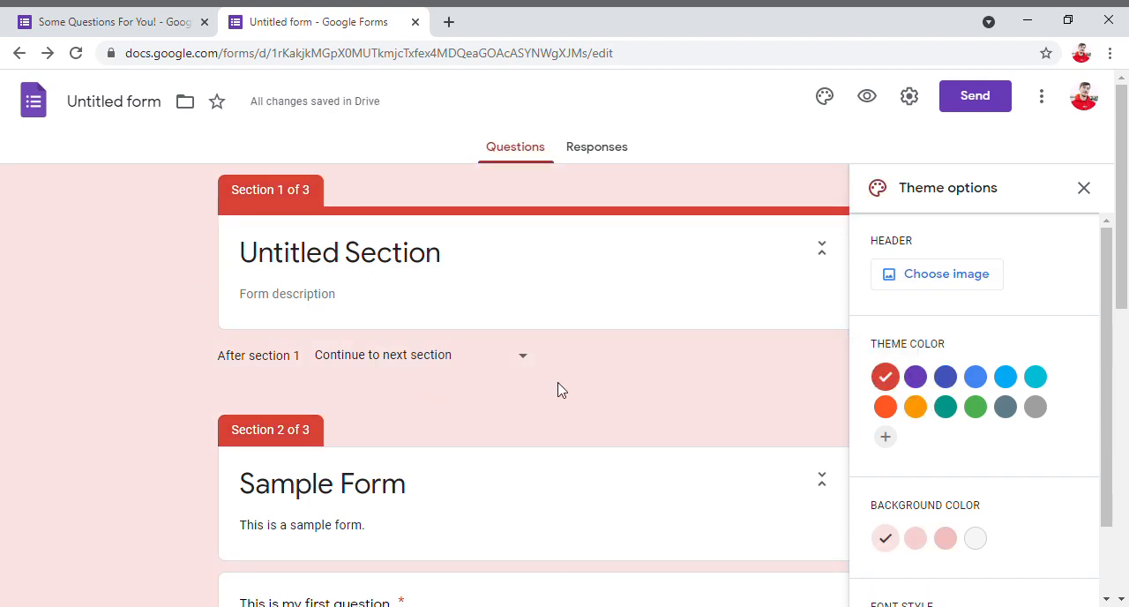
{"action": "left_click", "coordinate": [922, 379]}
{"action": "left_click", "coordinate": [975, 379]}
{"action": "left_click", "coordinate": [1005, 379]}
{"action": "left_click", "coordinate": [1040, 376]}
{"action": "left_click", "coordinate": [1008, 408]}
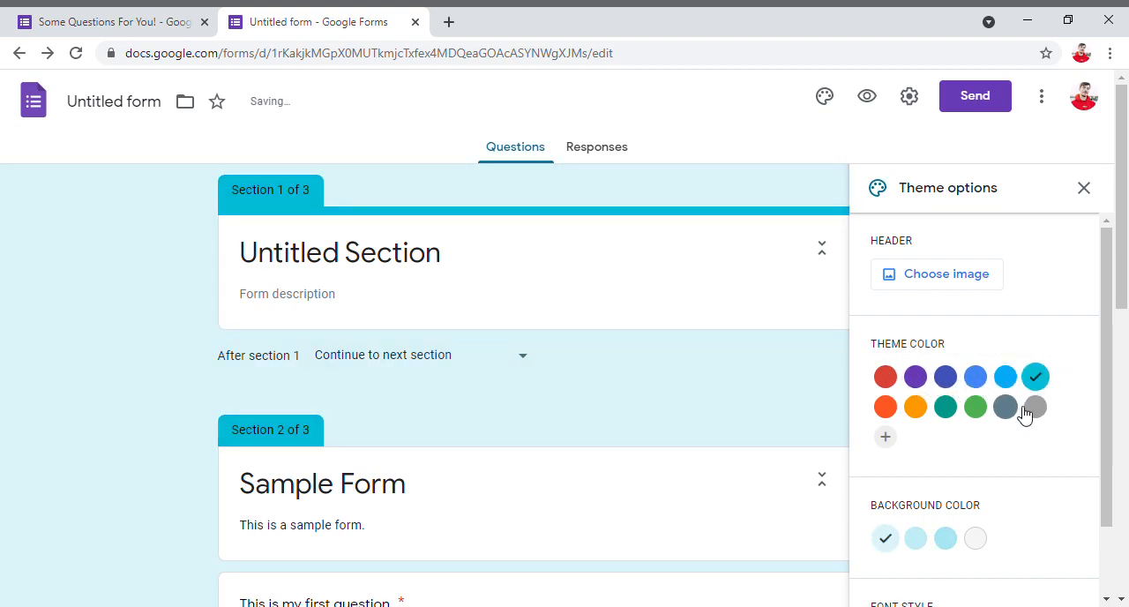
{"action": "left_click", "coordinate": [977, 409]}
{"action": "left_click", "coordinate": [942, 411]}
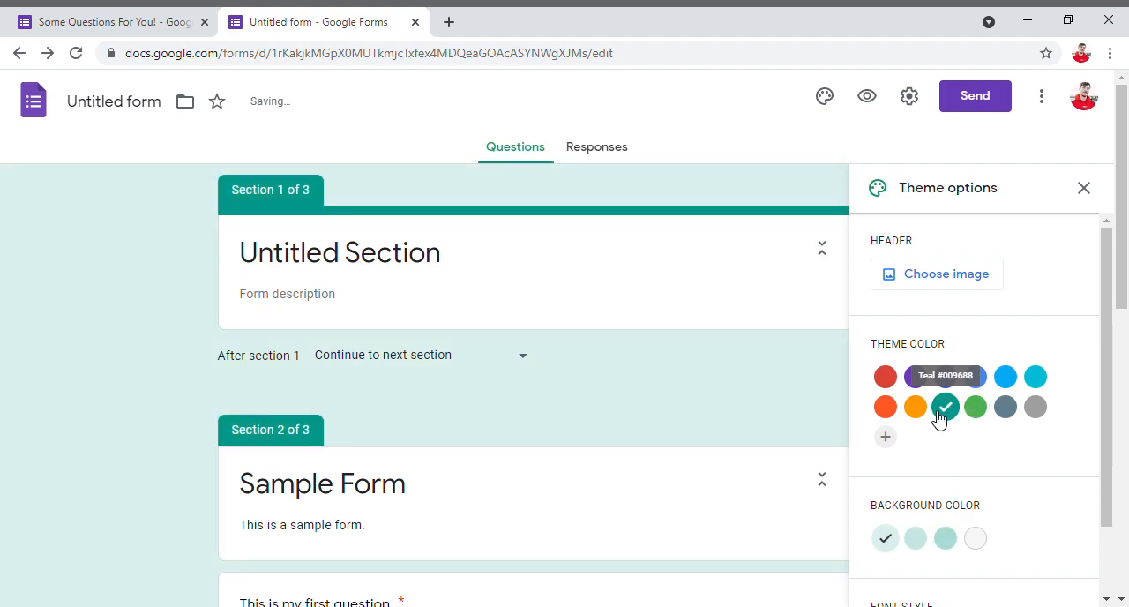
- Add the custom theme colour #984f4f and apply it to the form
{"action": "left_click", "coordinate": [885, 437]}
{"action": "mouse_move", "coordinate": [899, 444]}
{"action": "left_mouse_down"}
{"action": "mouse_move", "coordinate": [955, 444]}
{"action": "mouse_move", "coordinate": [990, 428]}
{"action": "mouse_move", "coordinate": [933, 424]}
{"action": "mouse_move", "coordinate": [942, 408]}
{"action": "mouse_move", "coordinate": [1016, 413]}
{"action": "mouse_move", "coordinate": [964, 430]}
{"action": "mouse_move", "coordinate": [933, 426]}
{"action": "mouse_move", "coordinate": [992, 454]}
{"action": "mouse_move", "coordinate": [965, 420]}
{"action": "left_mouse_up"}
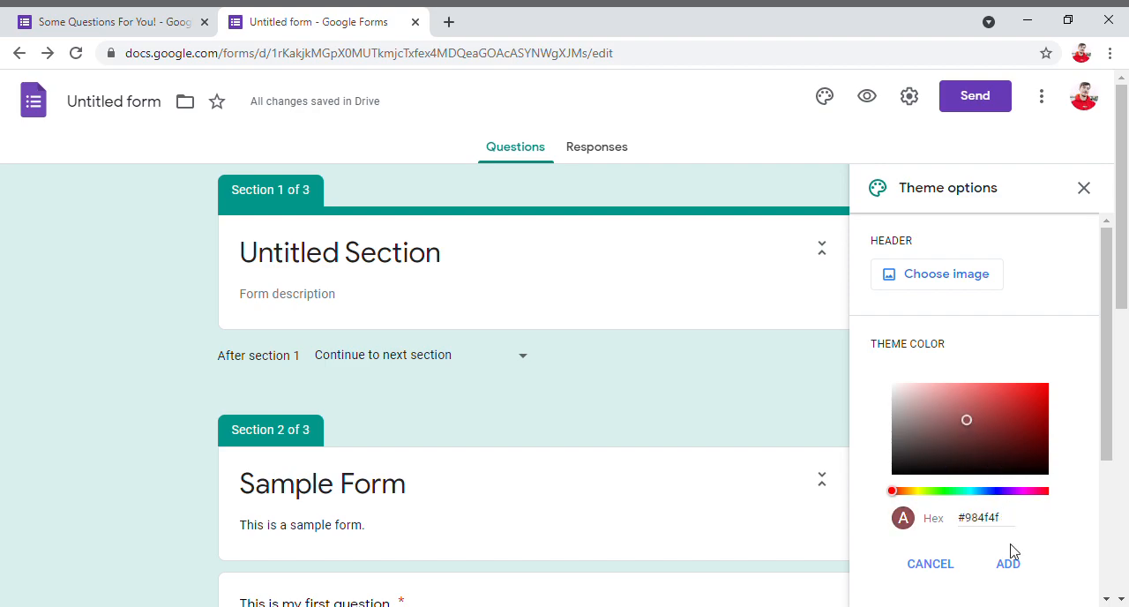
{"action": "left_click", "coordinate": [1008, 565]}
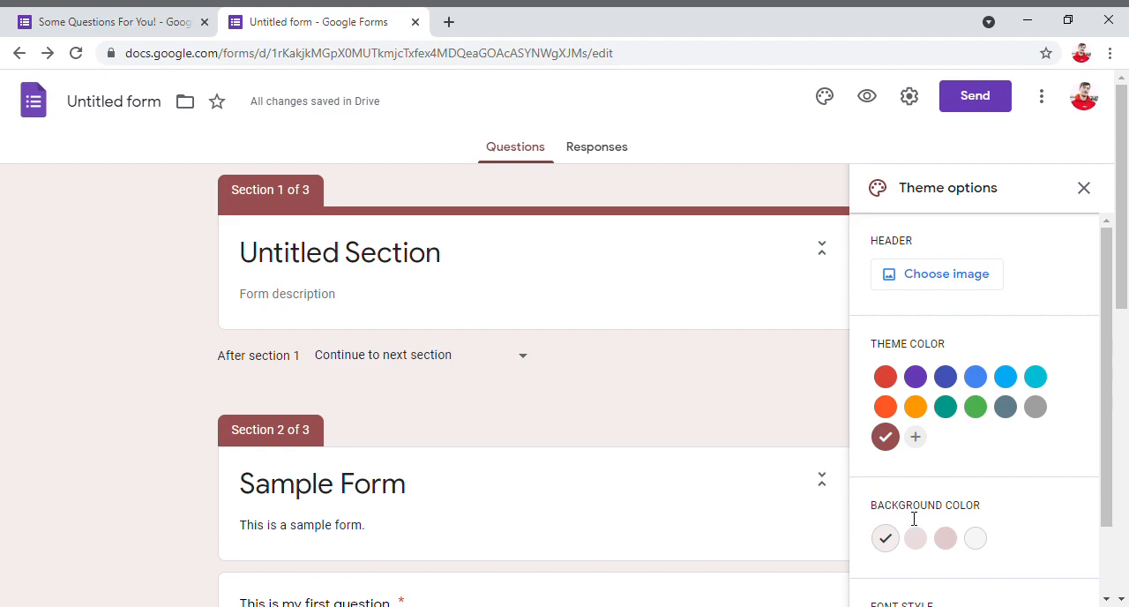
- Try the available background shades for the form and settle on the light grey one
{"action": "scroll", "coordinate": [914, 518], "scroll_direction": "down", "scroll_amount": 1}
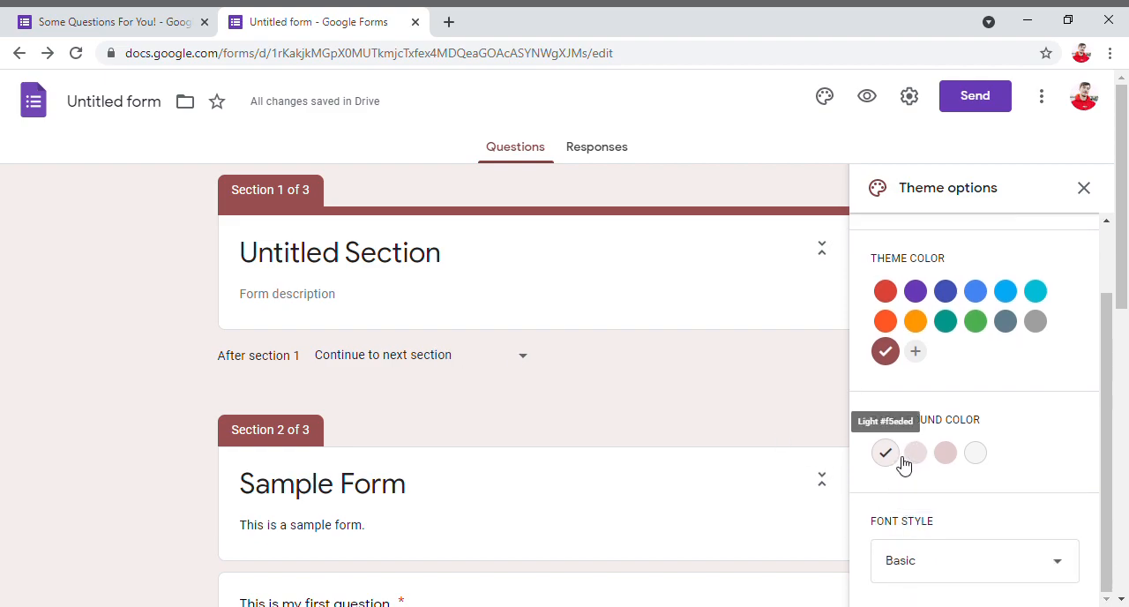
{"action": "left_click", "coordinate": [976, 452]}
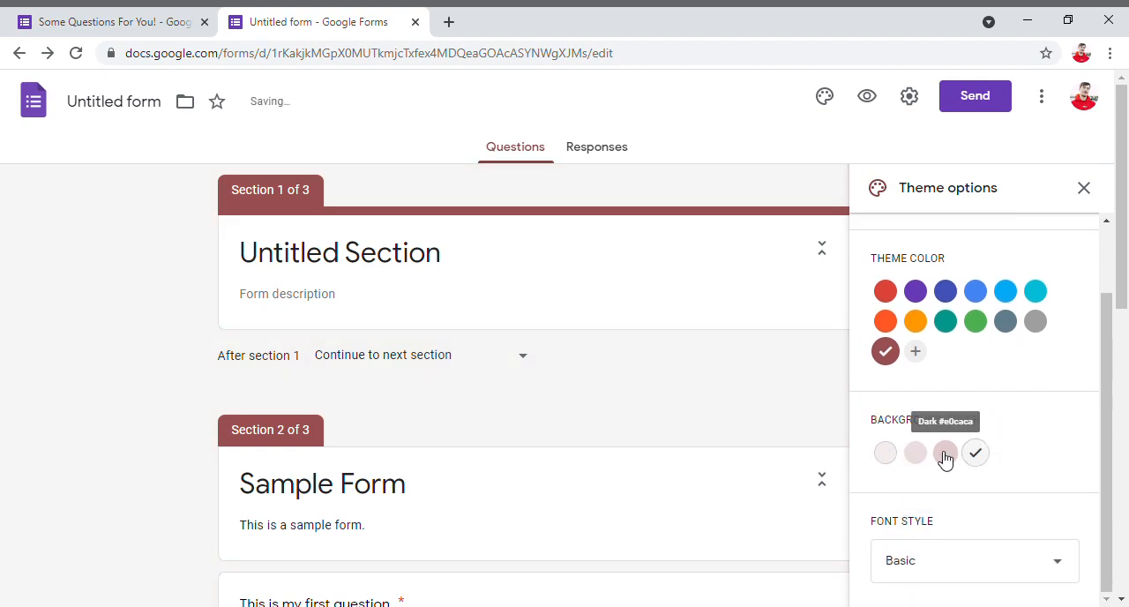
{"action": "left_click", "coordinate": [885, 454]}
{"action": "left_click", "coordinate": [915, 454]}
{"action": "left_click", "coordinate": [945, 455]}
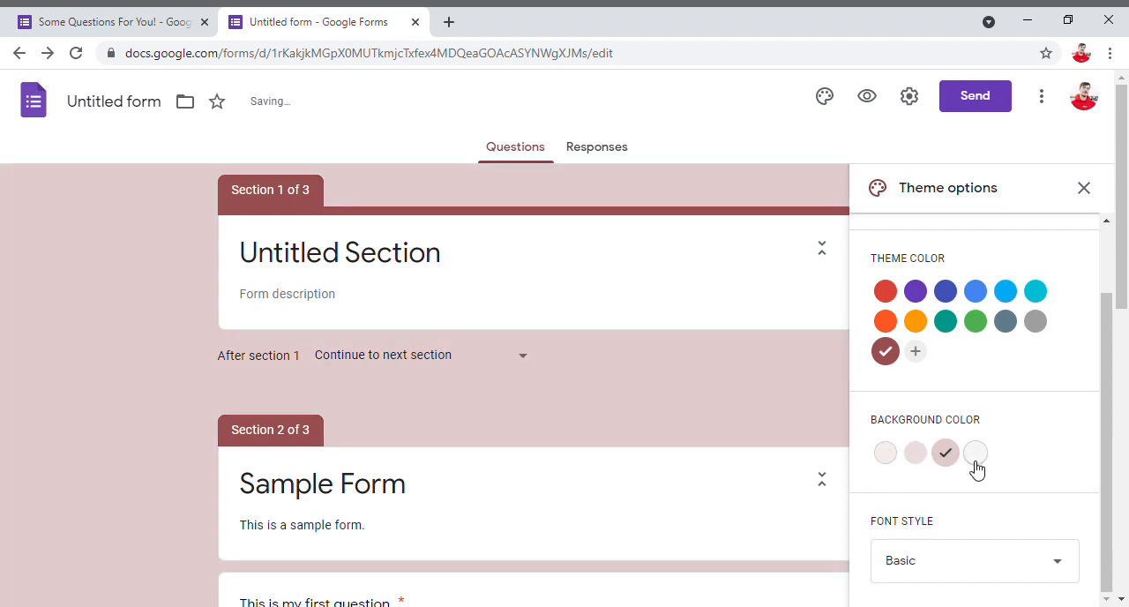
{"action": "left_click", "coordinate": [974, 459]}
- Set the form's font style to Decorative and check it on the Sample Form title and questions
{"action": "scroll", "coordinate": [942, 475], "scroll_direction": "down", "scroll_amount": 1}
{"action": "scroll", "coordinate": [941, 476], "scroll_direction": "down", "scroll_amount": 3}
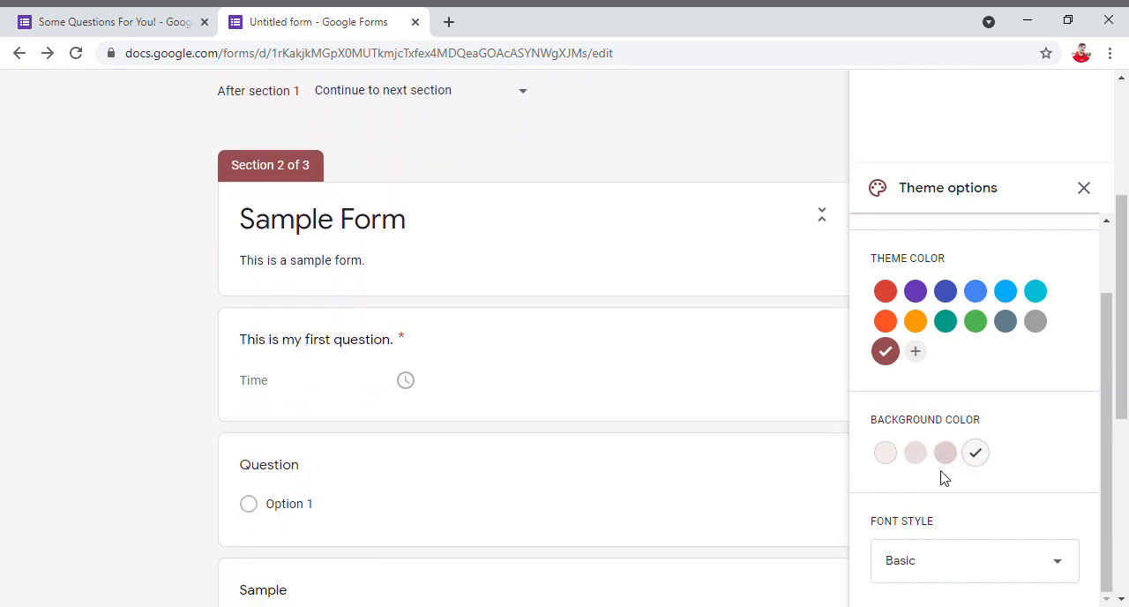
{"action": "left_click", "coordinate": [925, 572]}
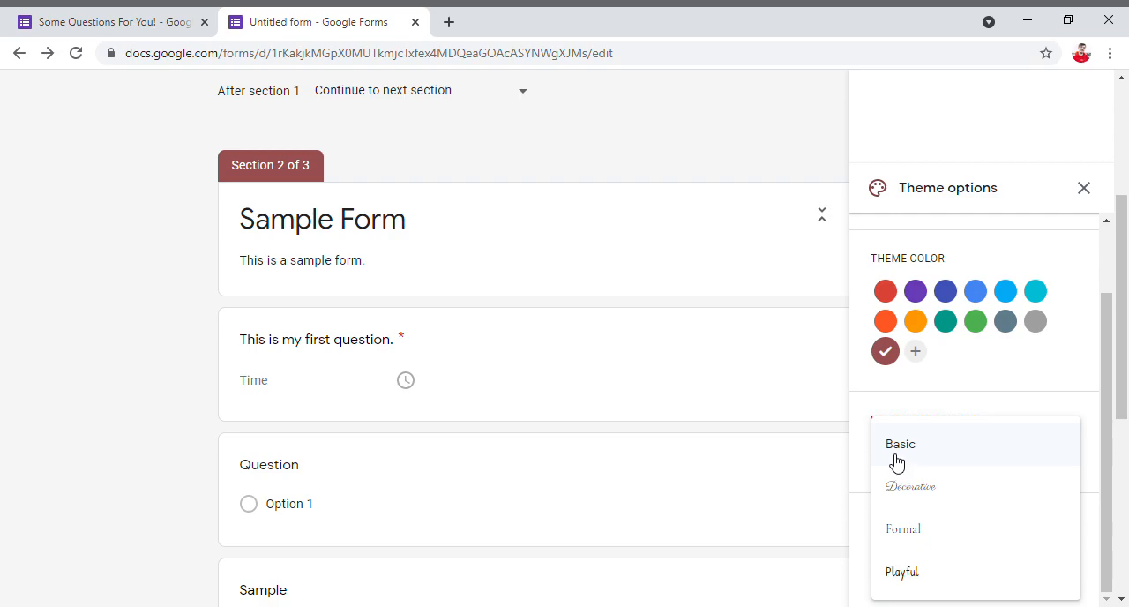
{"action": "left_click", "coordinate": [897, 459]}
{"action": "left_click", "coordinate": [937, 562]}
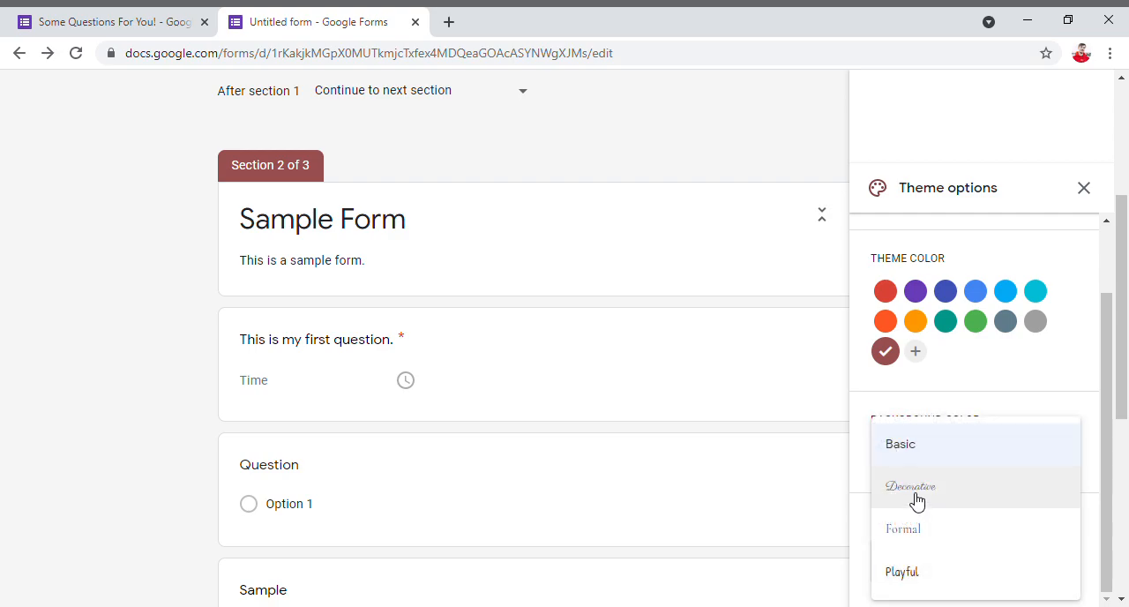
{"action": "left_click", "coordinate": [917, 500]}
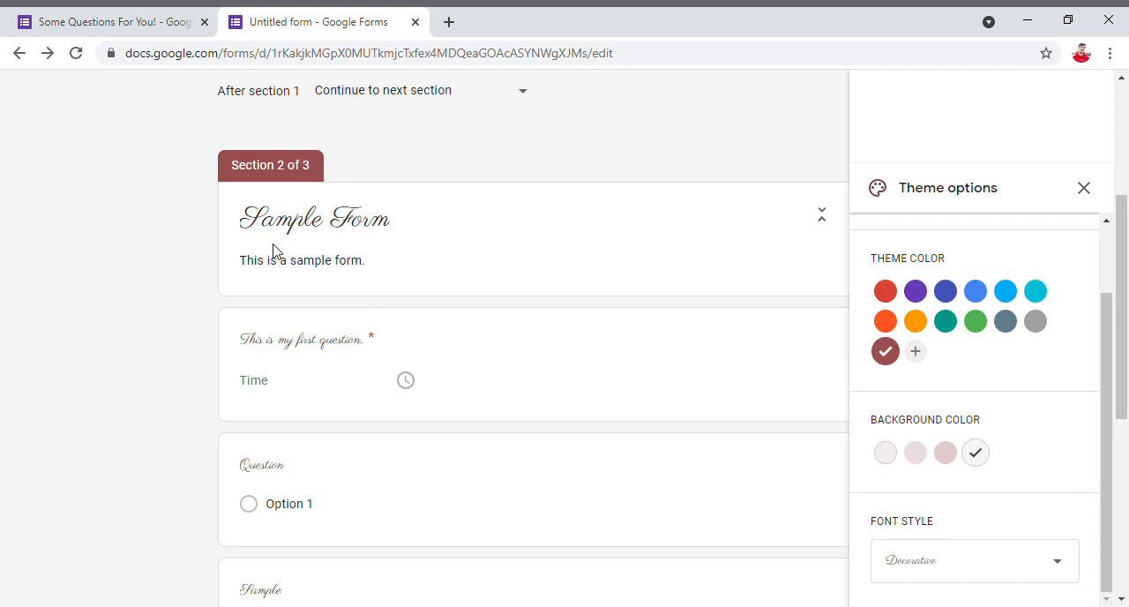
{"action": "left_click_drag", "start_coordinate": [255, 232], "coordinate": [392, 243]}
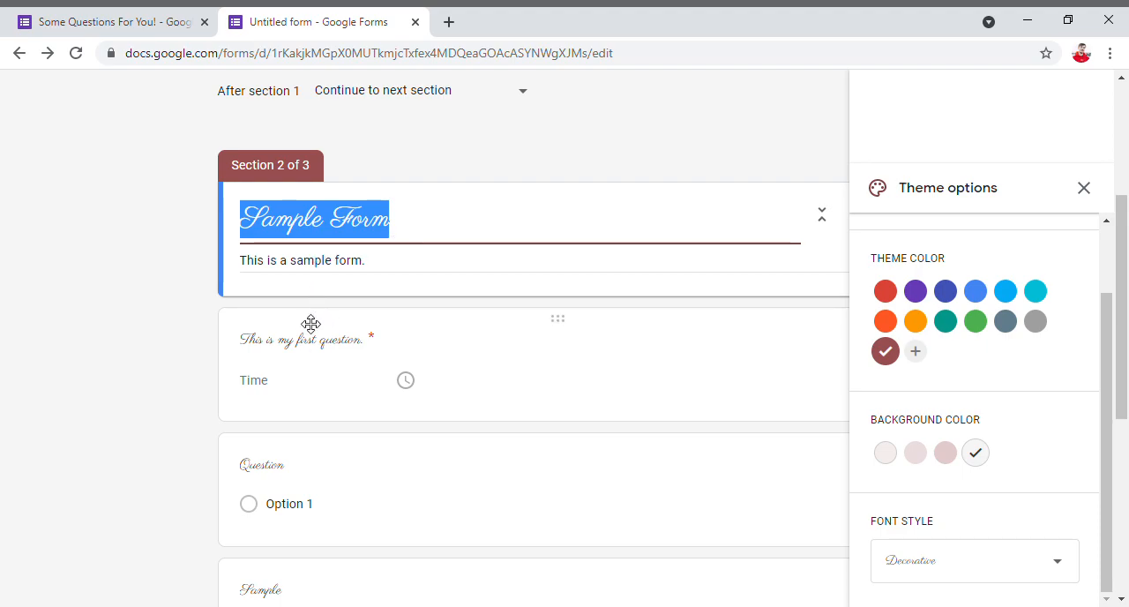
{"action": "scroll", "coordinate": [385, 431], "scroll_direction": "down", "scroll_amount": 3}
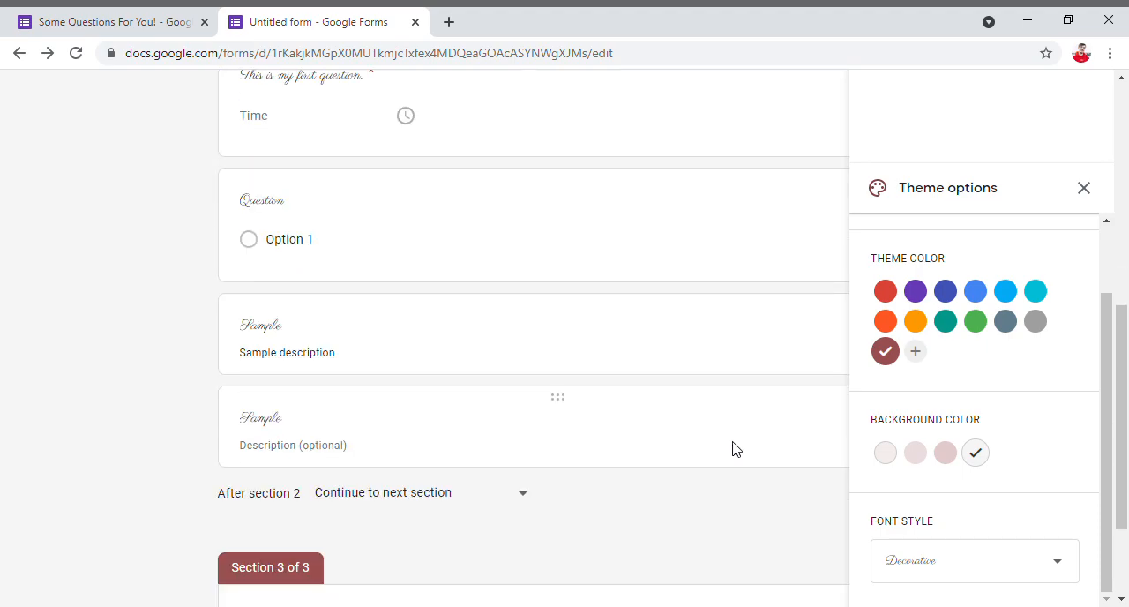
- Switch the font style to Formal and check it on the Sample Form title
{"action": "left_click", "coordinate": [945, 564]}
{"action": "left_click", "coordinate": [924, 533]}
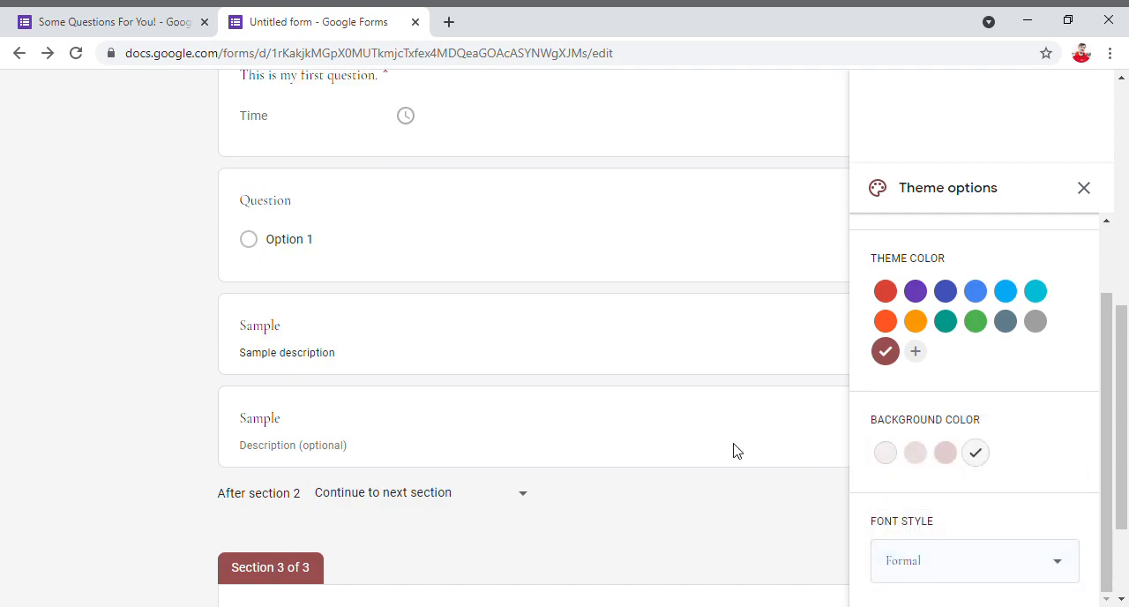
{"action": "scroll", "coordinate": [426, 328], "scroll_direction": "up", "scroll_amount": 3}
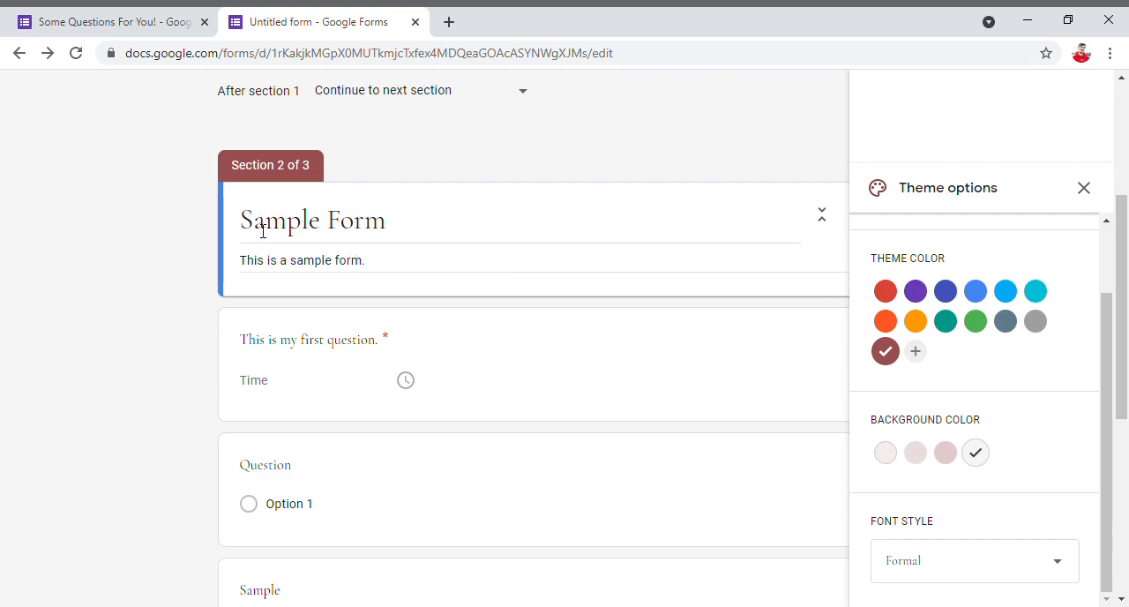
{"action": "double_click", "coordinate": [384, 231]}
- Set the font style to Playful and check the lettering of the Sample Form title and questions
{"action": "left_click", "coordinate": [947, 561]}
{"action": "left_click", "coordinate": [948, 584]}
{"action": "scroll", "coordinate": [361, 307], "scroll_direction": "down", "scroll_amount": 5}
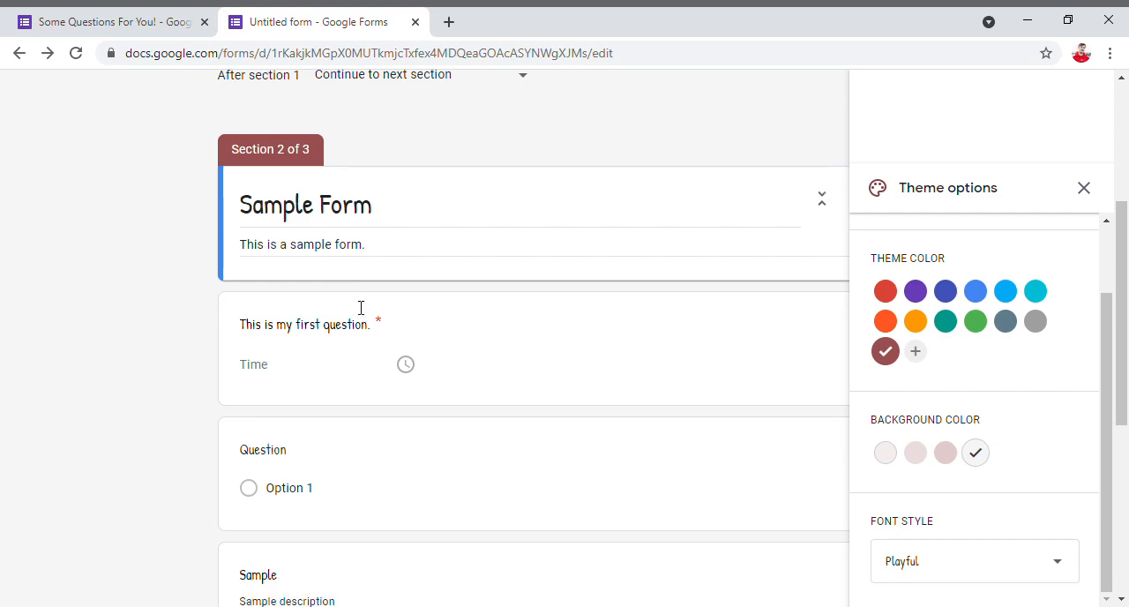
{"action": "scroll", "coordinate": [353, 307], "scroll_direction": "up", "scroll_amount": 4}
{"action": "scroll", "coordinate": [344, 304], "scroll_direction": "up", "scroll_amount": 1}
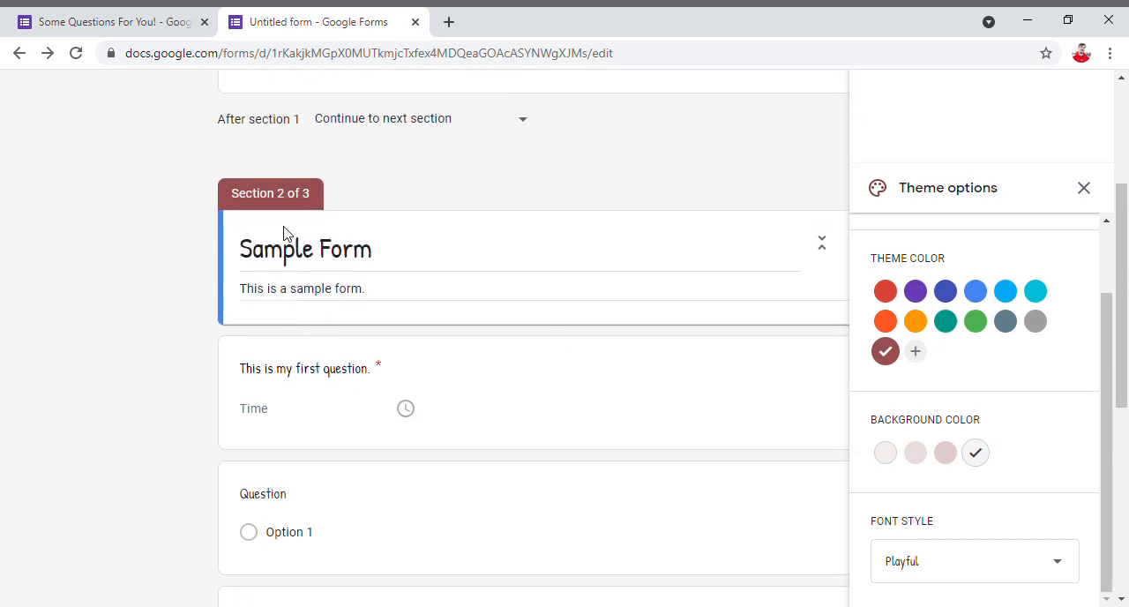
{"action": "left_click_drag", "start_coordinate": [242, 258], "coordinate": [371, 267]}
{"action": "left_click", "coordinate": [371, 265]}
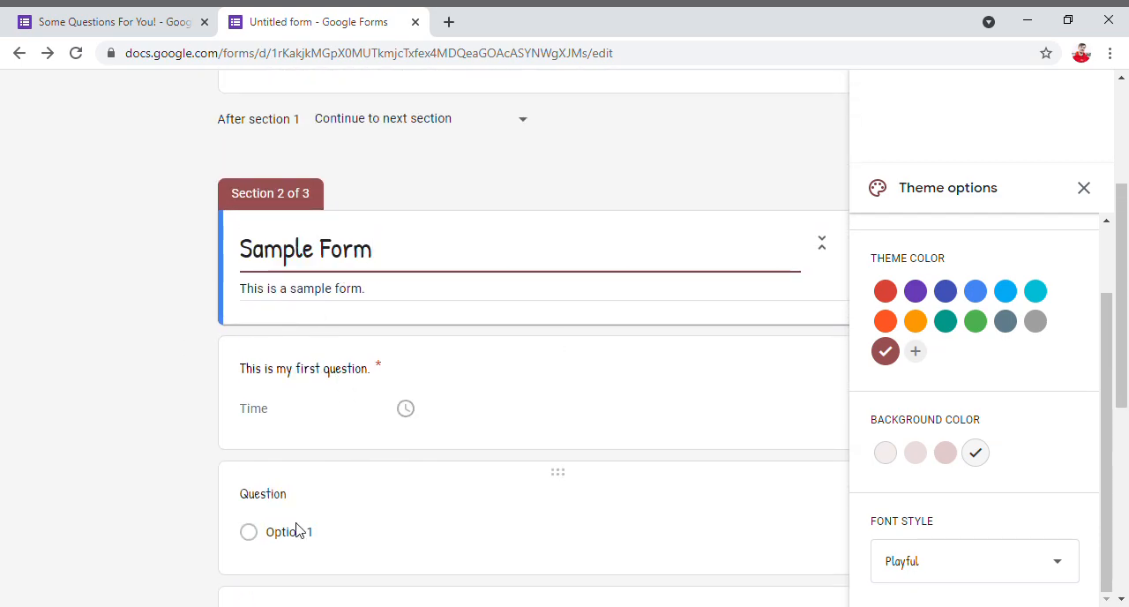
- Close the theme options and look over the form's sections in the Playful font
{"action": "scroll", "coordinate": [963, 483], "scroll_direction": "up", "scroll_amount": 1}
{"action": "scroll", "coordinate": [963, 484], "scroll_direction": "up", "scroll_amount": 1}
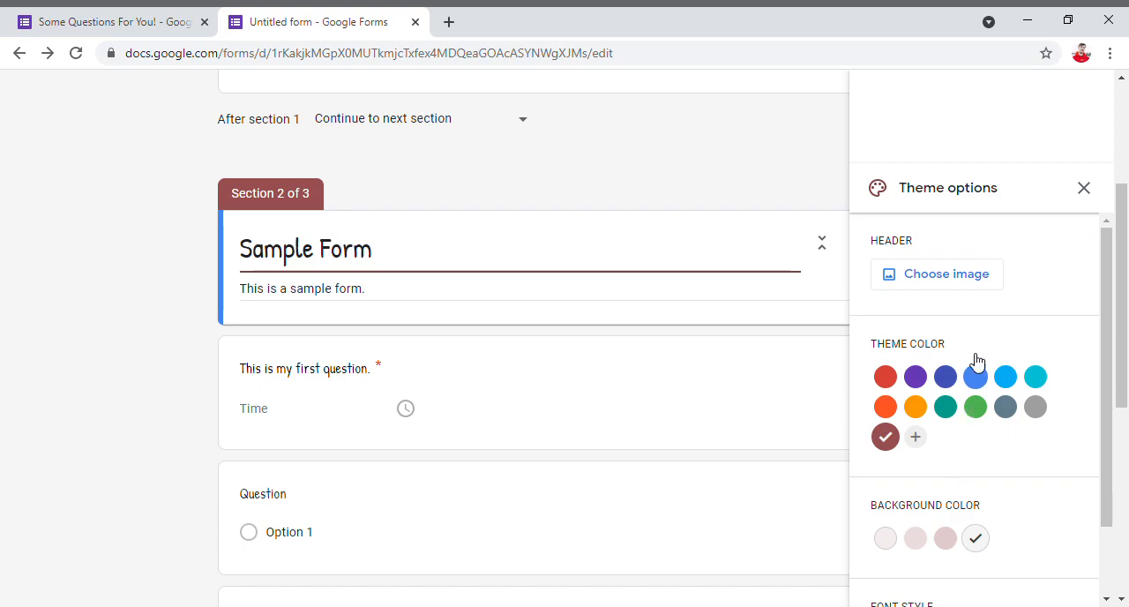
{"action": "left_click", "coordinate": [1085, 190]}
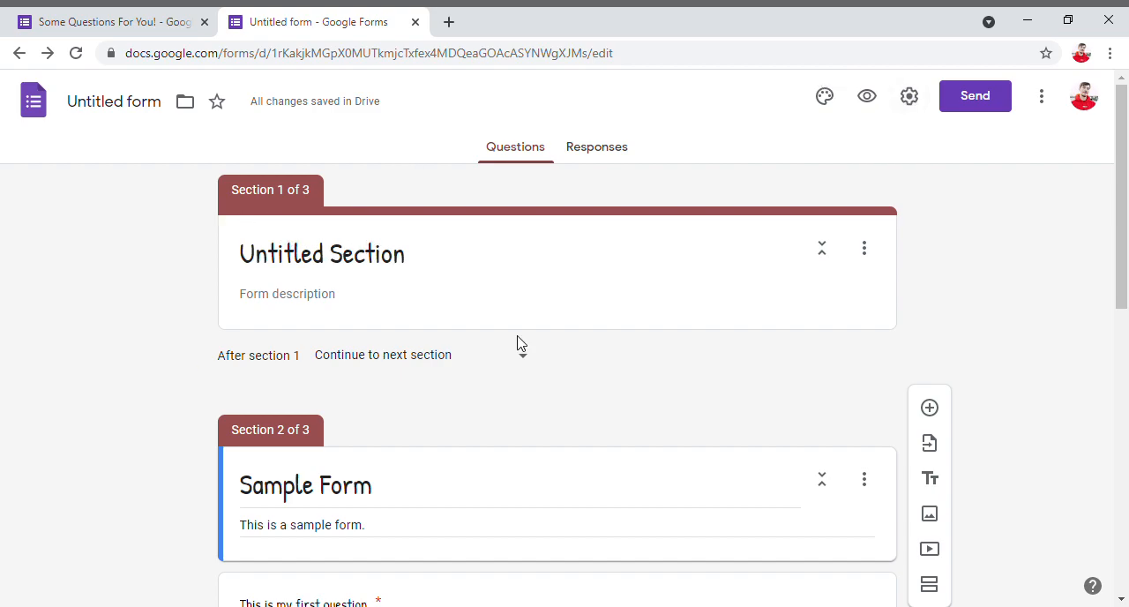
{"action": "scroll", "coordinate": [423, 438], "scroll_direction": "down", "scroll_amount": 8}
{"action": "scroll", "coordinate": [415, 409], "scroll_direction": "up", "scroll_amount": 2}
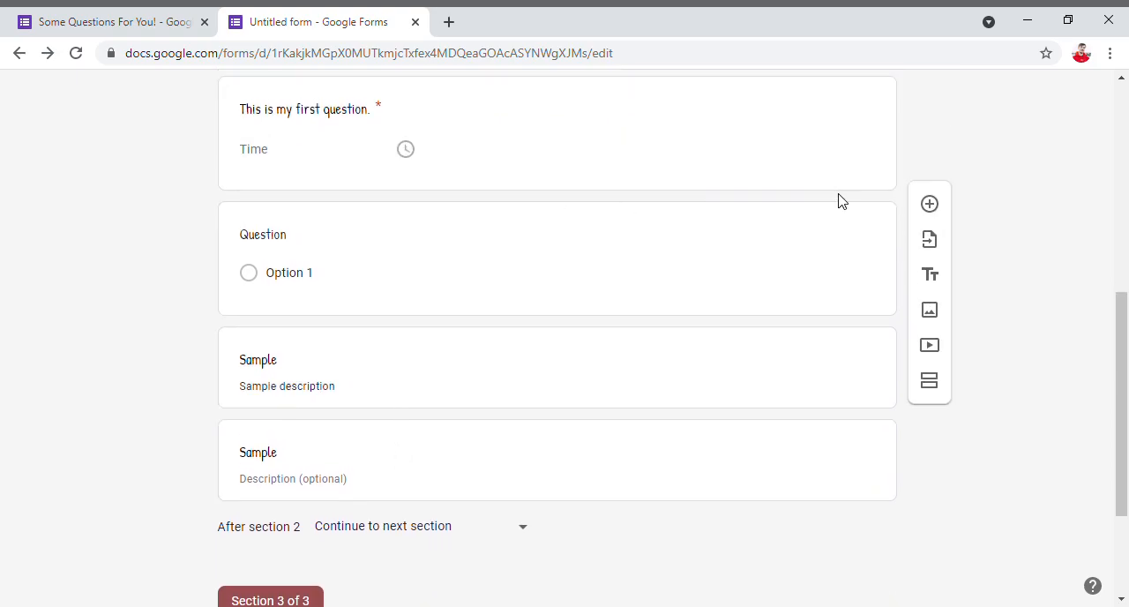
{"action": "scroll", "coordinate": [842, 204], "scroll_direction": "up", "scroll_amount": 6}
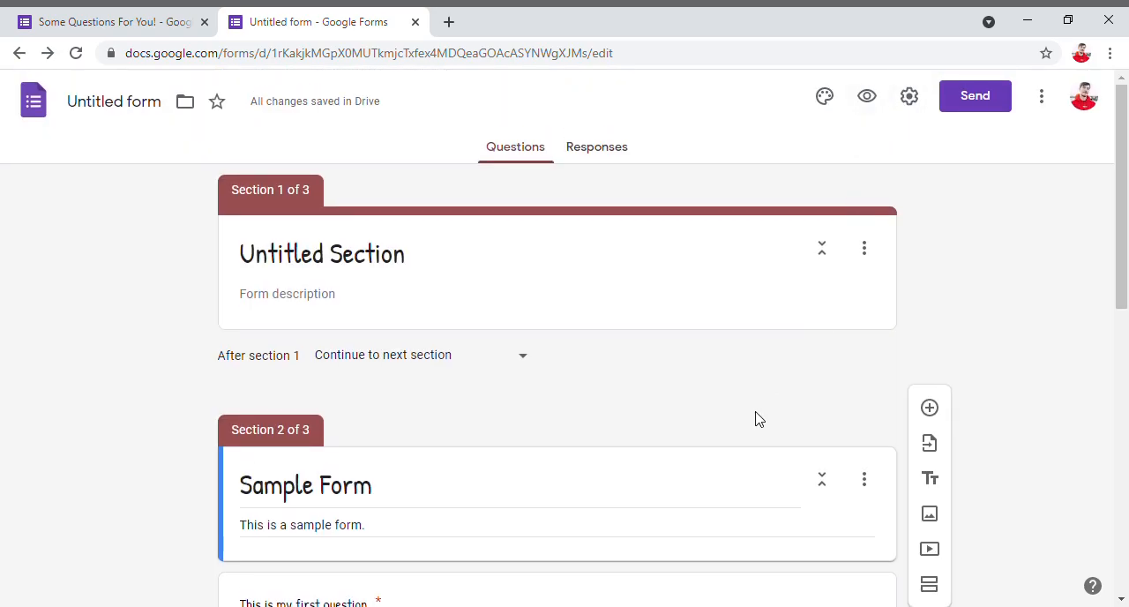
- Turn on Make this a quiz in the form settings and review the quiz options for releasing grades
{"action": "left_click", "coordinate": [909, 95]}
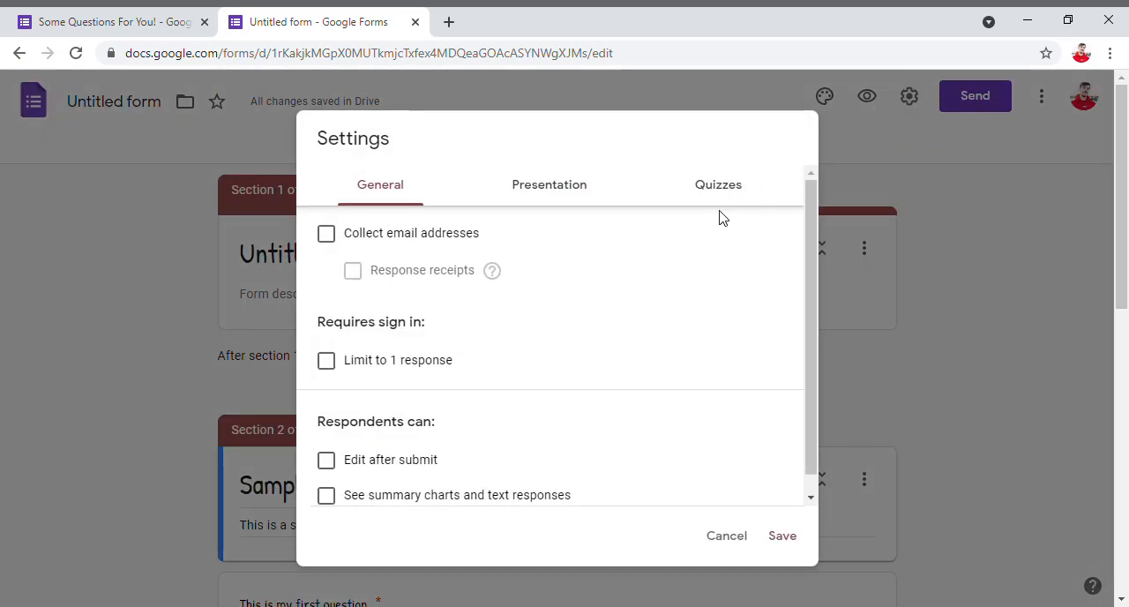
{"action": "left_click", "coordinate": [721, 187]}
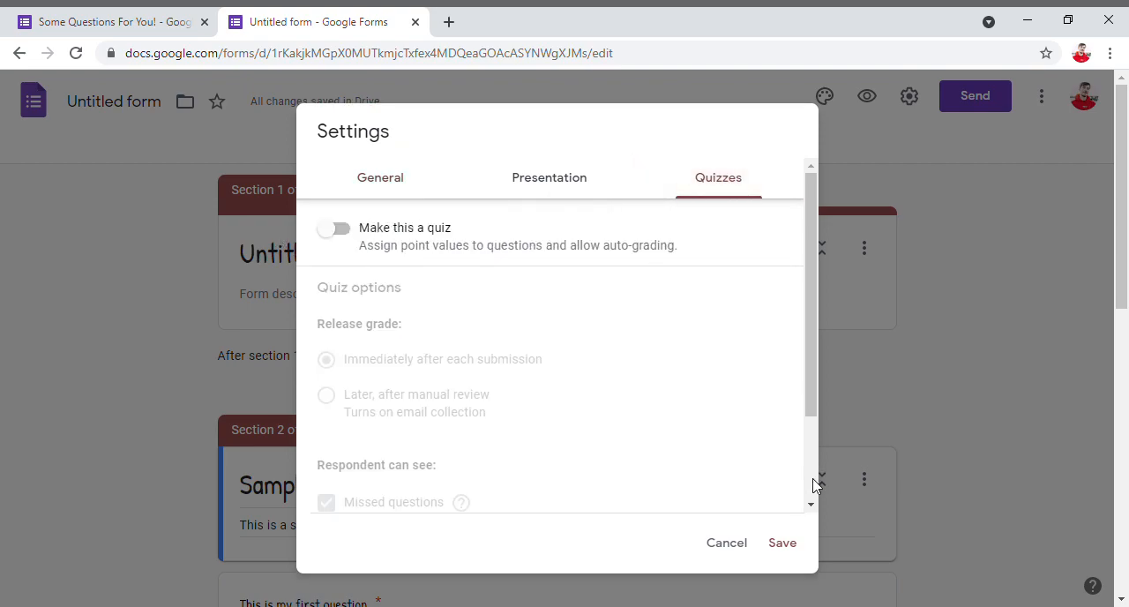
{"action": "left_click", "coordinate": [340, 231]}
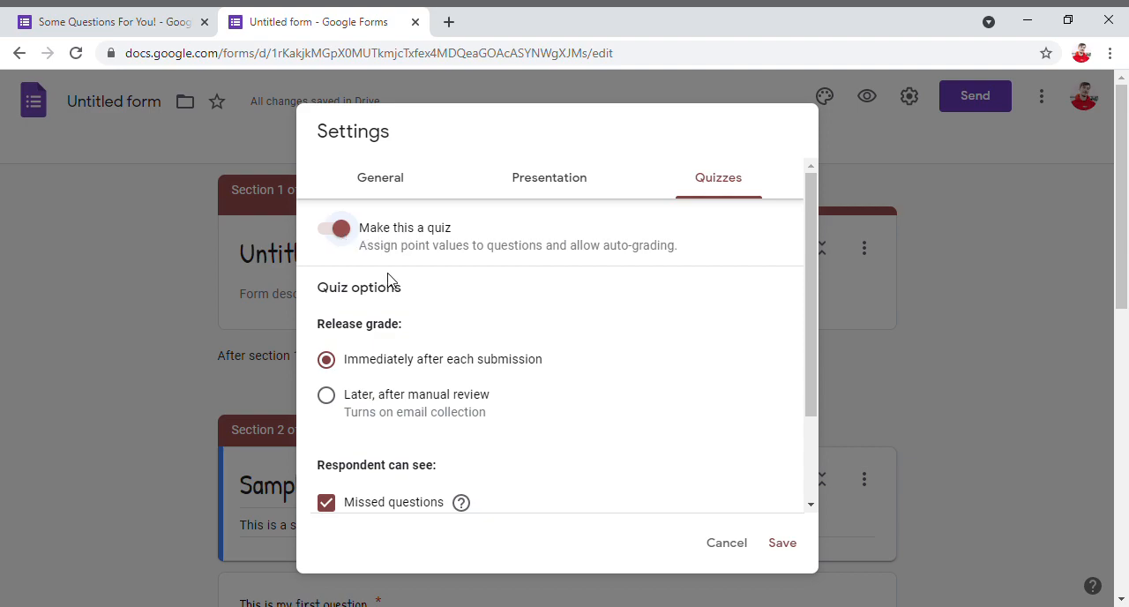
{"action": "scroll", "coordinate": [455, 408], "scroll_direction": "down", "scroll_amount": 3}
{"action": "scroll", "coordinate": [431, 400], "scroll_direction": "up", "scroll_amount": 3}
{"action": "scroll", "coordinate": [391, 368], "scroll_direction": "down", "scroll_amount": 3}
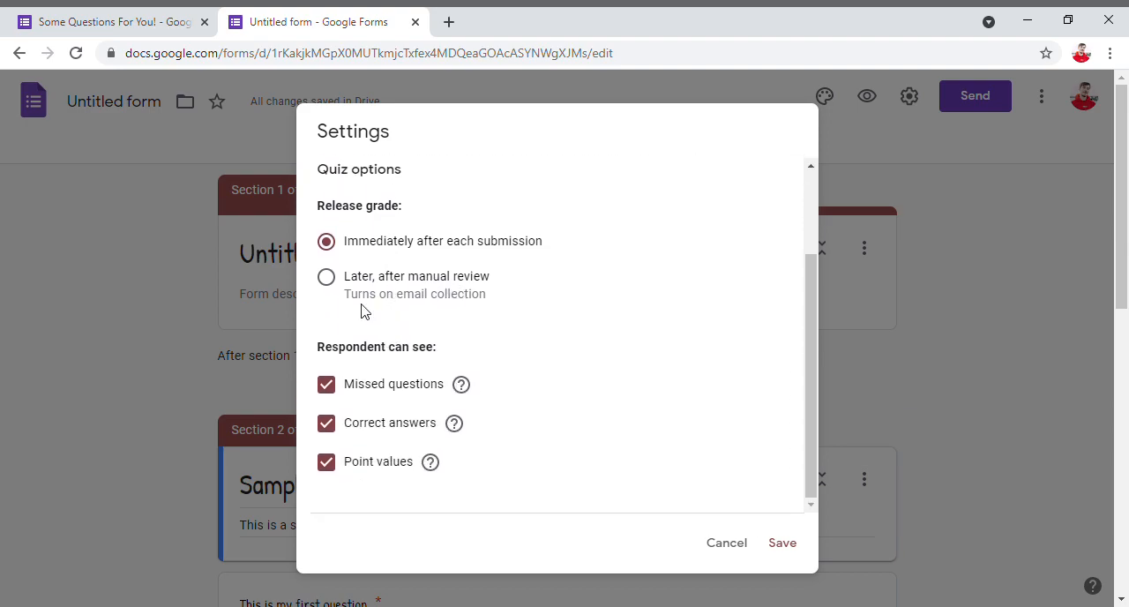
{"action": "scroll", "coordinate": [335, 283], "scroll_direction": "up", "scroll_amount": 3}
{"action": "left_click_drag", "start_coordinate": [329, 328], "coordinate": [405, 328]}
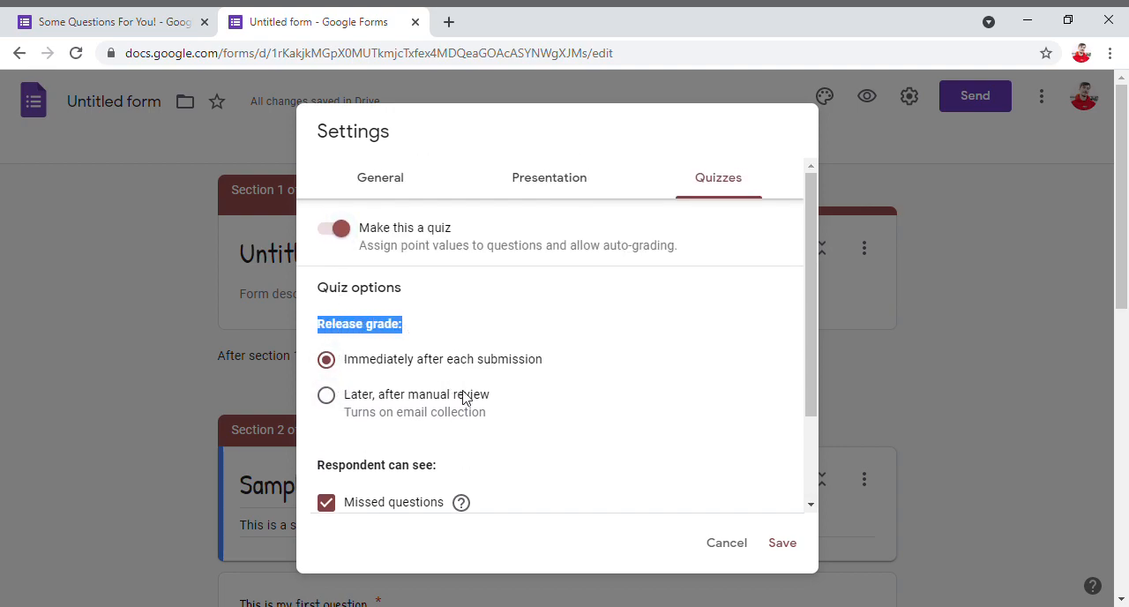
{"action": "left_click", "coordinate": [362, 441]}
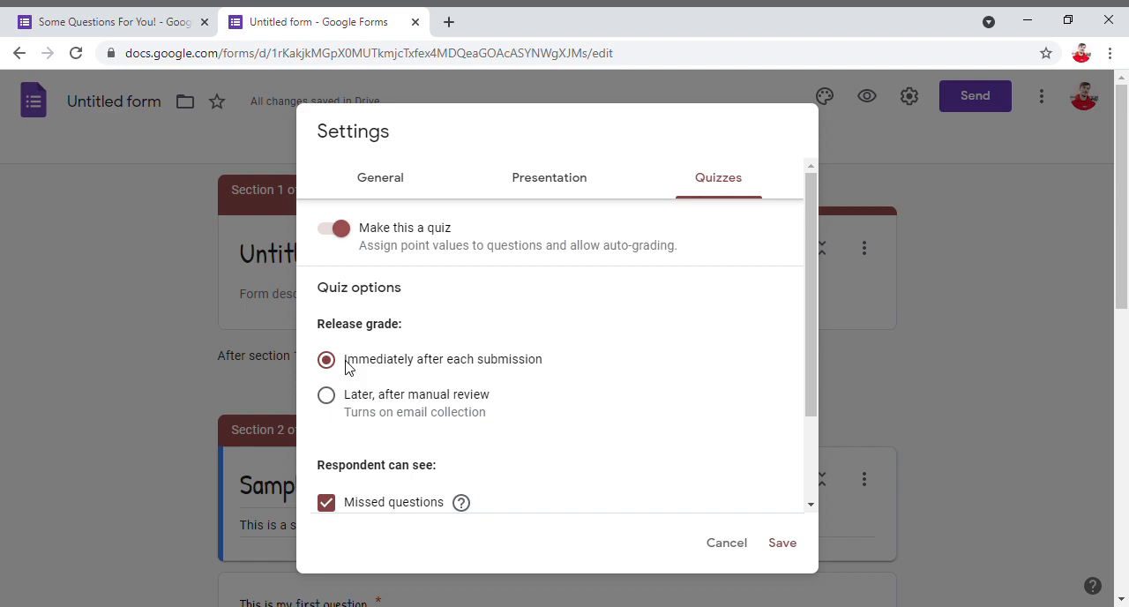
- Set the quiz grades to be released later, after manual review
{"action": "left_click", "coordinate": [366, 407]}
{"action": "left_click", "coordinate": [352, 364]}
{"action": "left_click", "coordinate": [362, 410]}
{"action": "scroll", "coordinate": [362, 413], "scroll_direction": "down", "scroll_amount": 1}
{"action": "scroll", "coordinate": [363, 413], "scroll_direction": "down", "scroll_amount": 1}
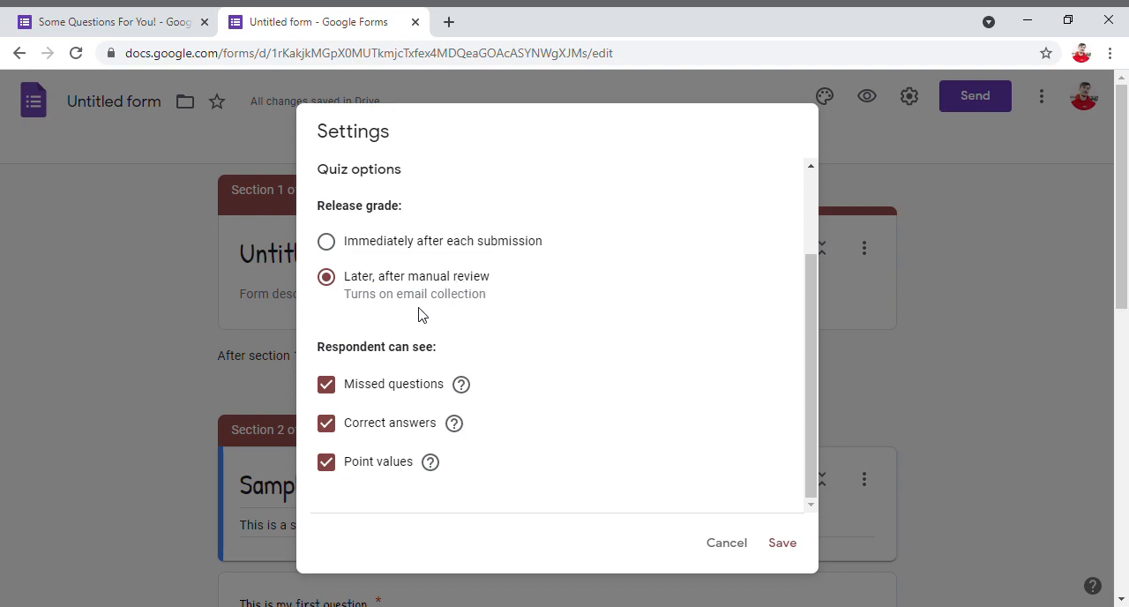
{"action": "scroll", "coordinate": [419, 315], "scroll_direction": "up", "scroll_amount": 1}
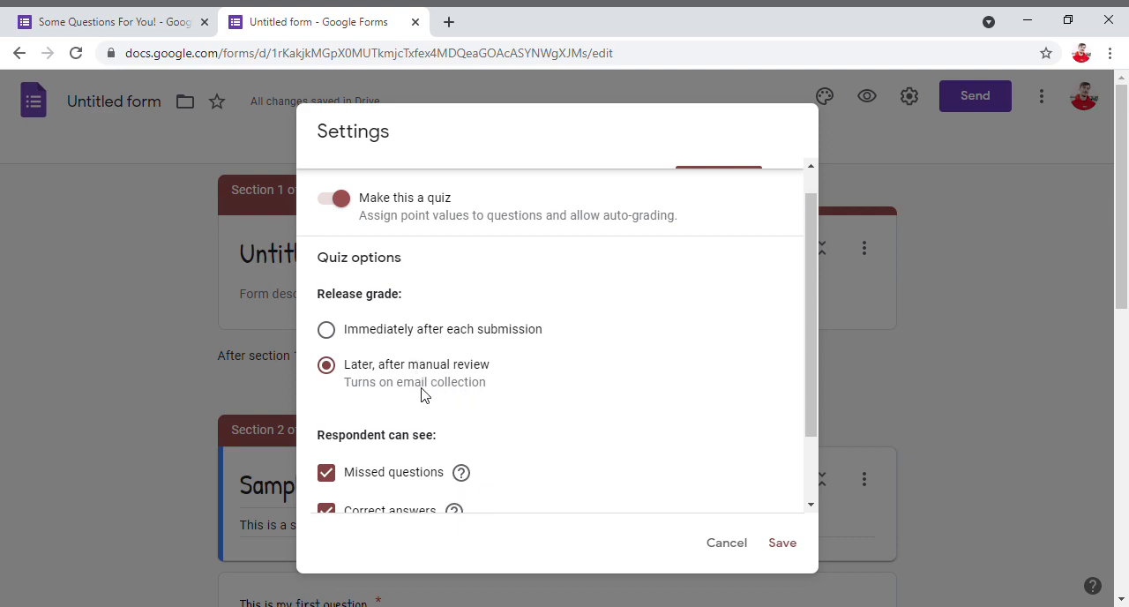
{"action": "scroll", "coordinate": [428, 393], "scroll_direction": "down", "scroll_amount": 1}
- Review what quiz respondents can see, keep Missed questions enabled, and save the quiz settings
{"action": "left_click_drag", "start_coordinate": [323, 344], "coordinate": [438, 360]}
{"action": "left_click", "coordinate": [436, 359]}
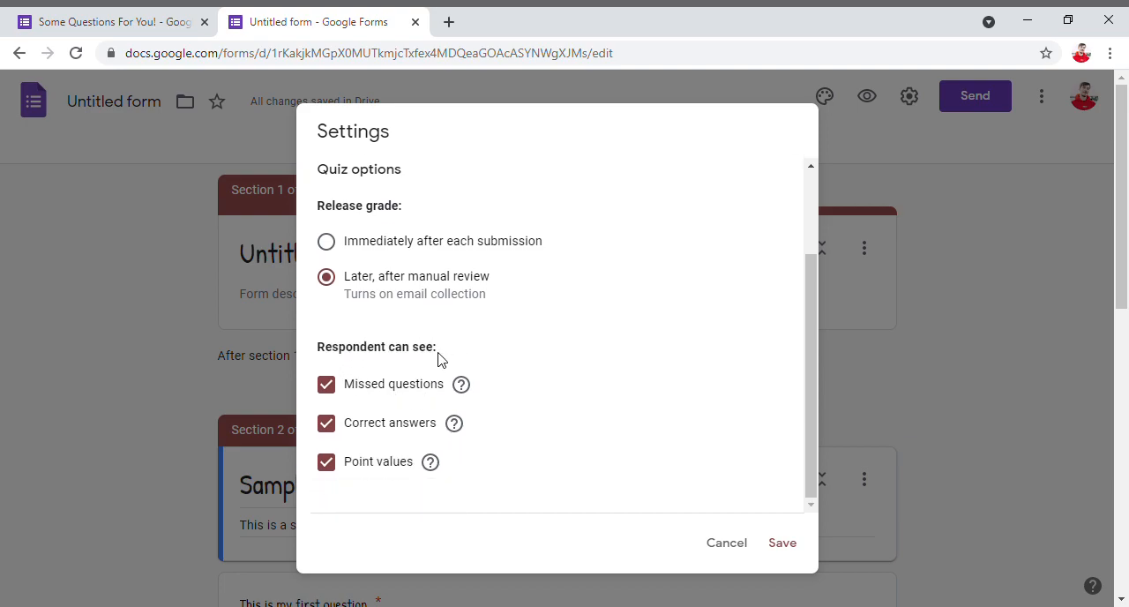
{"action": "left_click_drag", "start_coordinate": [318, 356], "coordinate": [446, 355]}
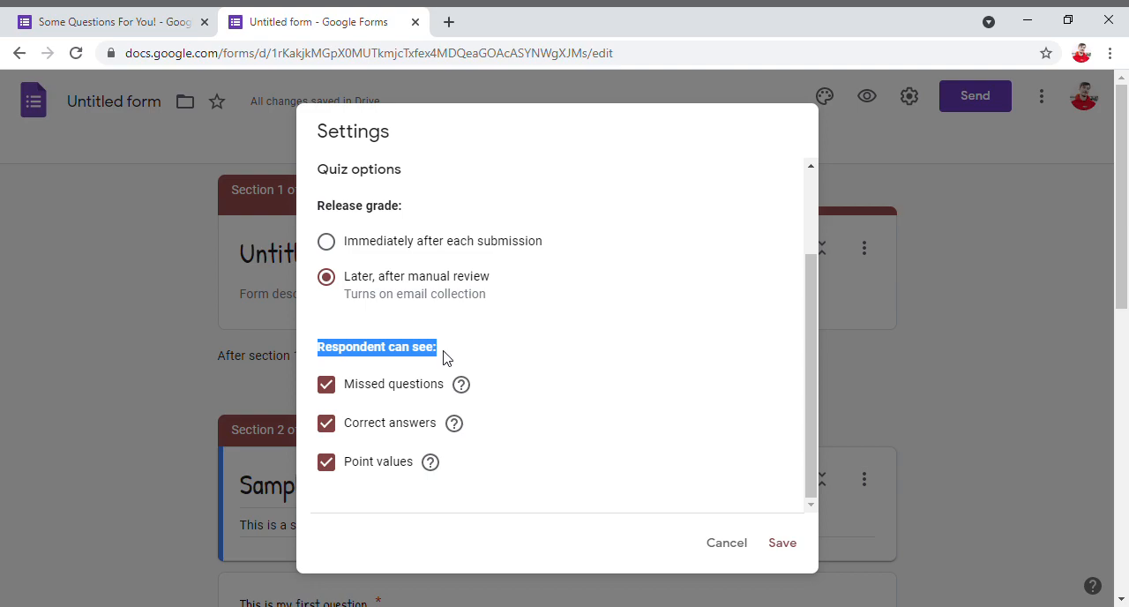
{"action": "left_click", "coordinate": [443, 356]}
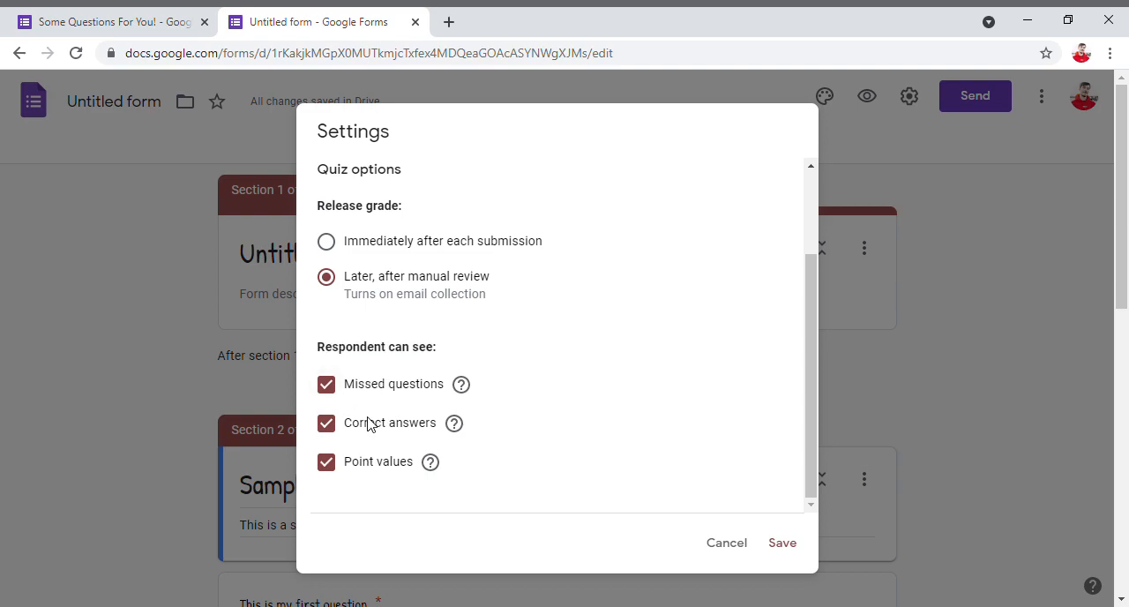
{"action": "left_click_drag", "start_coordinate": [351, 430], "coordinate": [441, 392]}
{"action": "left_click", "coordinate": [441, 390]}
{"action": "double_click", "coordinate": [441, 391]}
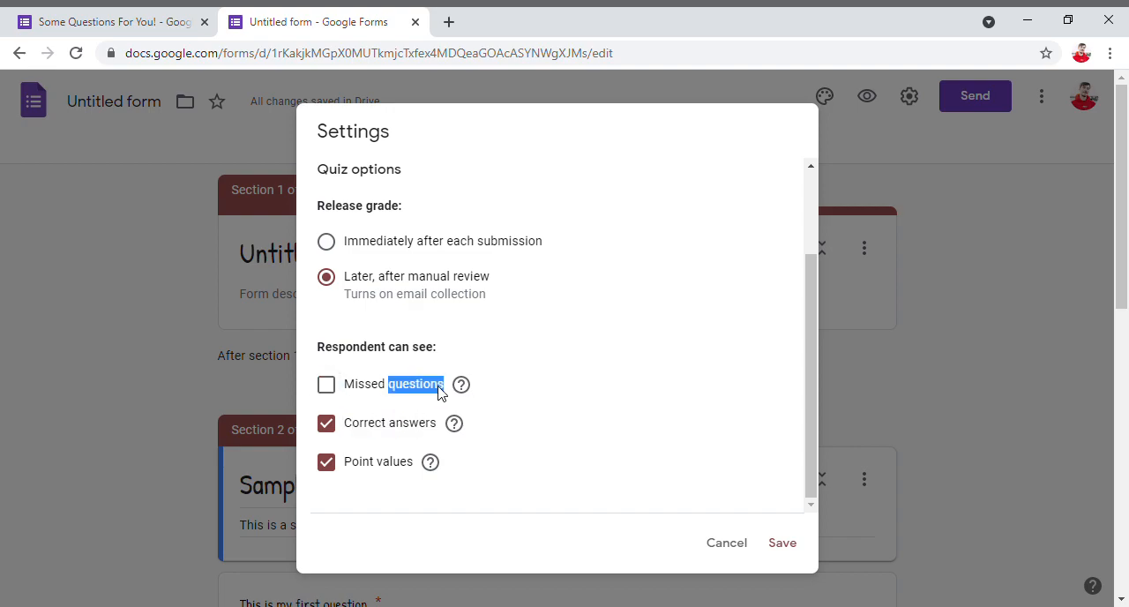
{"action": "scroll", "coordinate": [506, 441], "scroll_direction": "up", "scroll_amount": 2}
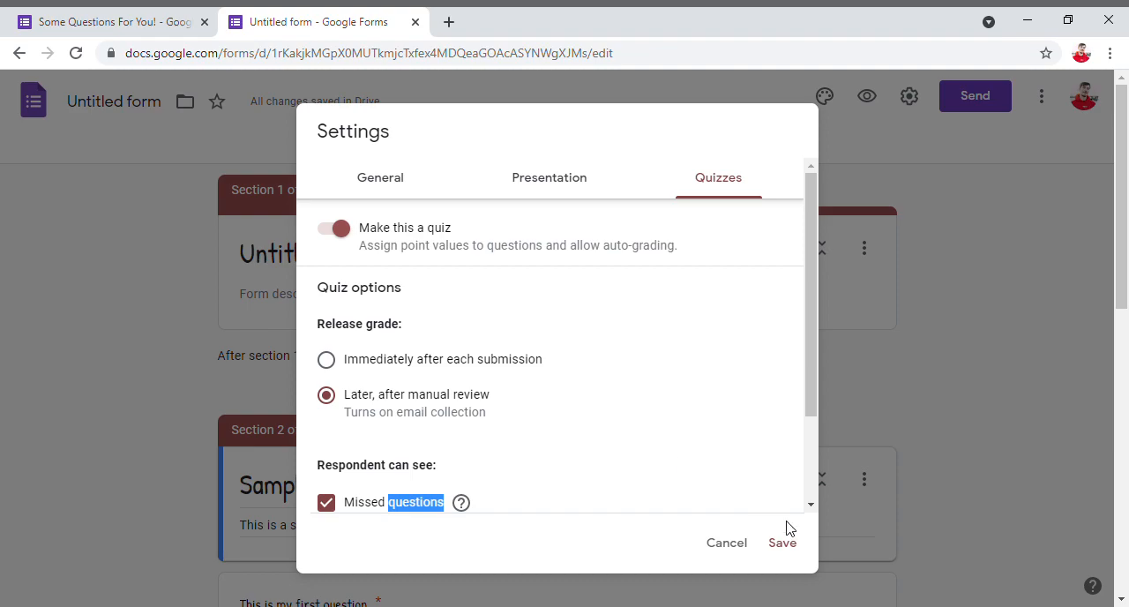
{"action": "left_click", "coordinate": [782, 542]}
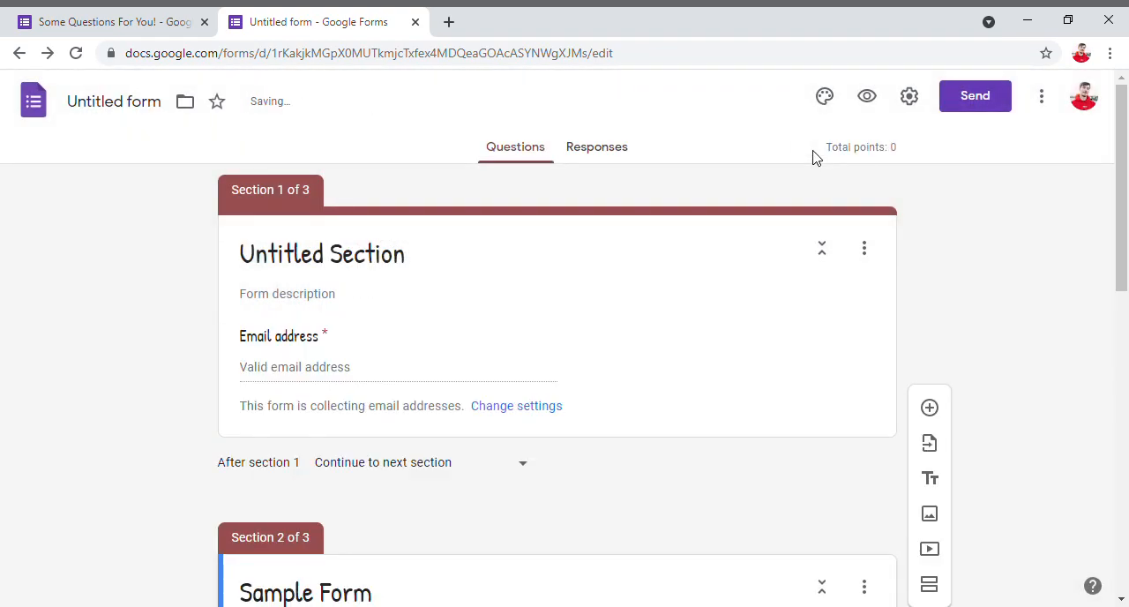
- Reopen the form settings, keep email address collection on, and enable response receipts if the respondent requests it
{"action": "left_click", "coordinate": [917, 99]}
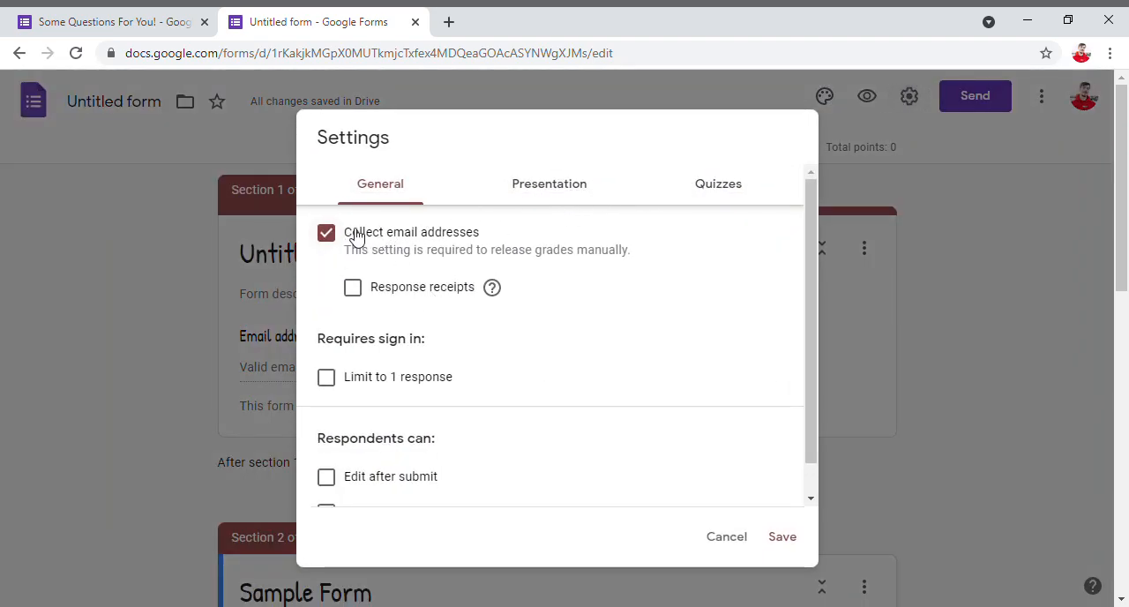
{"action": "scroll", "coordinate": [456, 336], "scroll_direction": "down", "scroll_amount": 2}
{"action": "scroll", "coordinate": [446, 332], "scroll_direction": "up", "scroll_amount": 2}
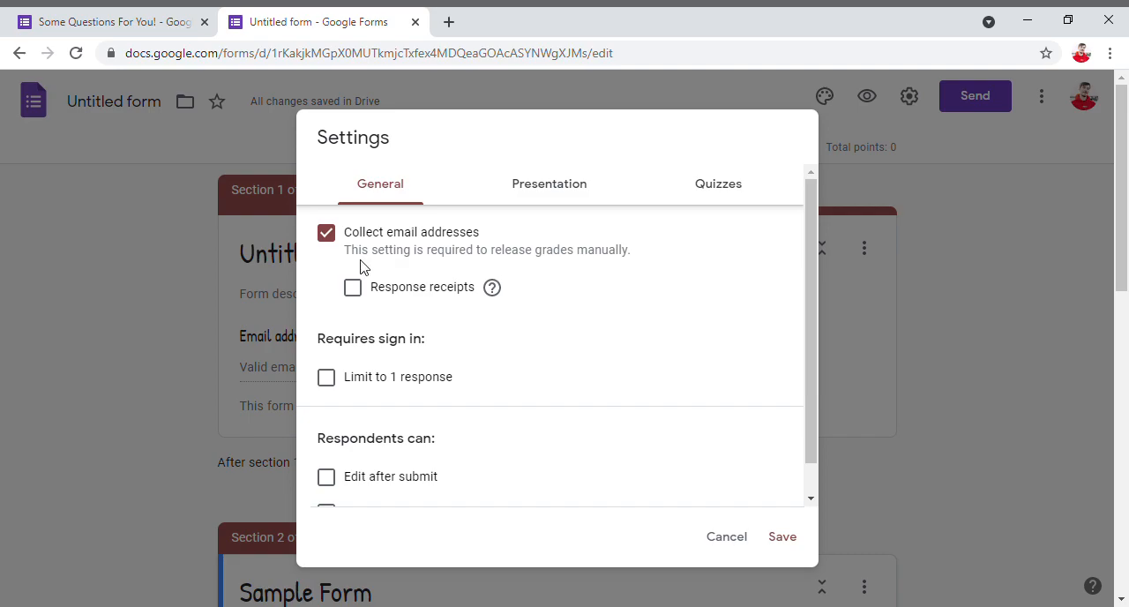
{"action": "left_click", "coordinate": [328, 233]}
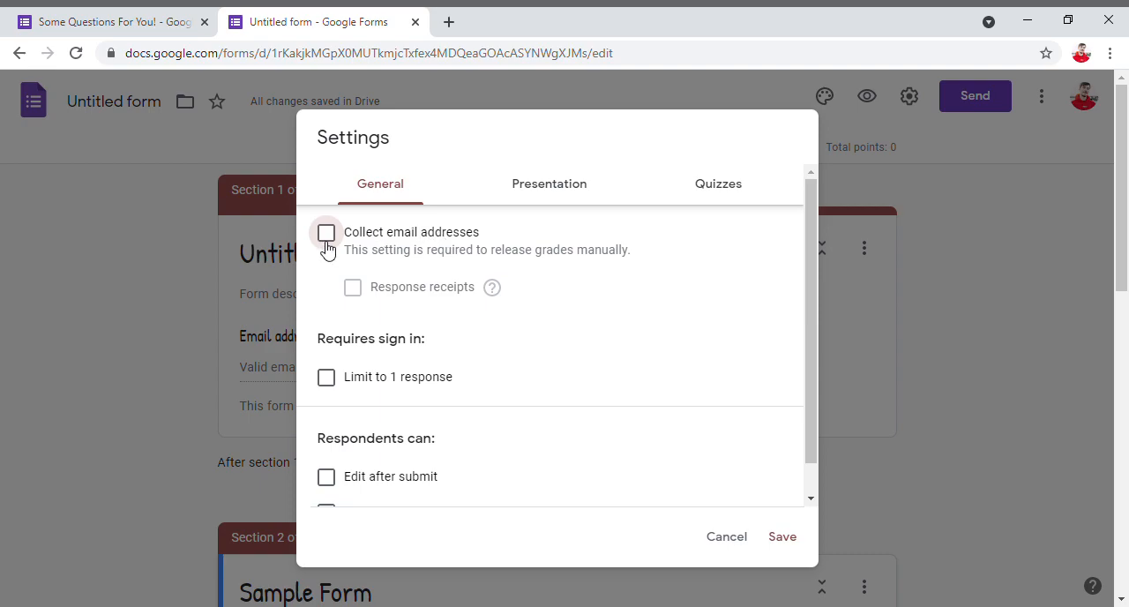
{"action": "left_click", "coordinate": [327, 240]}
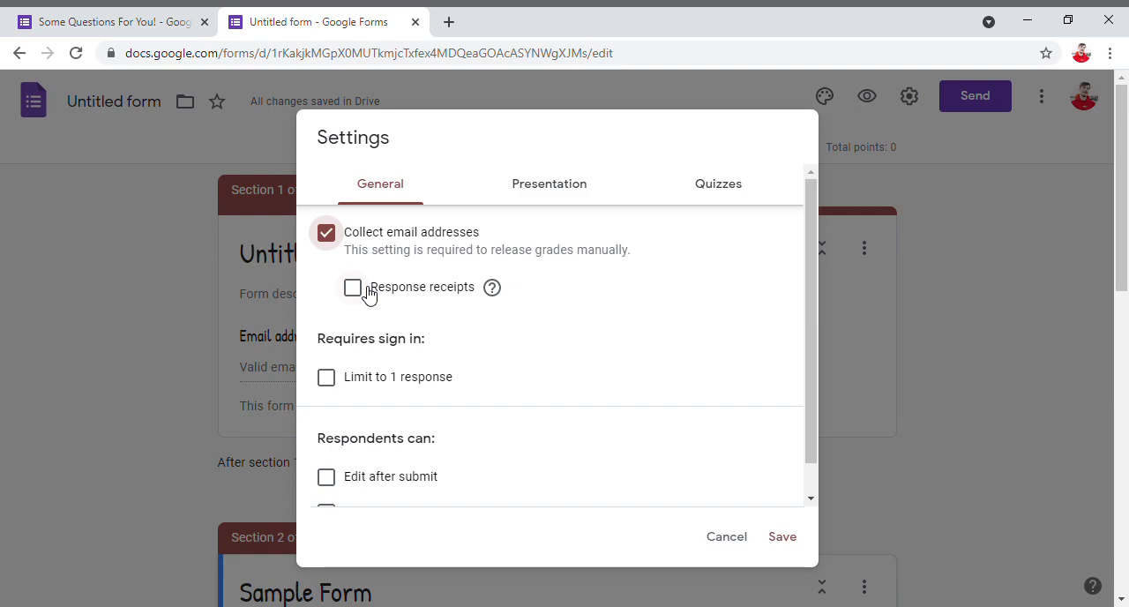
{"action": "left_click", "coordinate": [369, 294]}
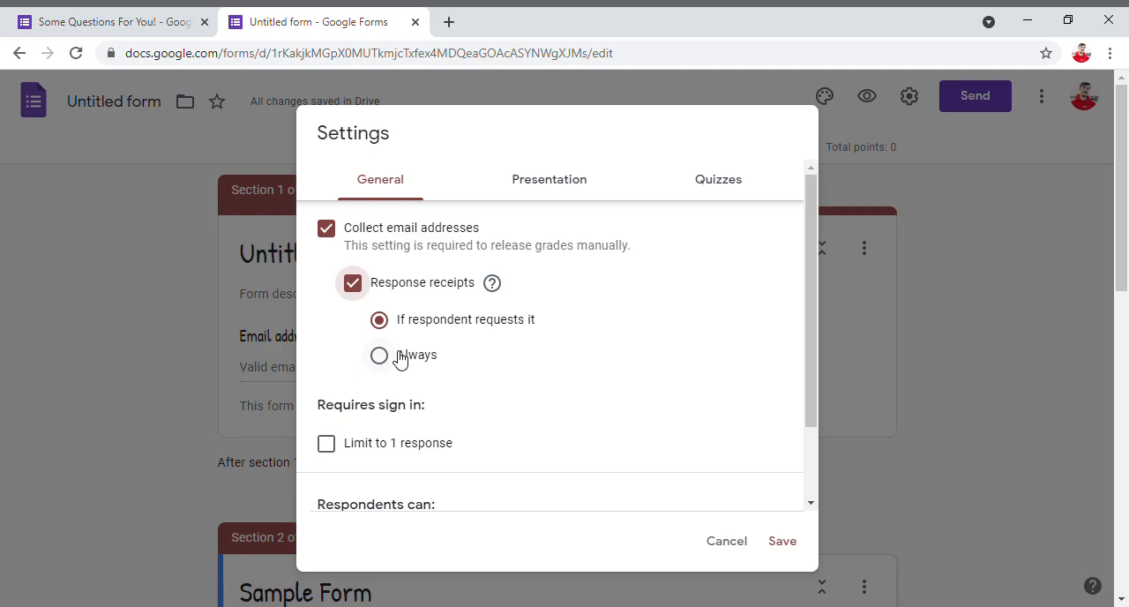
- Limit the form to 1 response per respondent under the sign-in requirements
{"action": "scroll", "coordinate": [399, 356], "scroll_direction": "down", "scroll_amount": 2}
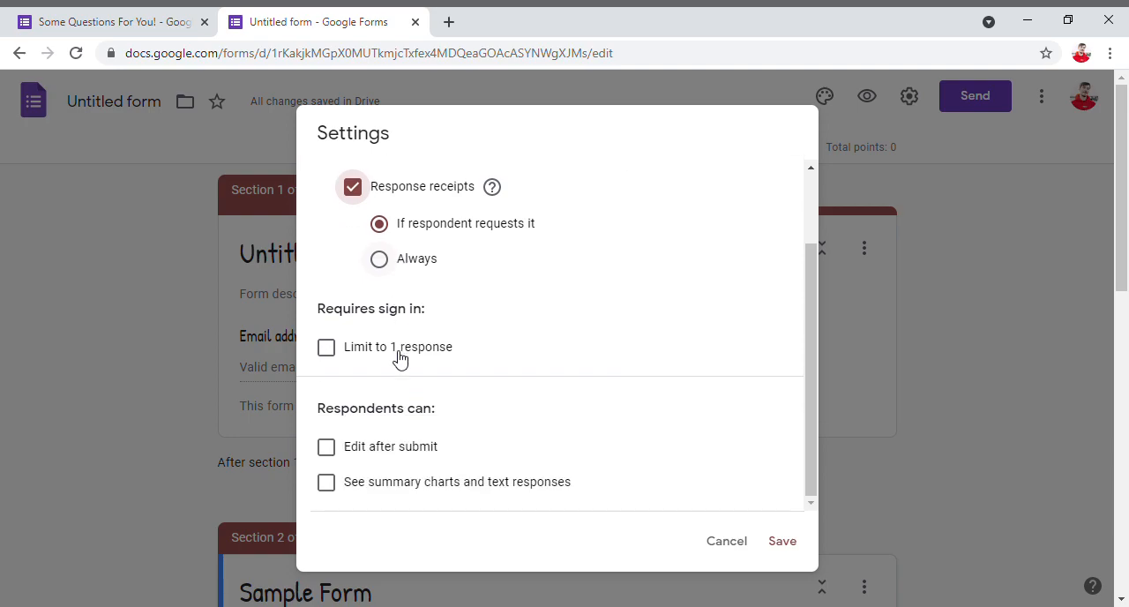
{"action": "double_click", "coordinate": [344, 308]}
{"action": "left_click", "coordinate": [439, 309], "text": "shift"}
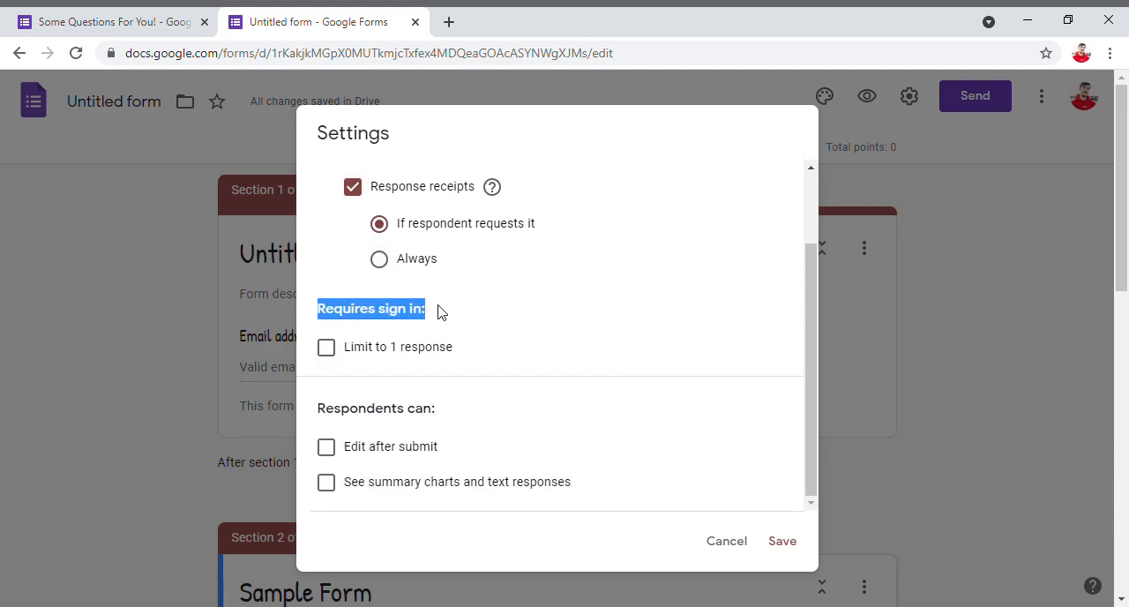
{"action": "left_click", "coordinate": [421, 319]}
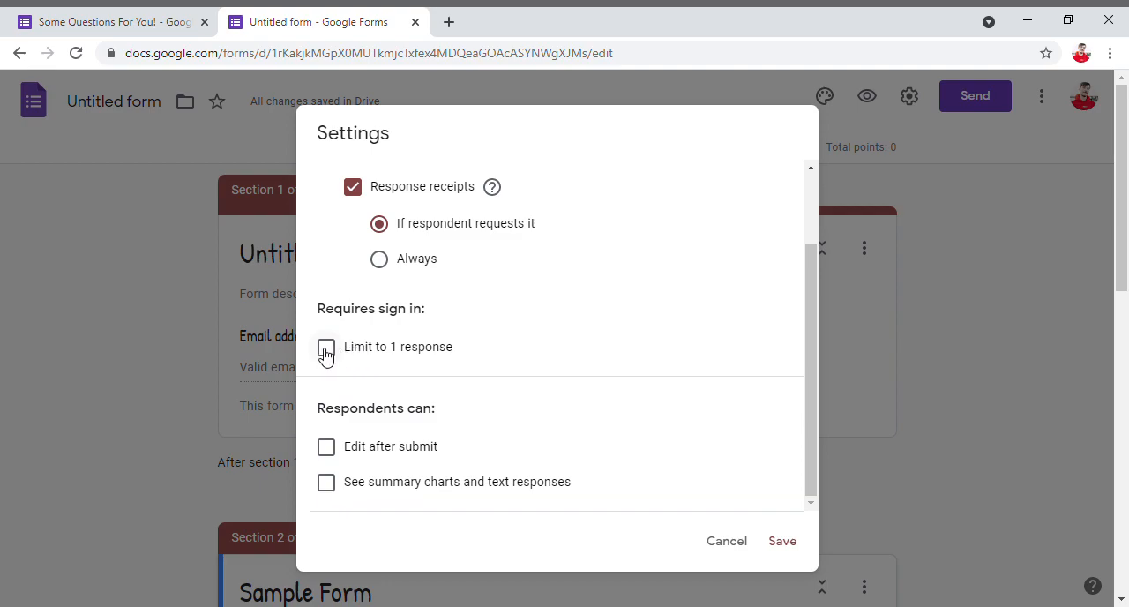
{"action": "left_click", "coordinate": [325, 351]}
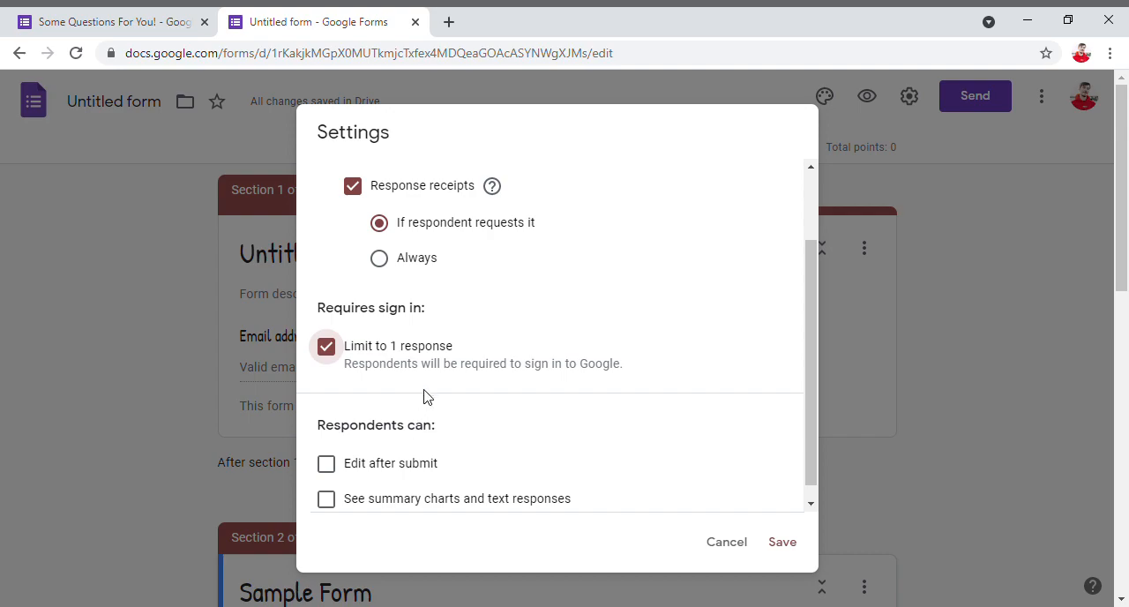
- Try the respondent permissions Edit after submit and See summary charts and text responses, switching each on and back off
{"action": "scroll", "coordinate": [414, 402], "scroll_direction": "down", "scroll_amount": 2}
{"action": "left_click_drag", "start_coordinate": [315, 415], "coordinate": [441, 418]}
{"action": "left_click", "coordinate": [441, 419]}
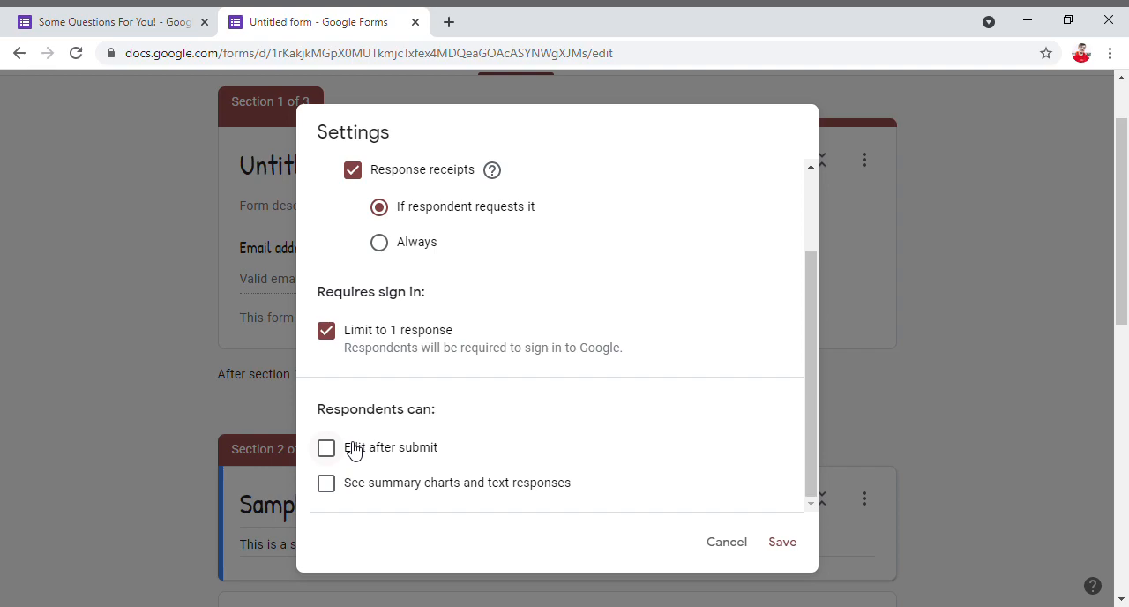
{"action": "left_click", "coordinate": [353, 449]}
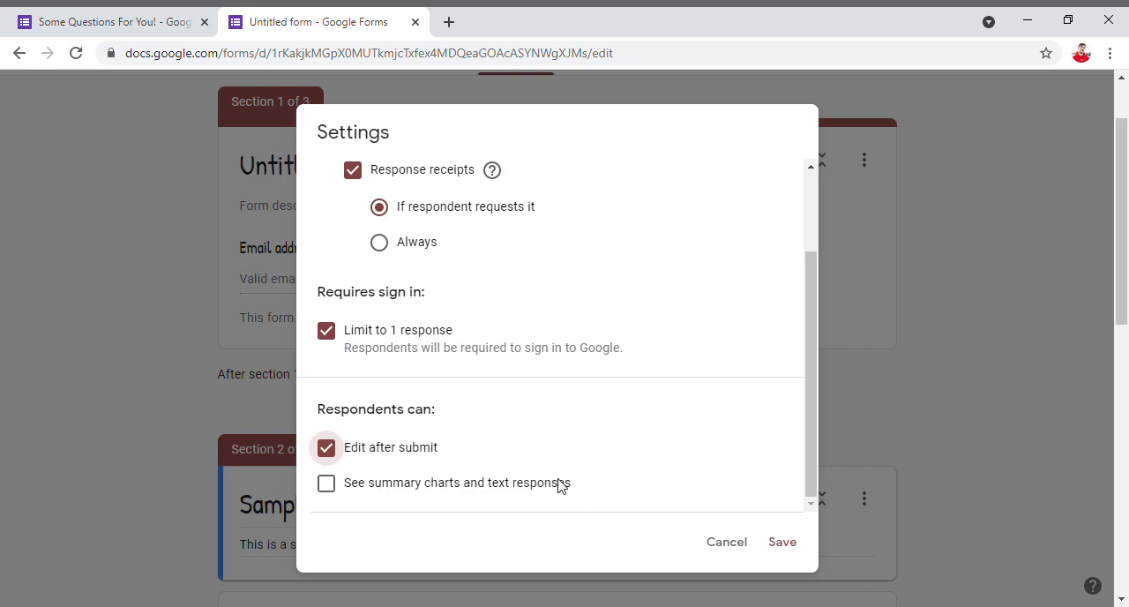
{"action": "left_click", "coordinate": [354, 456]}
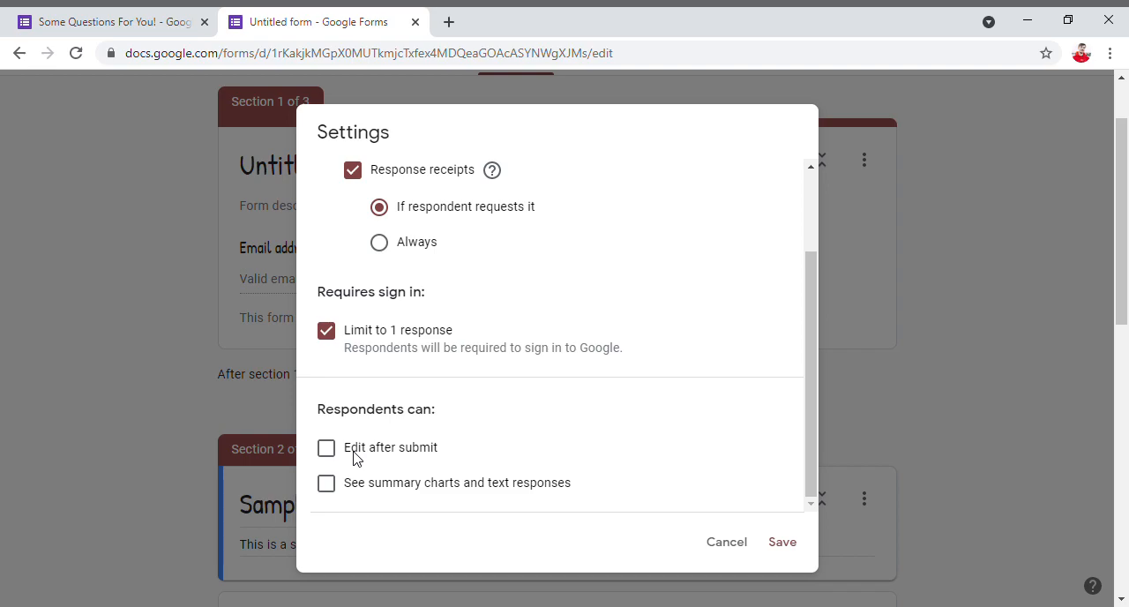
{"action": "left_click", "coordinate": [397, 486]}
{"action": "left_click", "coordinate": [399, 487]}
- Enable Show progress bar and Shuffle question order in the form's presentation settings
{"action": "scroll", "coordinate": [457, 294], "scroll_direction": "up", "scroll_amount": 2}
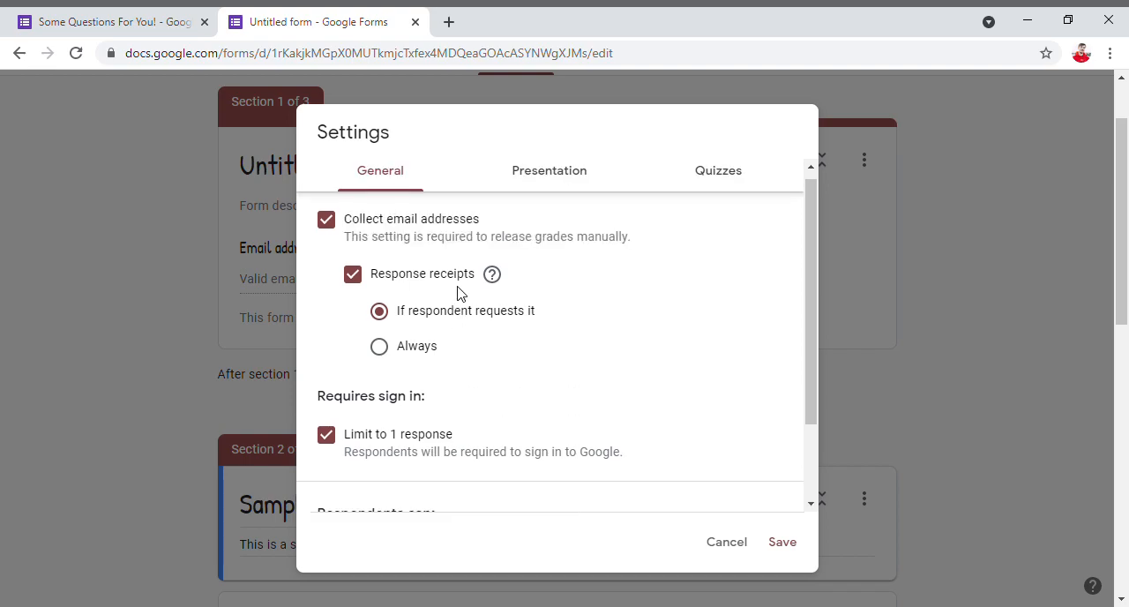
{"action": "left_click", "coordinate": [526, 185]}
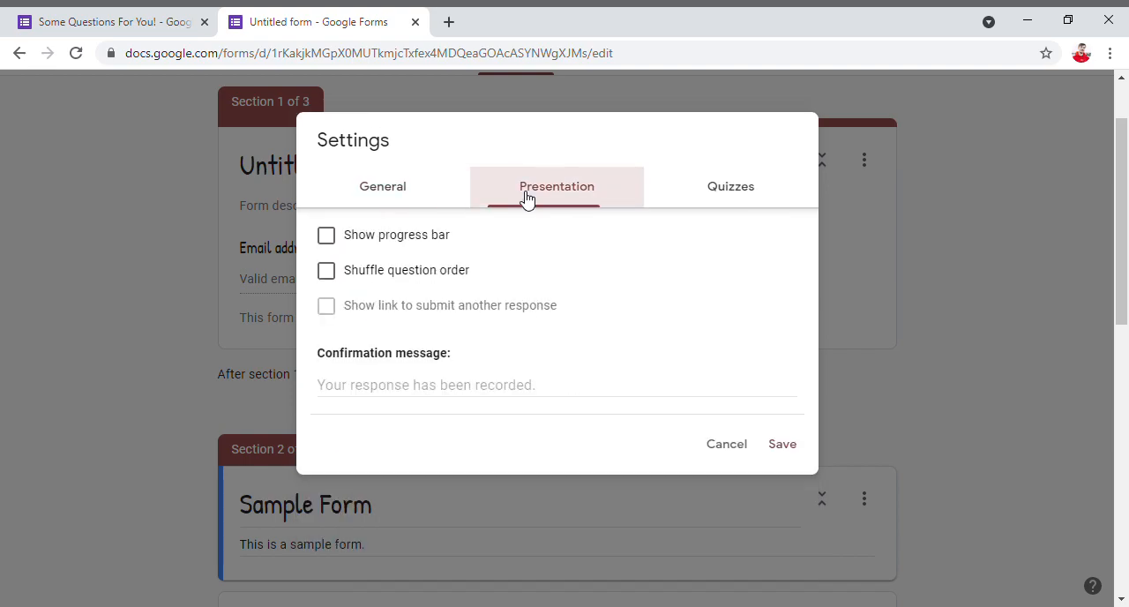
{"action": "left_click", "coordinate": [344, 244]}
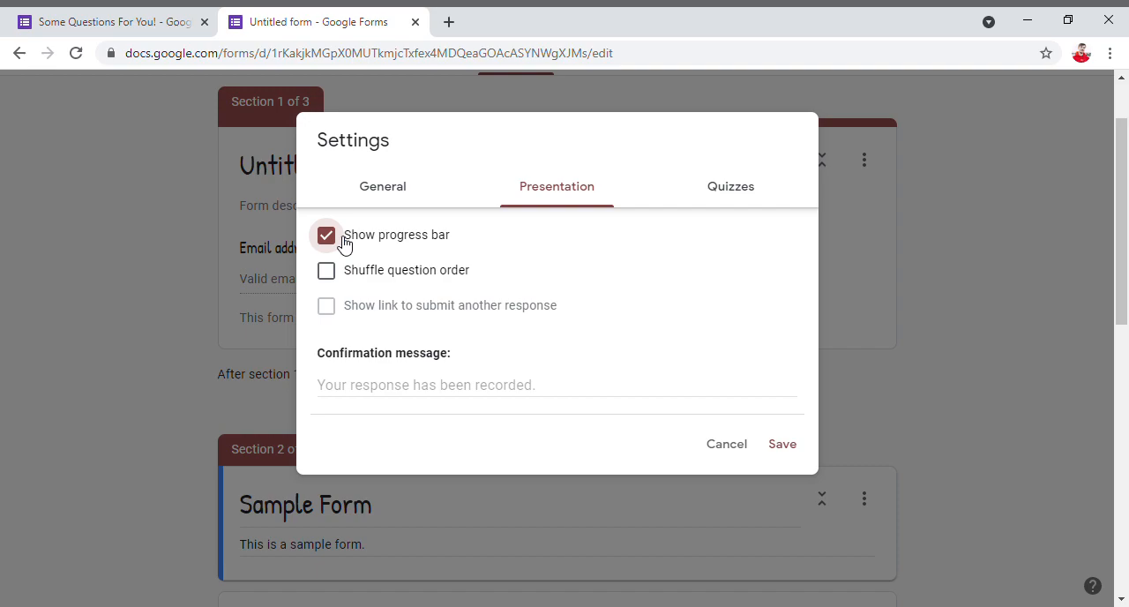
{"action": "left_click", "coordinate": [391, 276]}
- Set the confirmation message to "form accepted" and save the form settings
{"action": "left_click_drag", "start_coordinate": [320, 356], "coordinate": [459, 355]}
{"action": "left_click", "coordinate": [462, 390]}
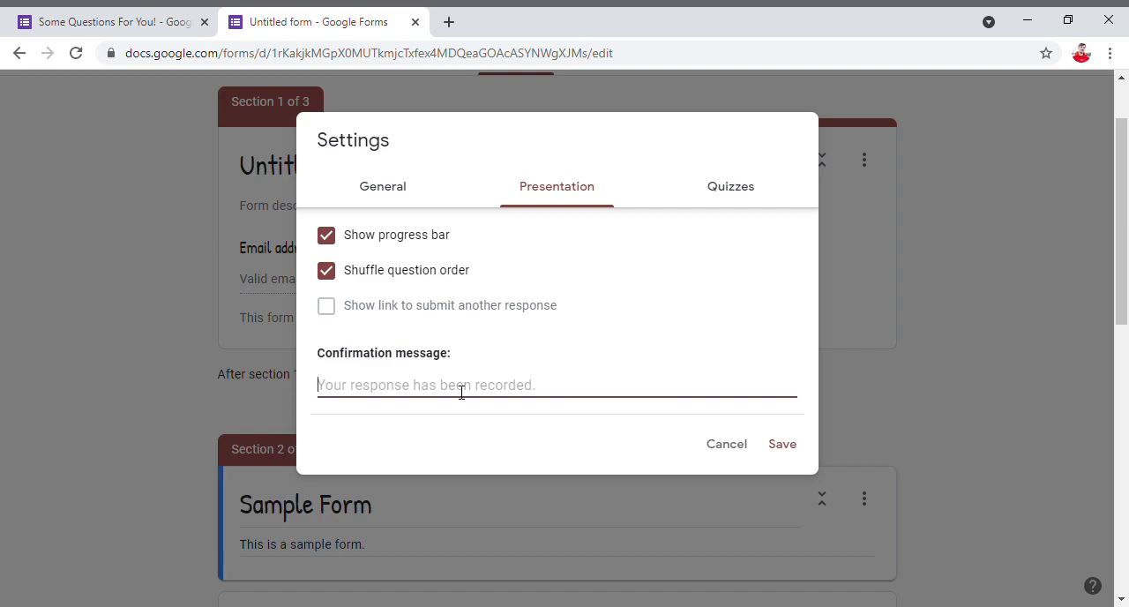
{"action": "type", "text": "form acc"}
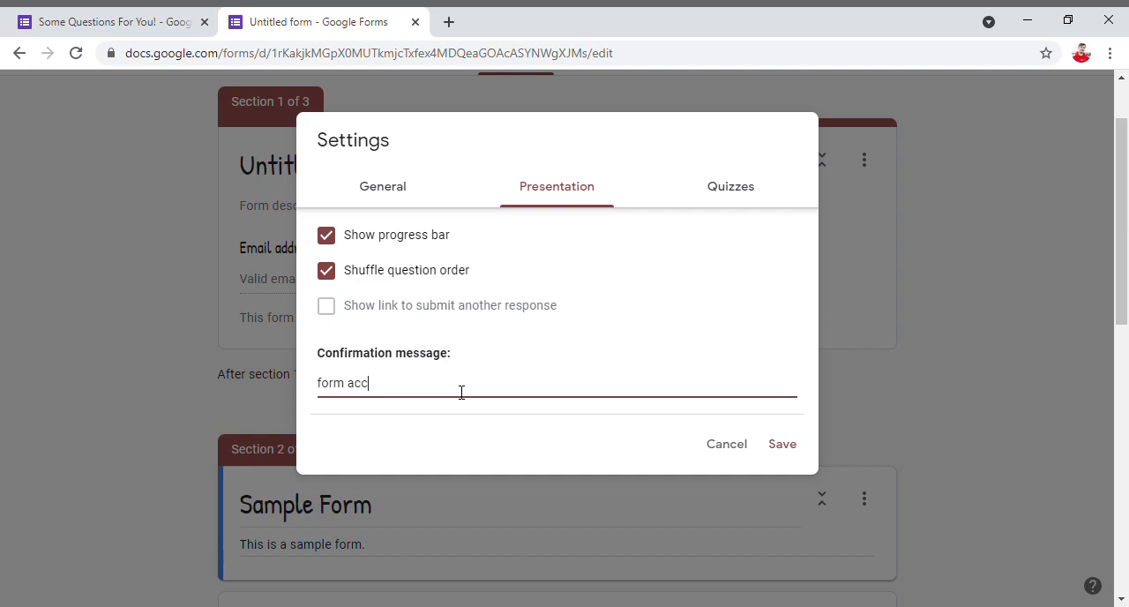
{"action": "type", "text": "epted"}
{"action": "left_click", "coordinate": [778, 450]}
{"action": "scroll", "coordinate": [428, 342], "scroll_direction": "down", "scroll_amount": 5}
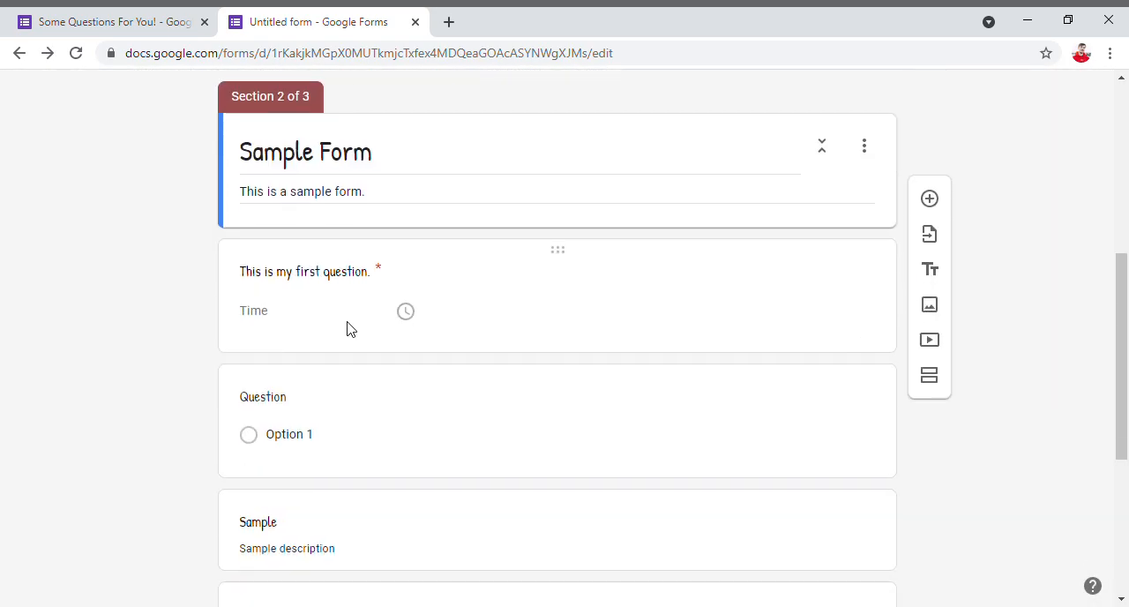
- Assign 30 points to the untitled multiple-choice question in its answer key
{"action": "scroll", "coordinate": [314, 401], "scroll_direction": "down", "scroll_amount": 4}
{"action": "scroll", "coordinate": [291, 277], "scroll_direction": "up", "scroll_amount": 1}
{"action": "scroll", "coordinate": [295, 277], "scroll_direction": "up", "scroll_amount": 3}
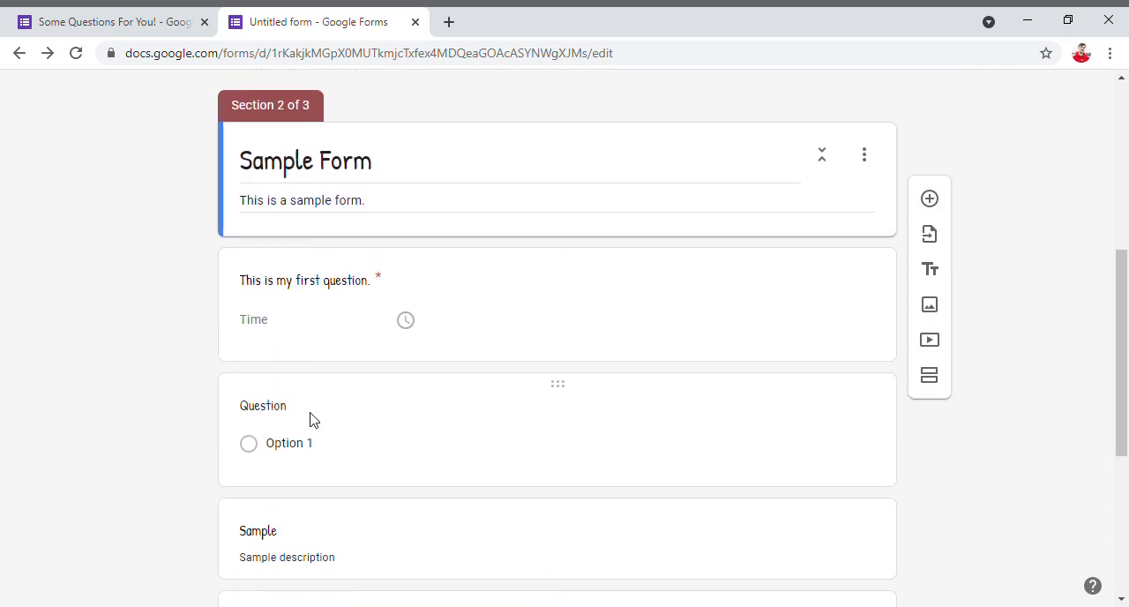
{"action": "left_click", "coordinate": [310, 421]}
{"action": "scroll", "coordinate": [400, 453], "scroll_direction": "down", "scroll_amount": 2}
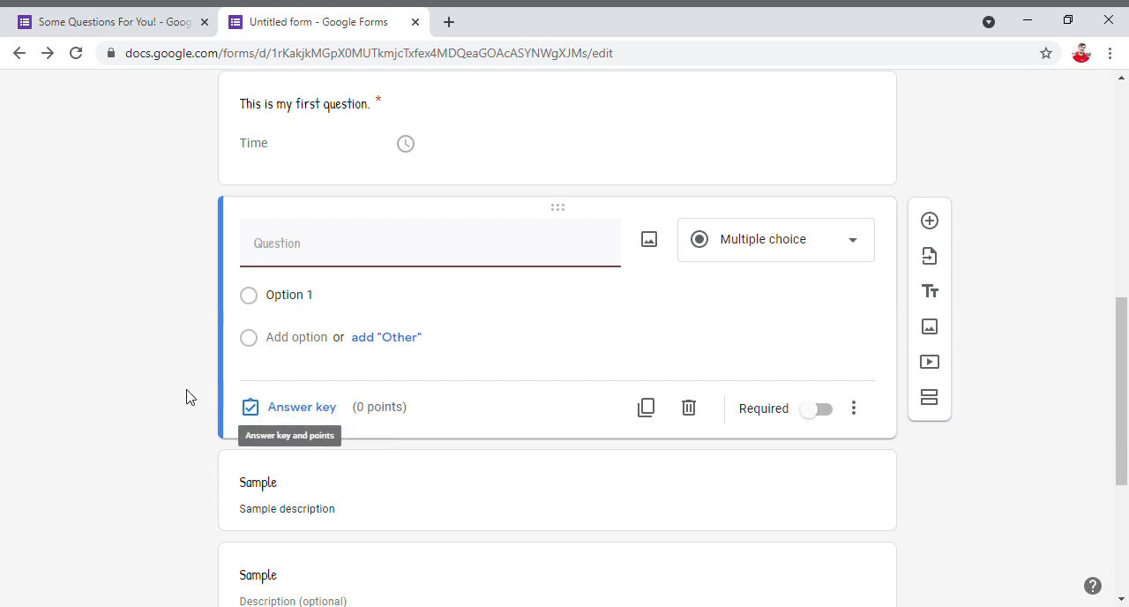
{"action": "left_click", "coordinate": [303, 415]}
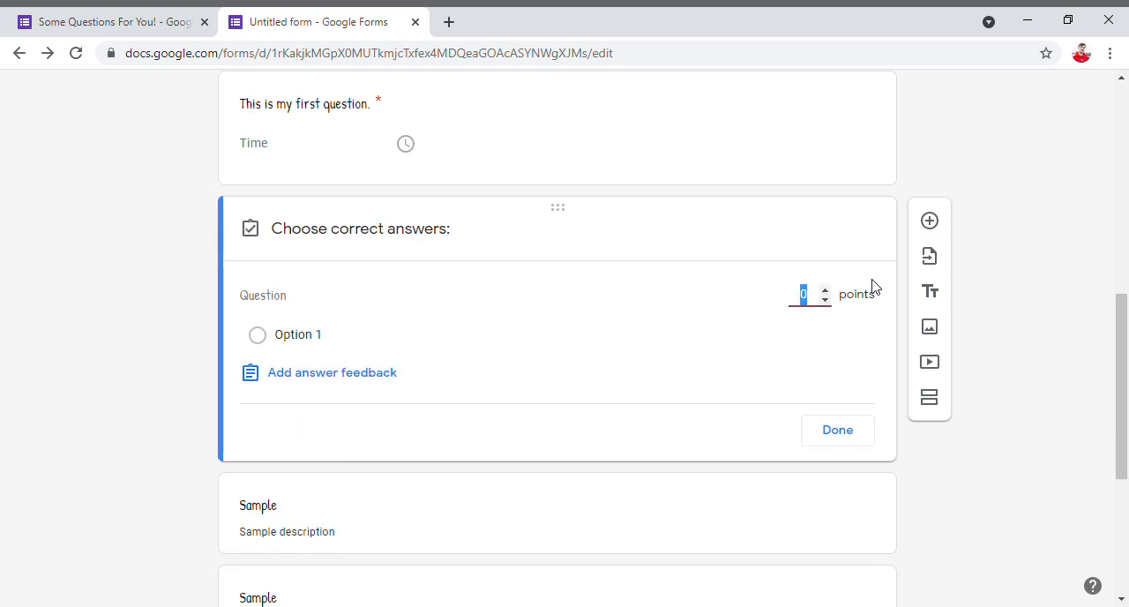
{"action": "left_click", "coordinate": [824, 290]}
{"action": "left_click", "coordinate": [821, 291]}
{"action": "left_click", "coordinate": [821, 292]}
{"action": "left_click", "coordinate": [821, 292]}
{"action": "left_click", "coordinate": [821, 292]}
{"action": "left_click", "coordinate": [821, 292]}
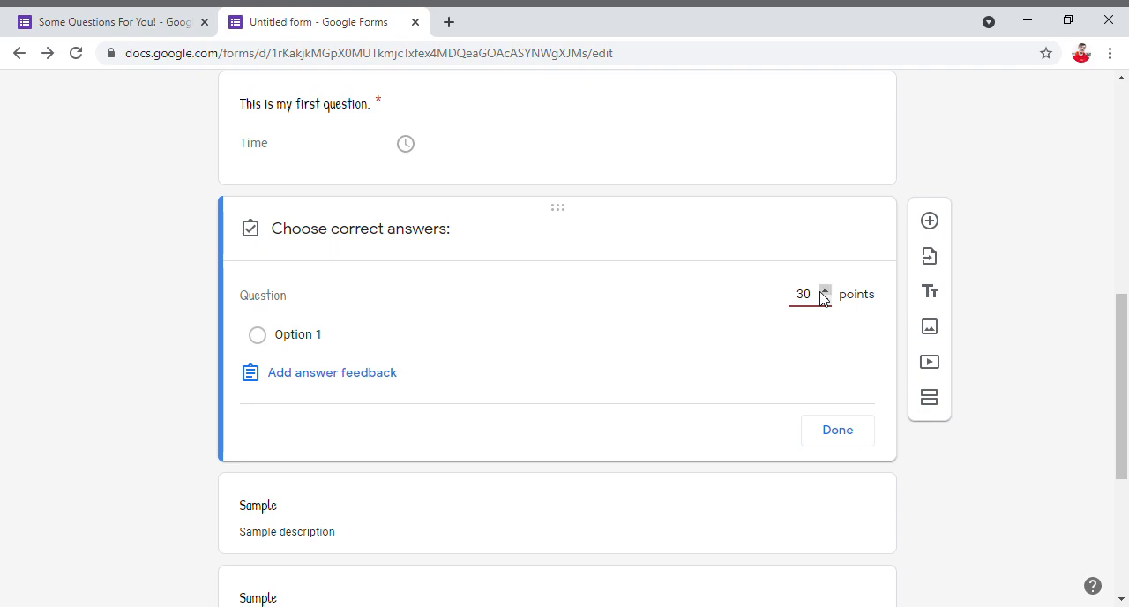
{"action": "left_click", "coordinate": [862, 432]}
- Mark Option 1 as the correct answer in the untitled multiple-choice question's answer key
{"action": "left_click", "coordinate": [286, 407]}
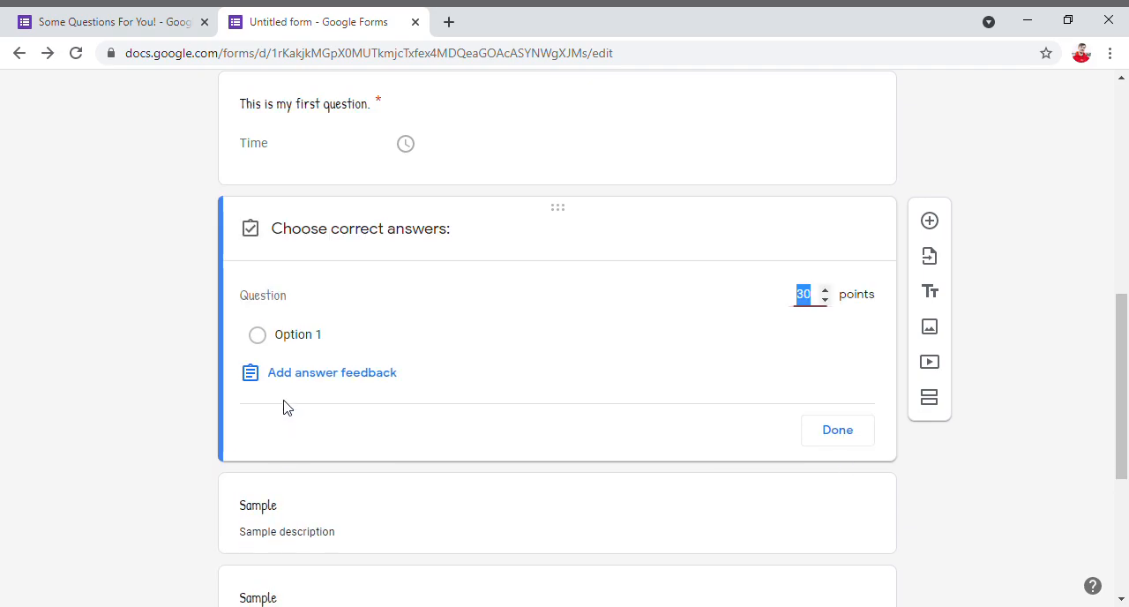
{"action": "left_click", "coordinate": [300, 338]}
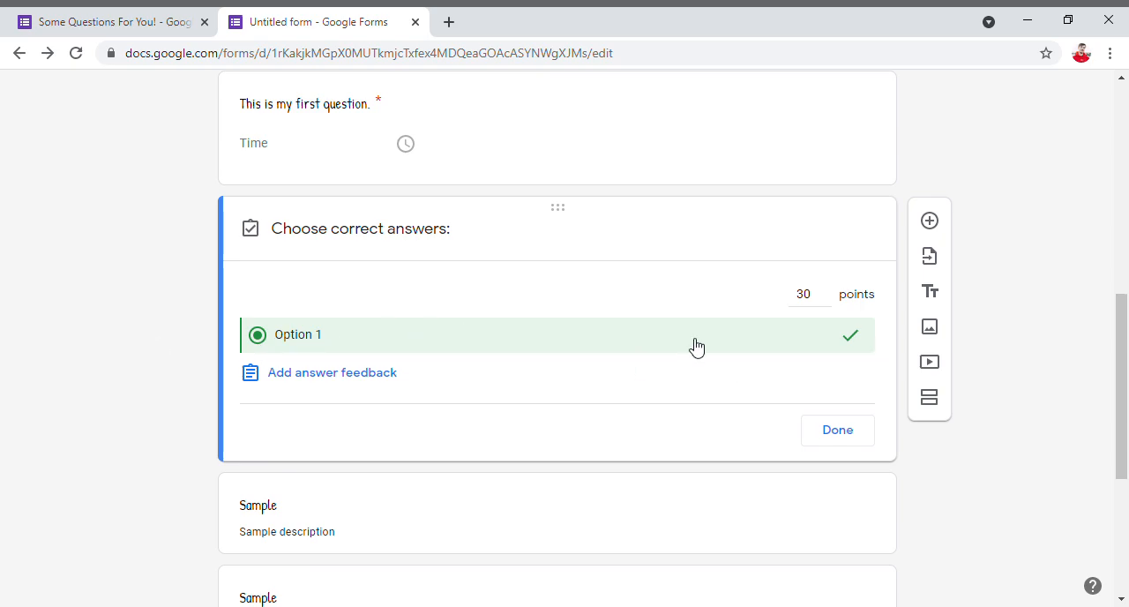
{"action": "left_click", "coordinate": [843, 436]}
- Open the respondent preview of the form and compare its first page with the form in the editor
{"action": "scroll", "coordinate": [294, 408], "scroll_direction": "down", "scroll_amount": 3}
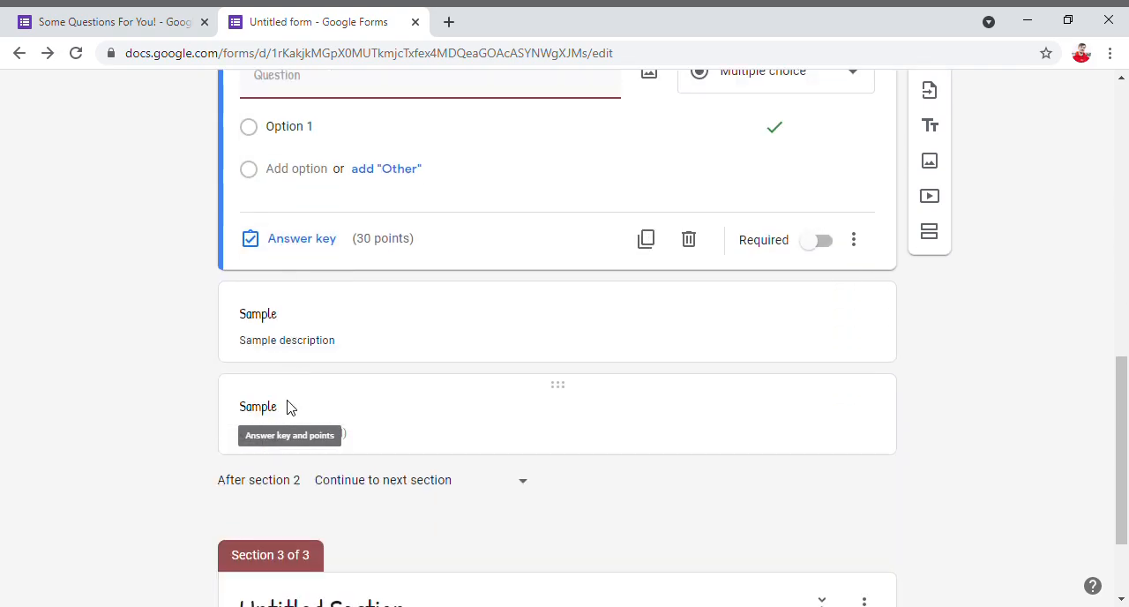
{"action": "left_click", "coordinate": [272, 191]}
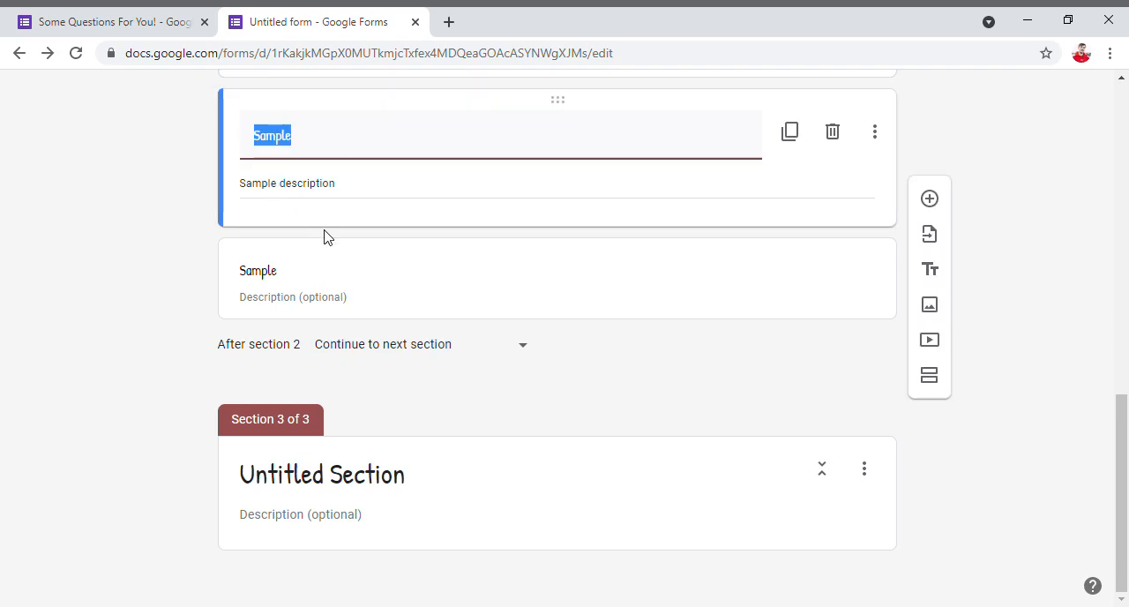
{"action": "scroll", "coordinate": [328, 238], "scroll_direction": "up", "scroll_amount": 2}
{"action": "scroll", "coordinate": [331, 246], "scroll_direction": "up", "scroll_amount": 1}
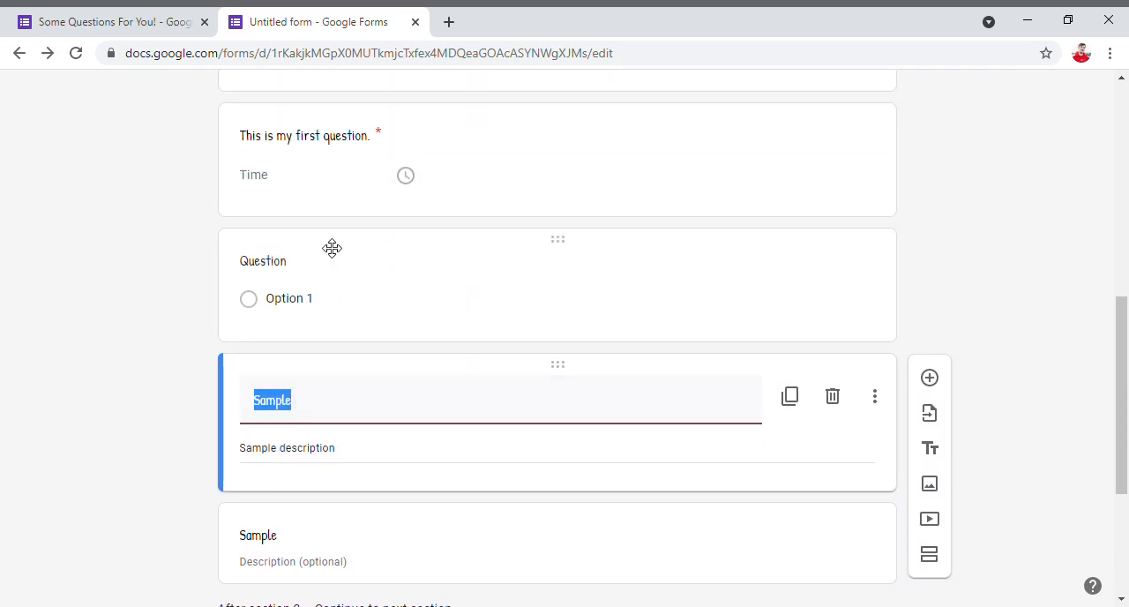
{"action": "scroll", "coordinate": [331, 248], "scroll_direction": "up", "scroll_amount": 10}
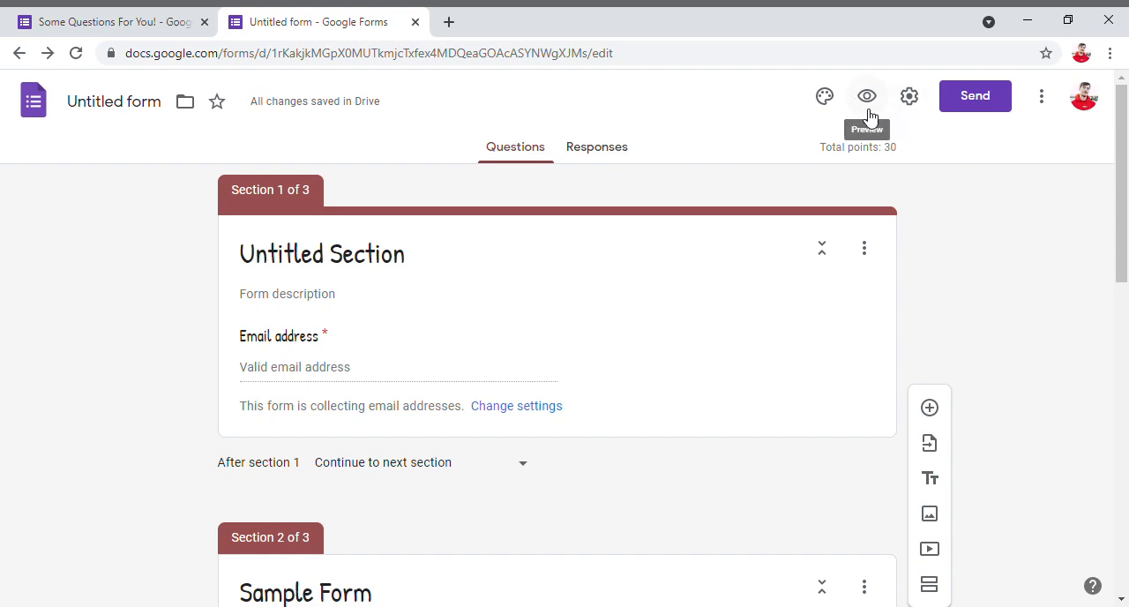
{"action": "left_click", "coordinate": [869, 107]}
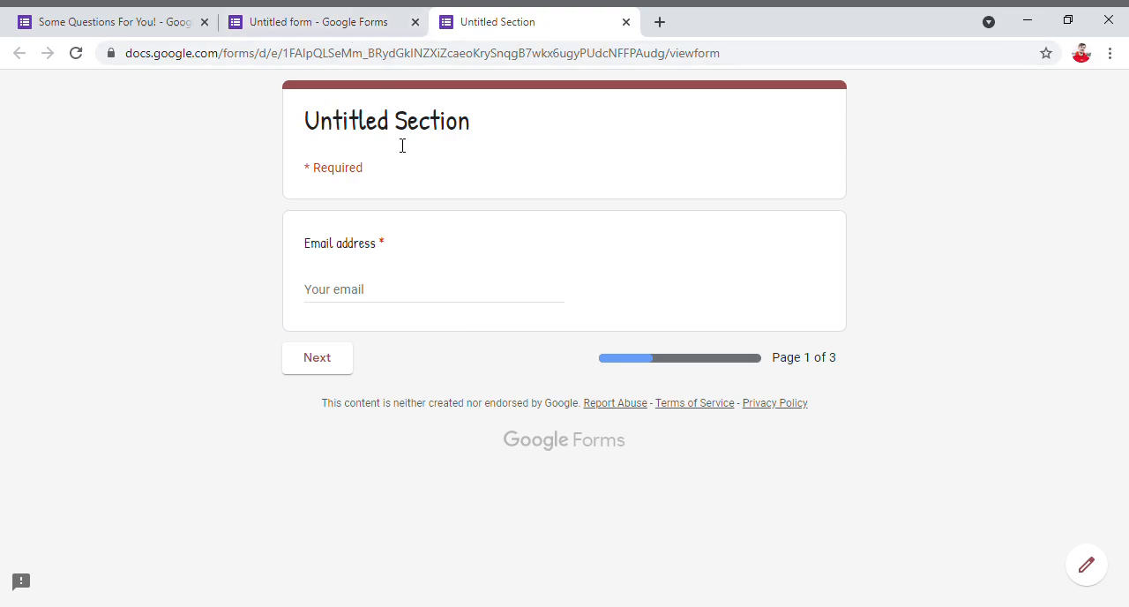
{"action": "left_click", "coordinate": [318, 21]}
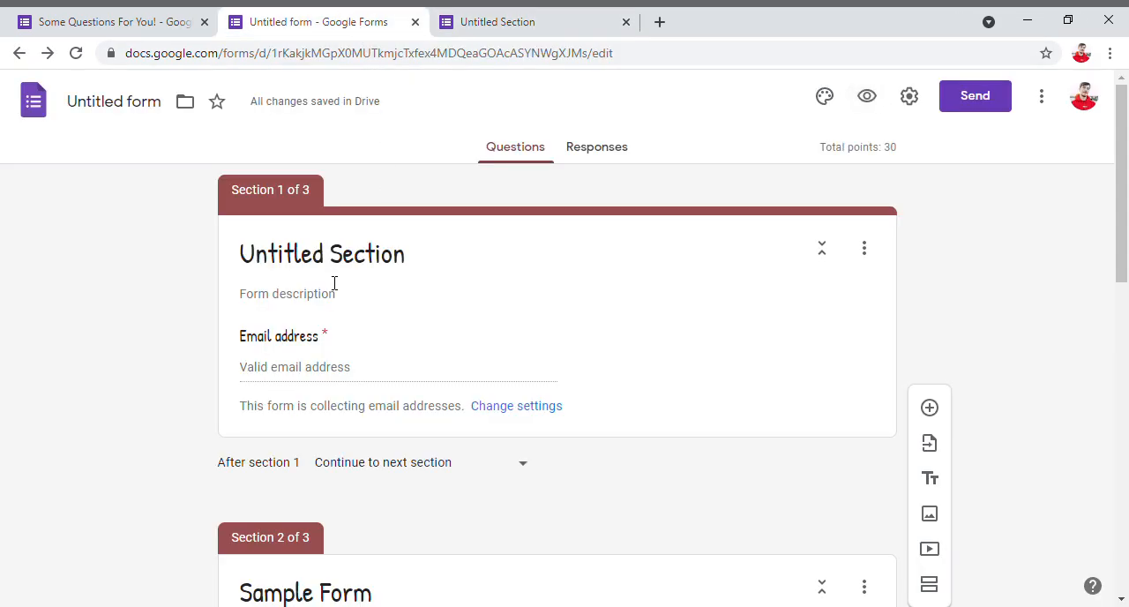
{"action": "left_click", "coordinate": [460, 18]}
- Try to advance past the preview's first page with the email address left blank, and close the preview
{"action": "left_click", "coordinate": [356, 293]}
{"action": "left_click", "coordinate": [318, 360]}
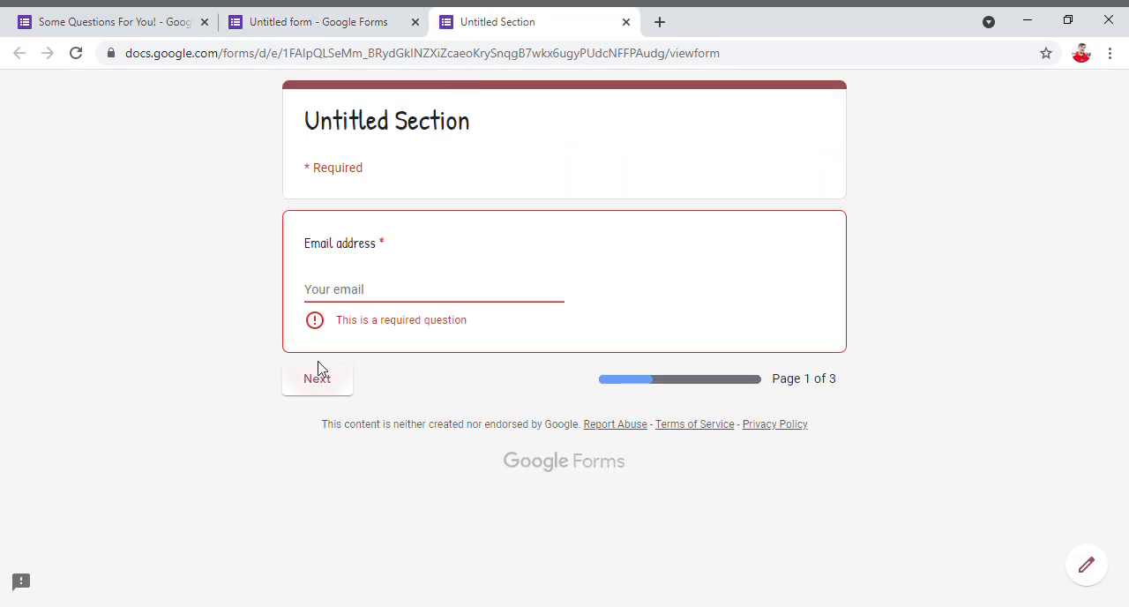
{"action": "left_click", "coordinate": [382, 304]}
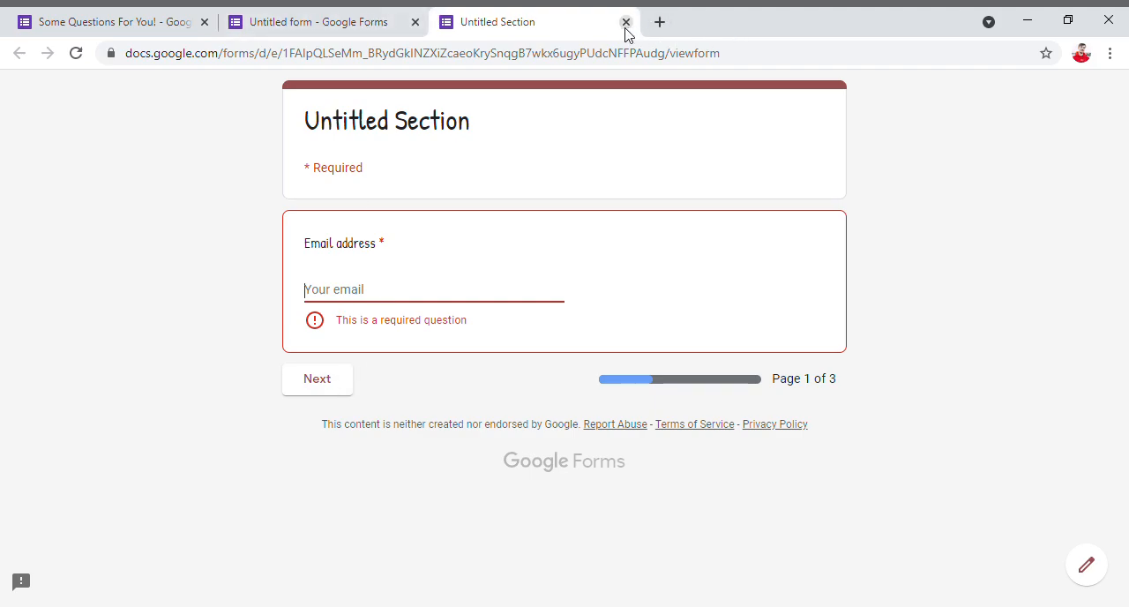
{"action": "left_click", "coordinate": [714, 379]}
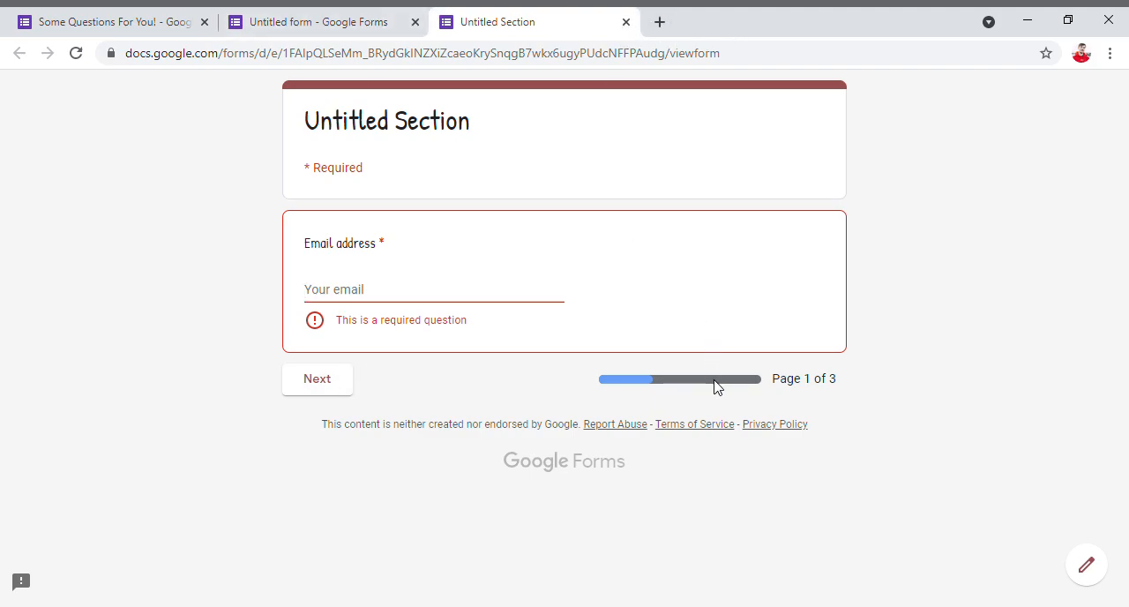
{"action": "left_click", "coordinate": [385, 302]}
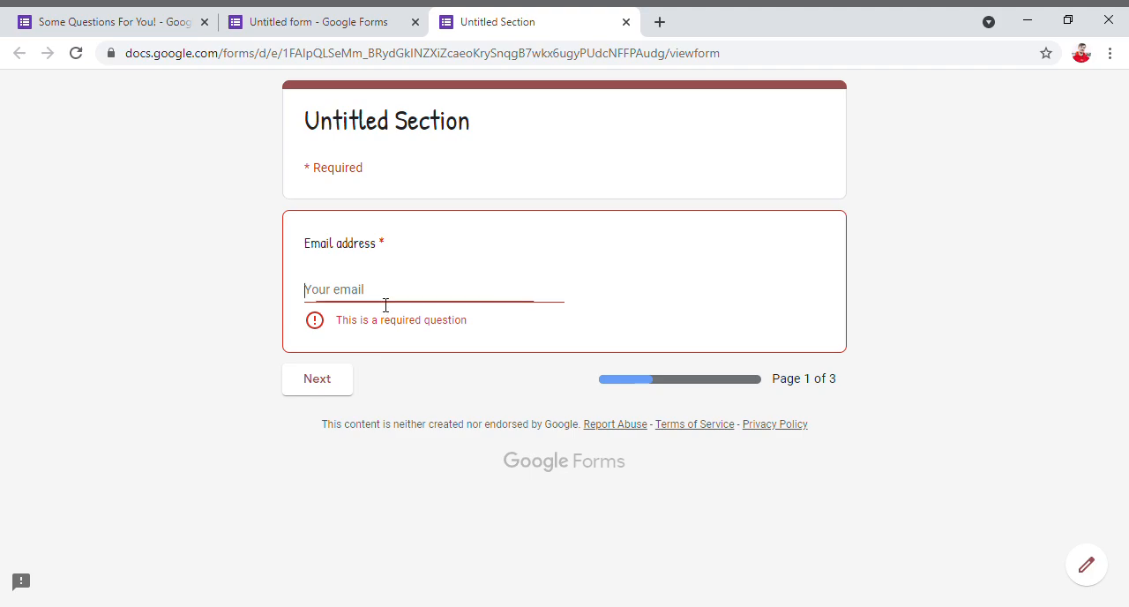
{"action": "left_click", "coordinate": [627, 22]}
- Look over the form's sections and show the untitled form's responses
{"action": "scroll", "coordinate": [478, 308], "scroll_direction": "down", "scroll_amount": 10}
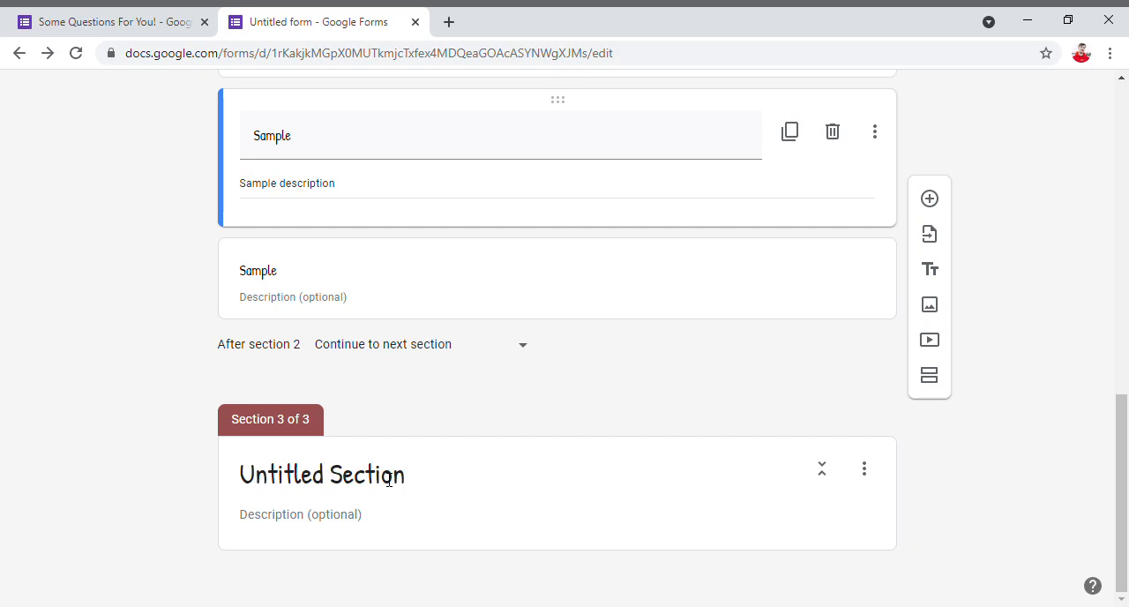
{"action": "scroll", "coordinate": [389, 481], "scroll_direction": "up", "scroll_amount": 10}
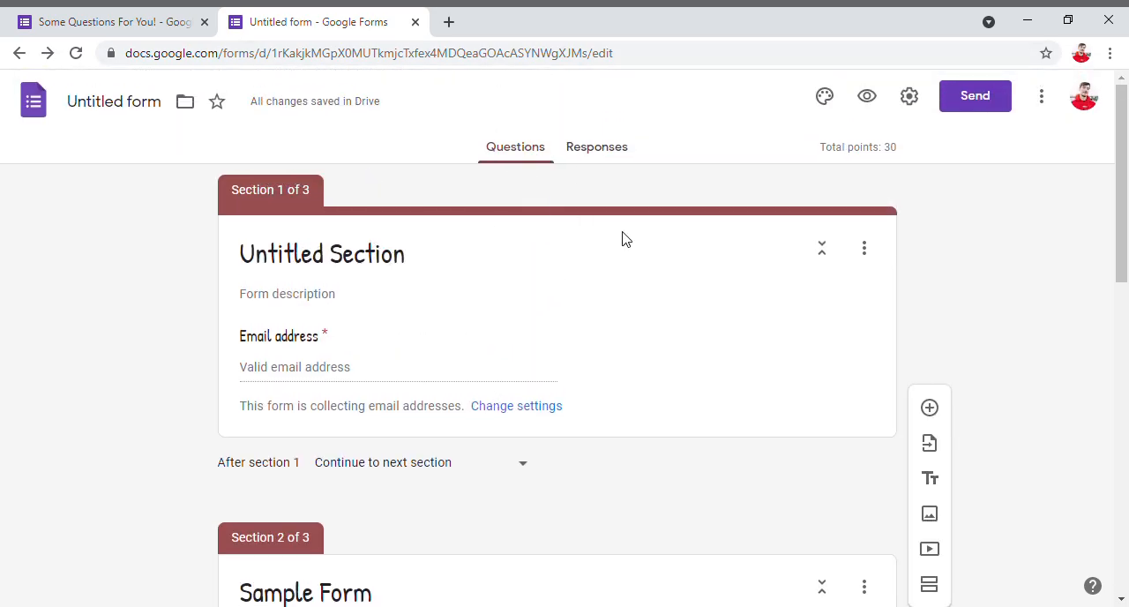
{"action": "left_click", "coordinate": [517, 155]}
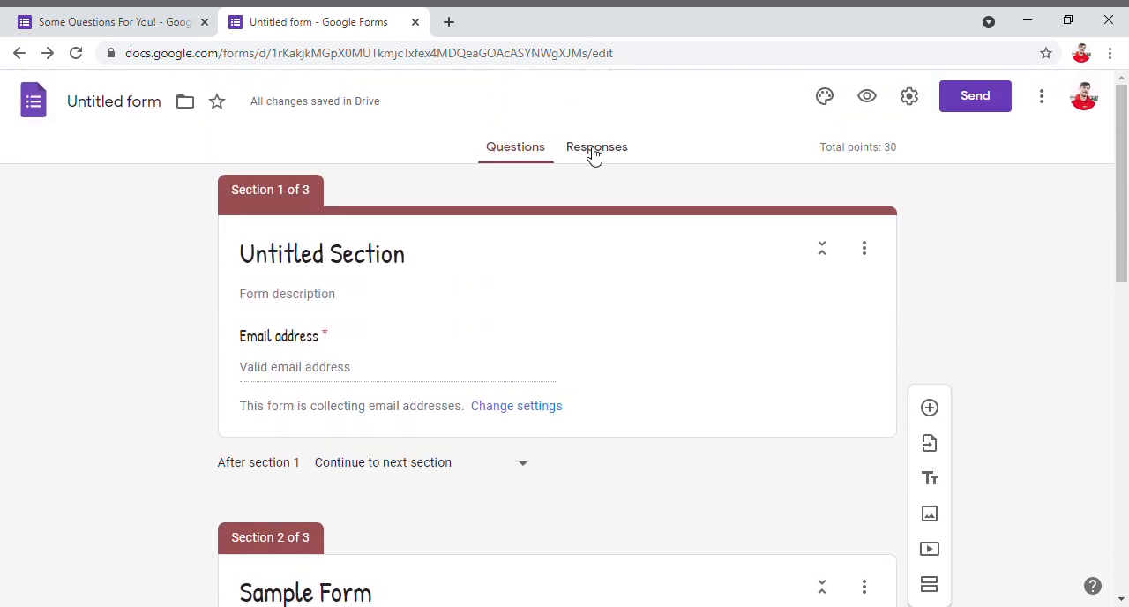
{"action": "left_click", "coordinate": [595, 148]}
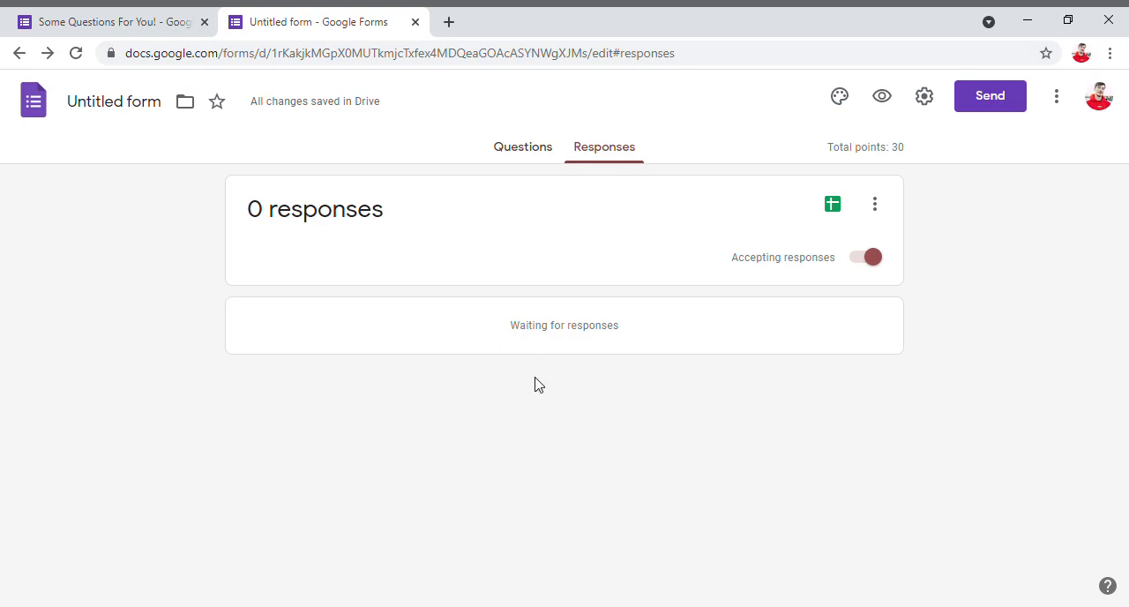
- Switch to the "Some Questions For You!" form and look over the summary of its responses
{"action": "left_click", "coordinate": [124, 34]}
{"action": "scroll", "coordinate": [344, 224], "scroll_direction": "up", "scroll_amount": 6}
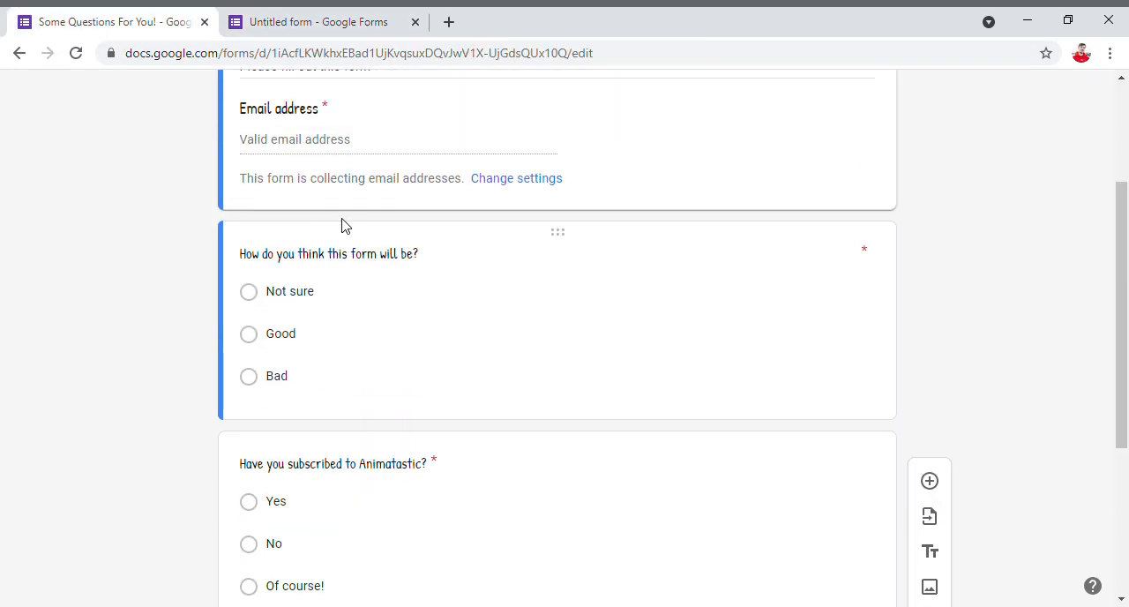
{"action": "left_click", "coordinate": [576, 149]}
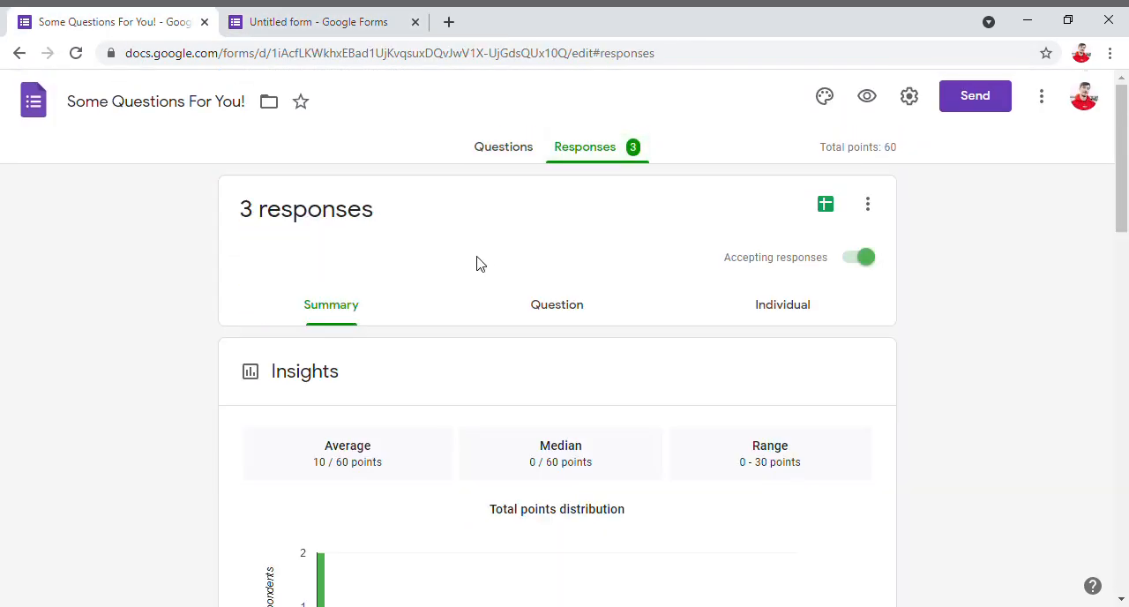
{"action": "scroll", "coordinate": [459, 260], "scroll_direction": "down", "scroll_amount": 4}
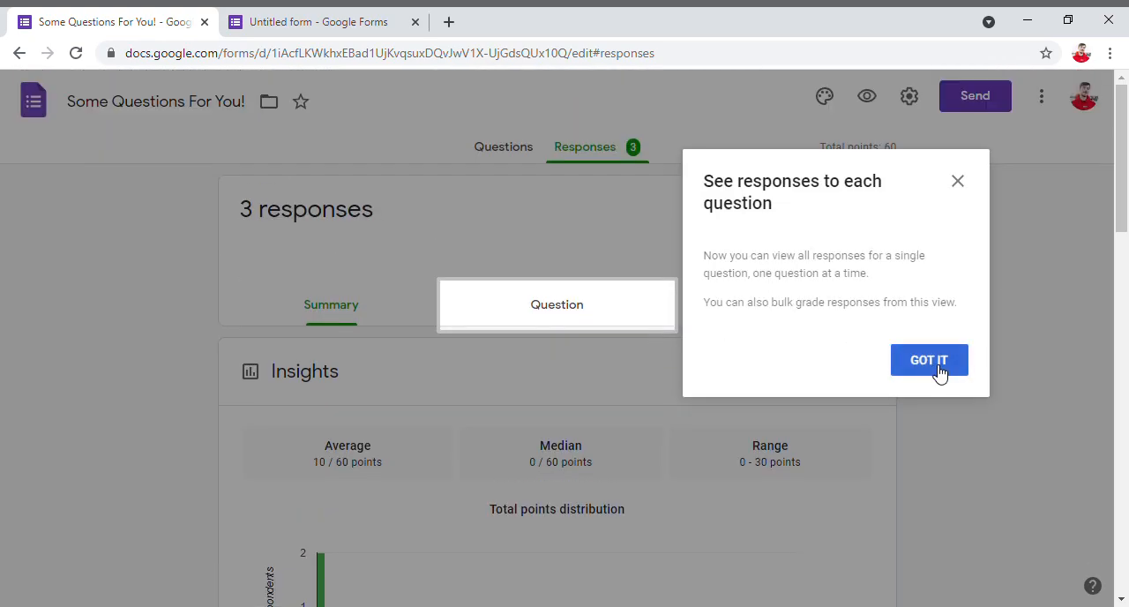
{"action": "left_click", "coordinate": [929, 360]}
{"action": "scroll", "coordinate": [348, 322], "scroll_direction": "down", "scroll_amount": 5}
{"action": "scroll", "coordinate": [348, 331], "scroll_direction": "up", "scroll_amount": 5}
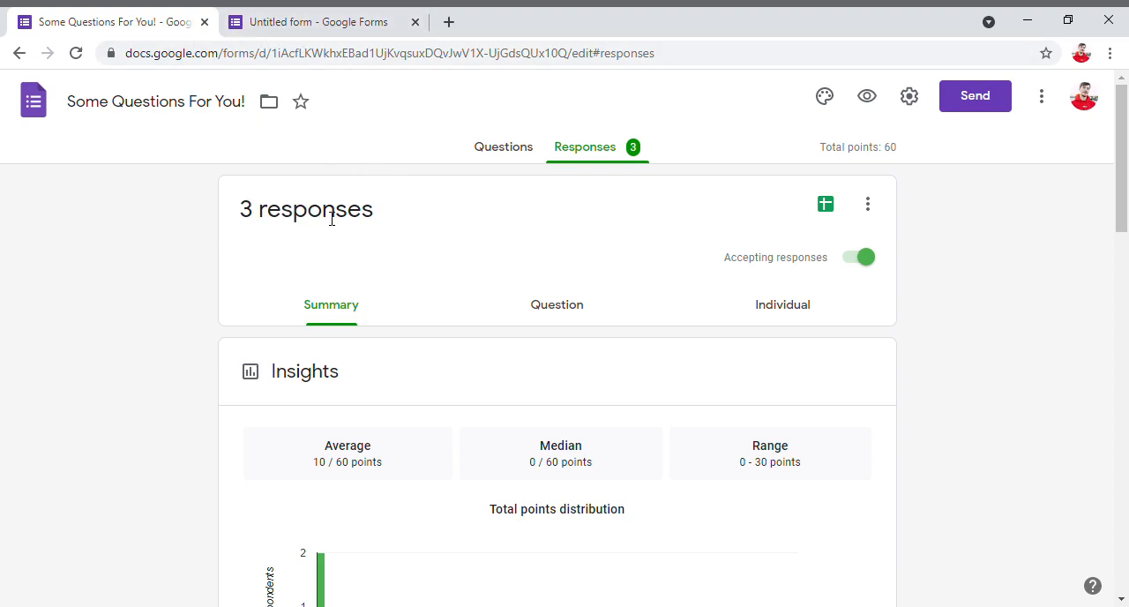
{"action": "scroll", "coordinate": [524, 244], "scroll_direction": "down", "scroll_amount": 2}
{"action": "scroll", "coordinate": [508, 239], "scroll_direction": "up", "scroll_amount": 3}
- Review the questions and answer options of the "Some Questions For You!" form
{"action": "left_click", "coordinate": [493, 159]}
{"action": "scroll", "coordinate": [431, 368], "scroll_direction": "down", "scroll_amount": 5}
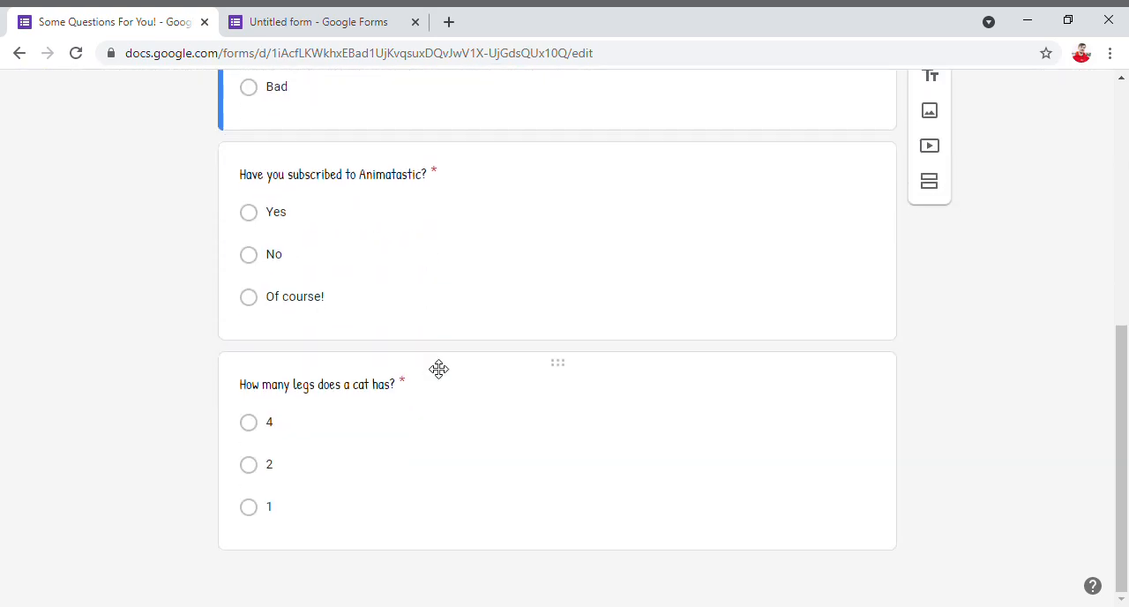
{"action": "scroll", "coordinate": [438, 368], "scroll_direction": "up", "scroll_amount": 5}
- Examine the response summary's score insights, total points distribution, frequently missed questions and the answer chart for each question
{"action": "left_click", "coordinate": [597, 144]}
{"action": "scroll", "coordinate": [511, 251], "scroll_direction": "down", "scroll_amount": 2}
{"action": "scroll", "coordinate": [524, 201], "scroll_direction": "up", "scroll_amount": 2}
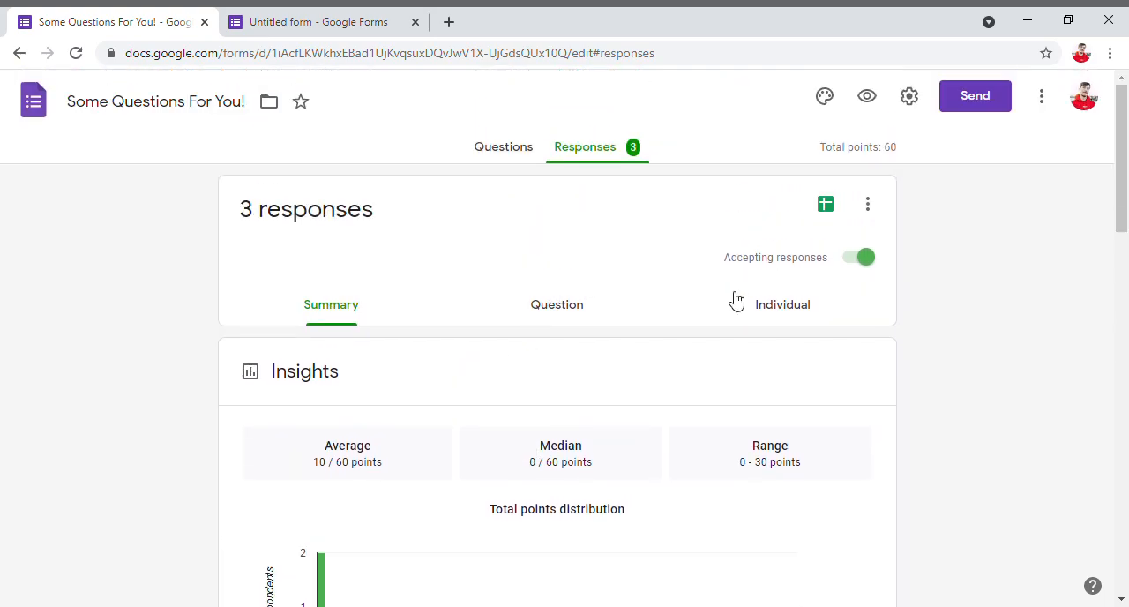
{"action": "scroll", "coordinate": [348, 314], "scroll_direction": "down", "scroll_amount": 2}
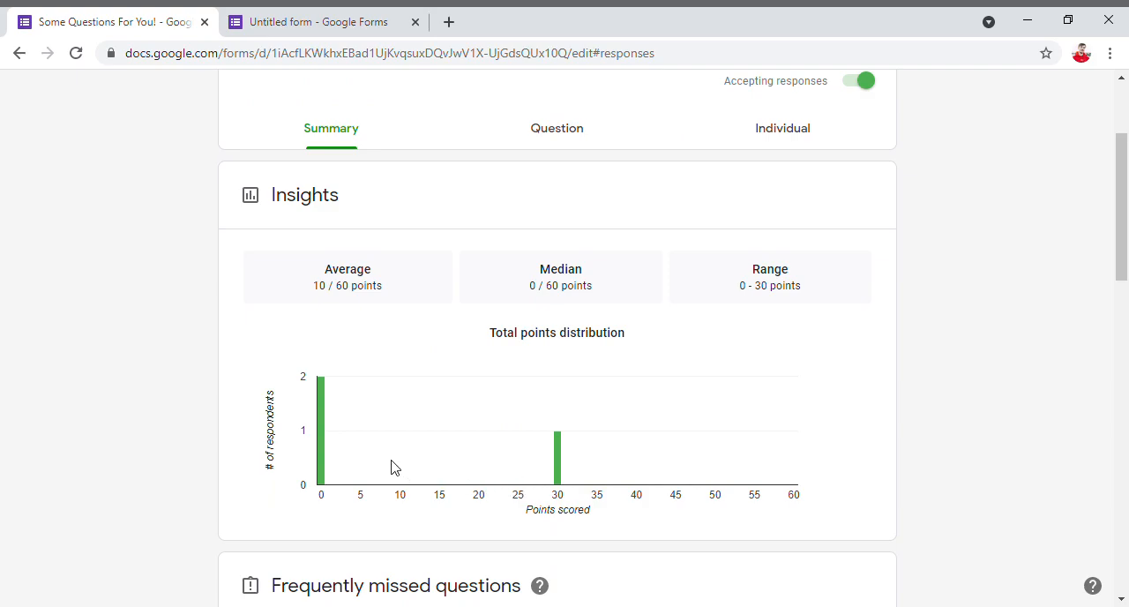
{"action": "scroll", "coordinate": [497, 298], "scroll_direction": "down", "scroll_amount": 3}
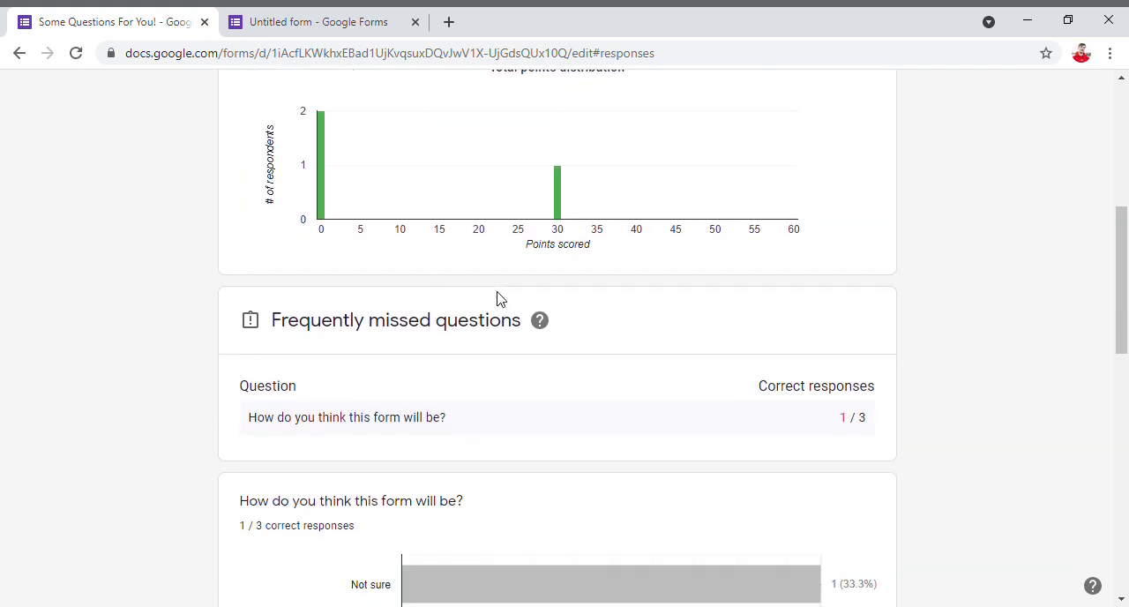
{"action": "scroll", "coordinate": [496, 298], "scroll_direction": "down", "scroll_amount": 2}
{"action": "scroll", "coordinate": [497, 298], "scroll_direction": "down", "scroll_amount": 1}
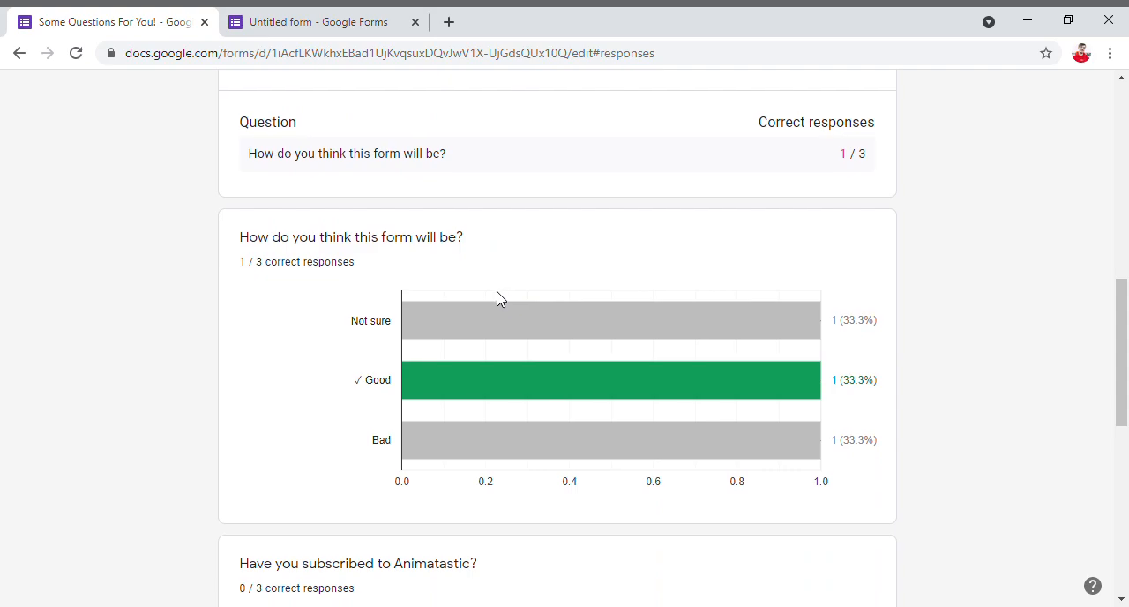
{"action": "scroll", "coordinate": [497, 298], "scroll_direction": "down", "scroll_amount": 6}
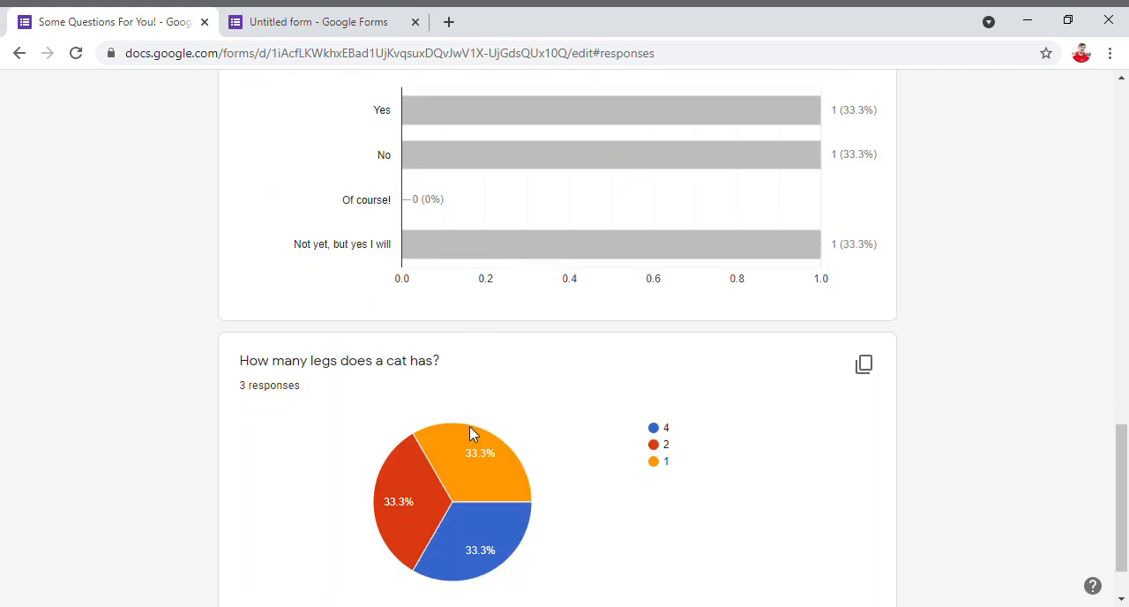
{"action": "scroll", "coordinate": [326, 369], "scroll_direction": "down", "scroll_amount": 1}
{"action": "scroll", "coordinate": [494, 415], "scroll_direction": "up", "scroll_amount": 3}
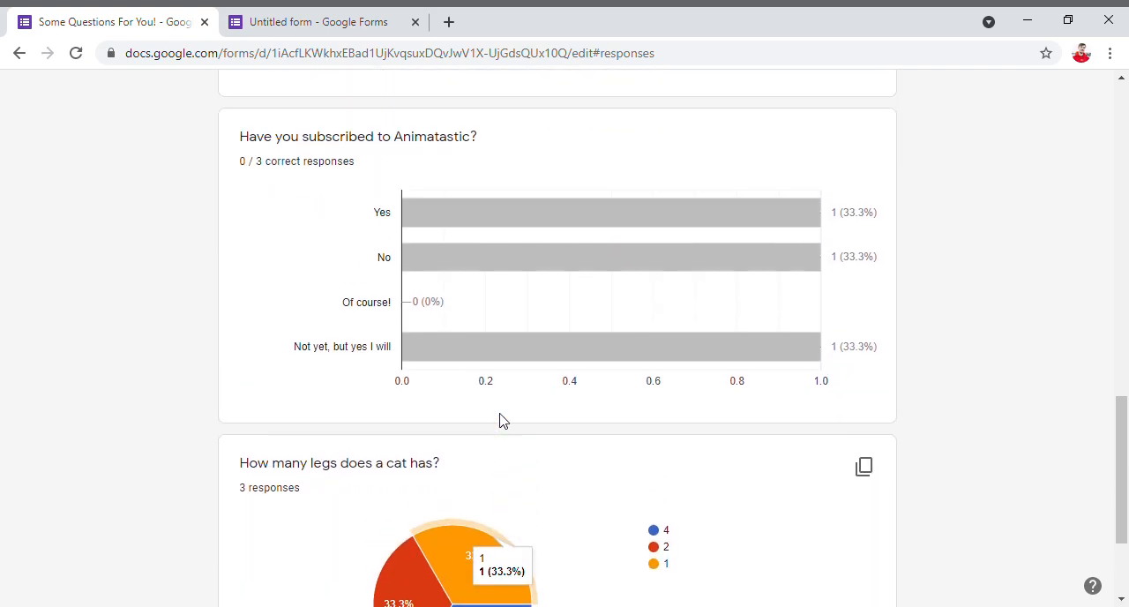
{"action": "mouse_move", "coordinate": [433, 301]}
{"action": "scroll", "coordinate": [788, 301], "scroll_direction": "up", "scroll_amount": 7}
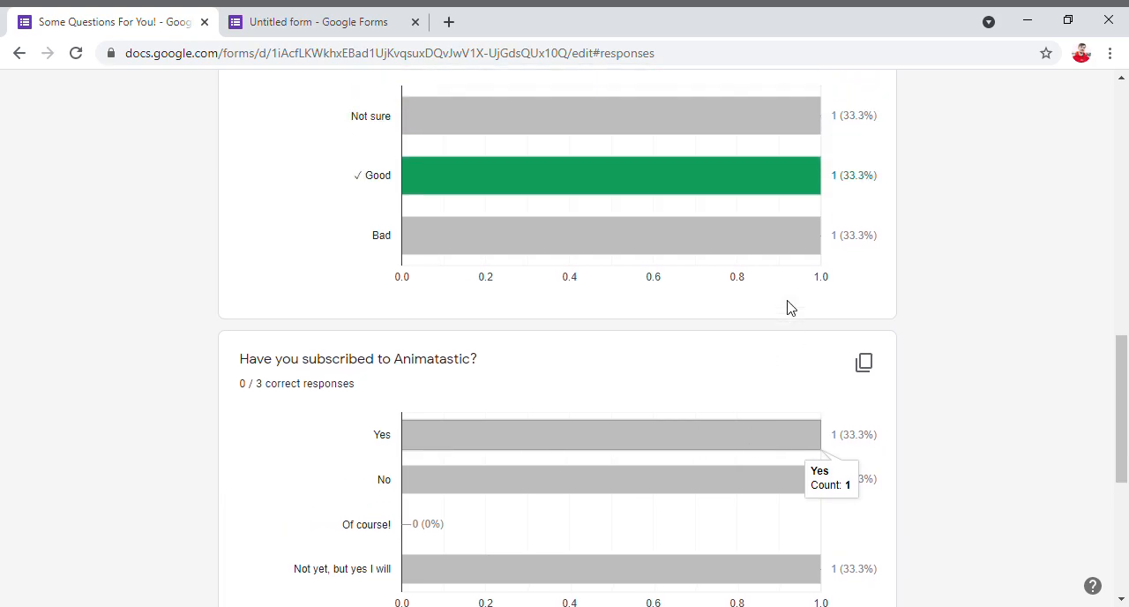
{"action": "scroll", "coordinate": [537, 236], "scroll_direction": "up", "scroll_amount": 8}
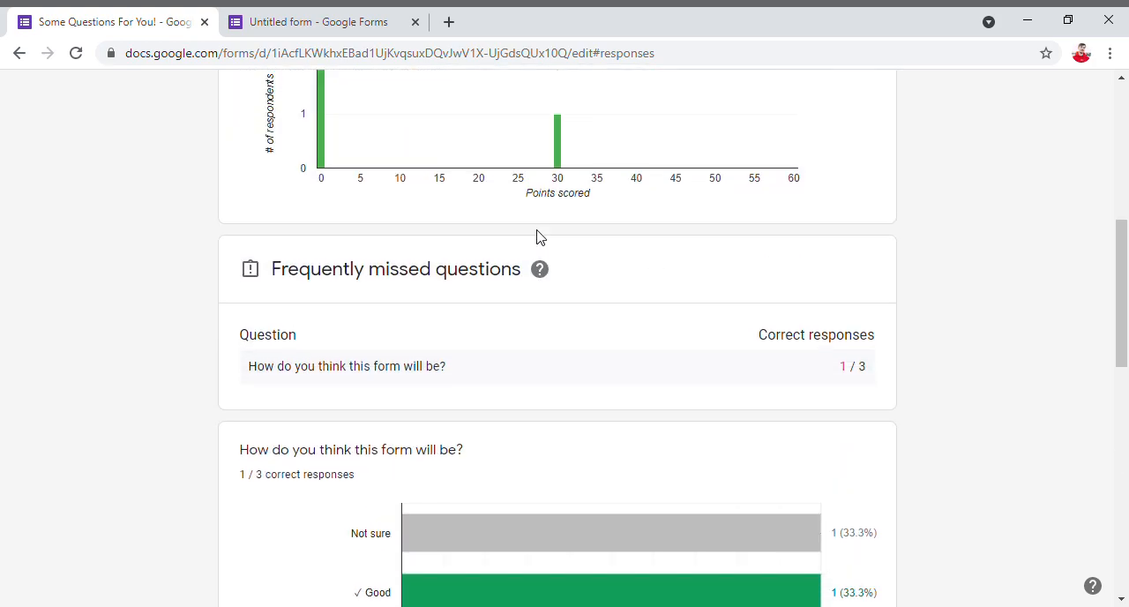
- View the responses by question and examine the graded answers to "How do you think this form will be?"
{"action": "left_click", "coordinate": [564, 309]}
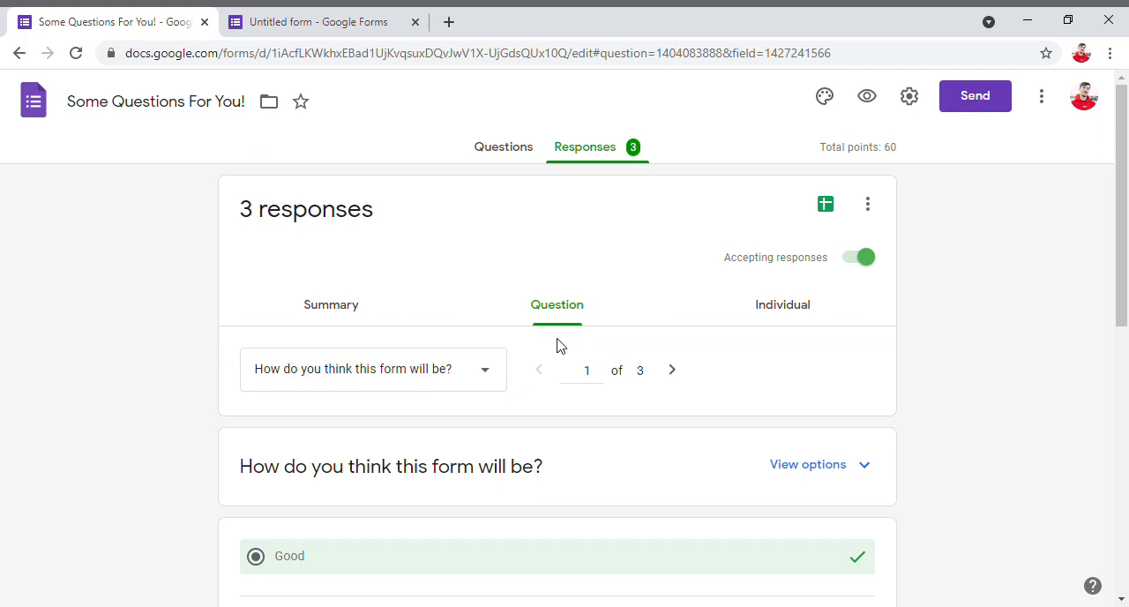
{"action": "scroll", "coordinate": [558, 352], "scroll_direction": "down", "scroll_amount": 3}
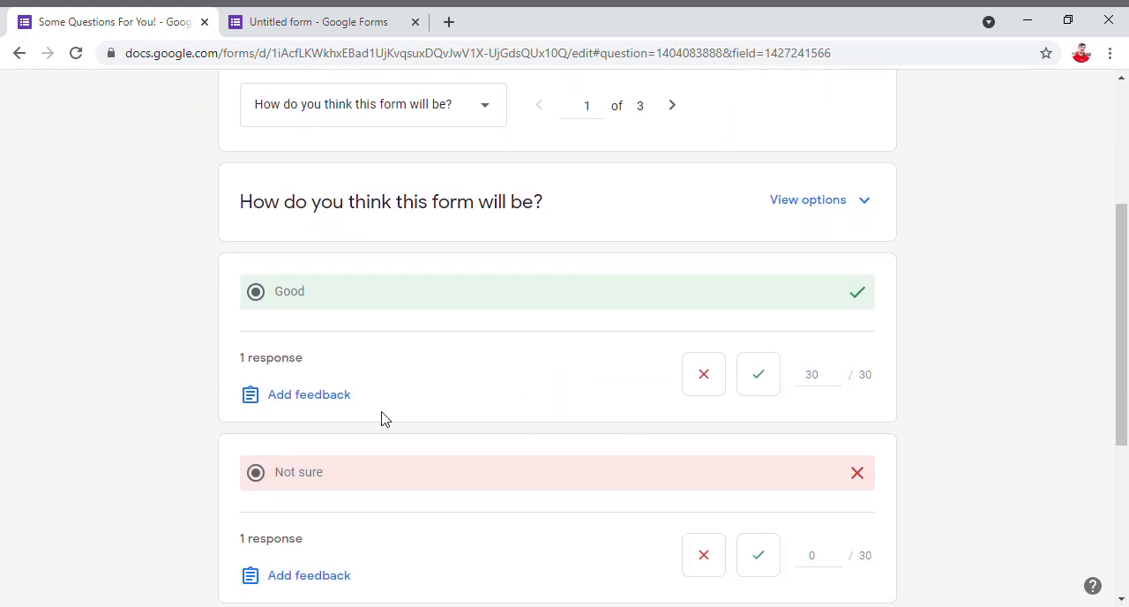
{"action": "scroll", "coordinate": [385, 418], "scroll_direction": "down", "scroll_amount": 4}
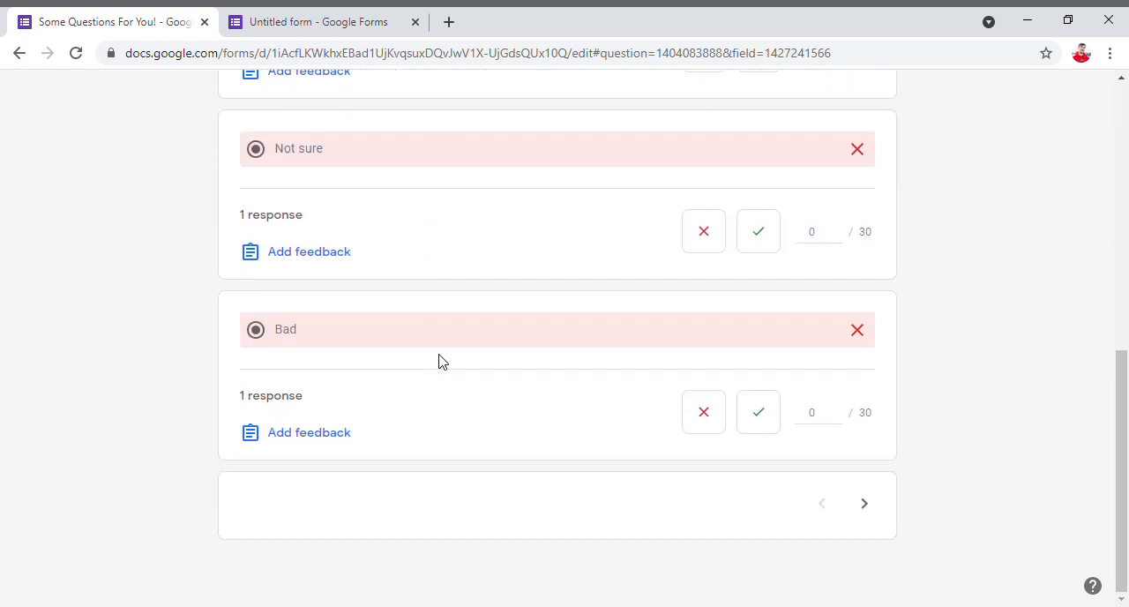
{"action": "scroll", "coordinate": [790, 369], "scroll_direction": "up", "scroll_amount": 5}
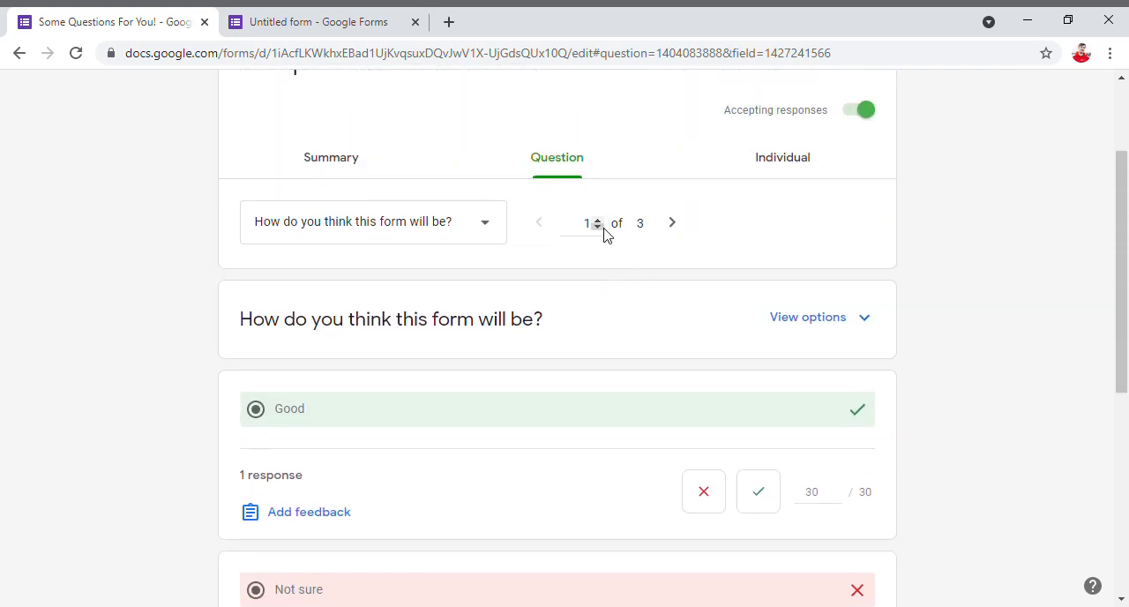
- View the responses individually and look over the score and answers of Response 1
{"action": "left_click", "coordinate": [773, 159]}
{"action": "scroll", "coordinate": [322, 371], "scroll_direction": "down", "scroll_amount": 4}
{"action": "scroll", "coordinate": [328, 361], "scroll_direction": "up", "scroll_amount": 4}
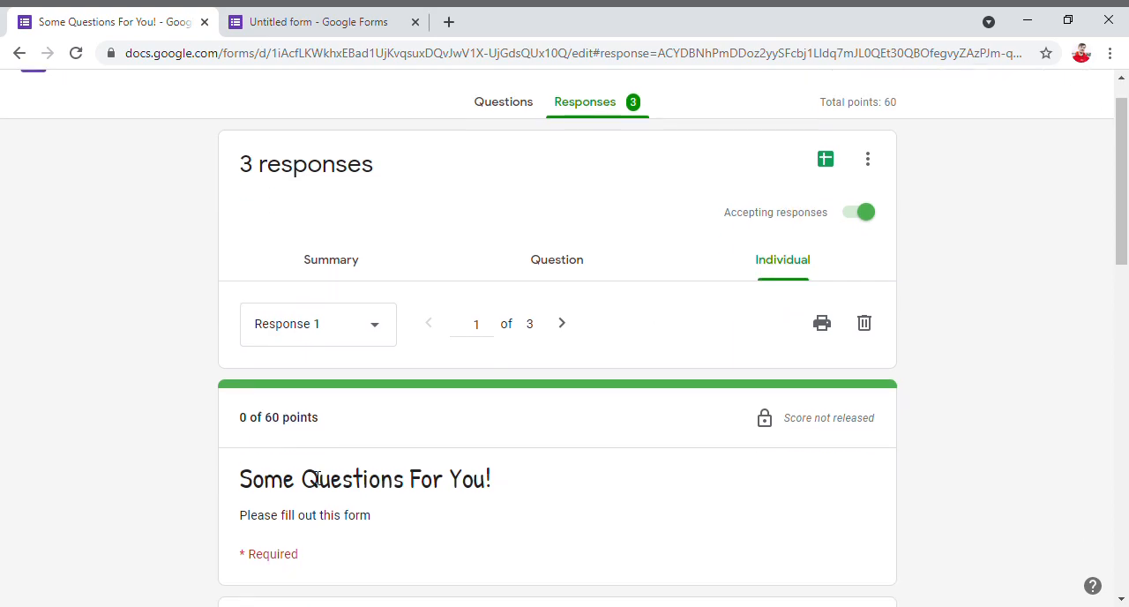
{"action": "scroll", "coordinate": [311, 456], "scroll_direction": "down", "scroll_amount": 3}
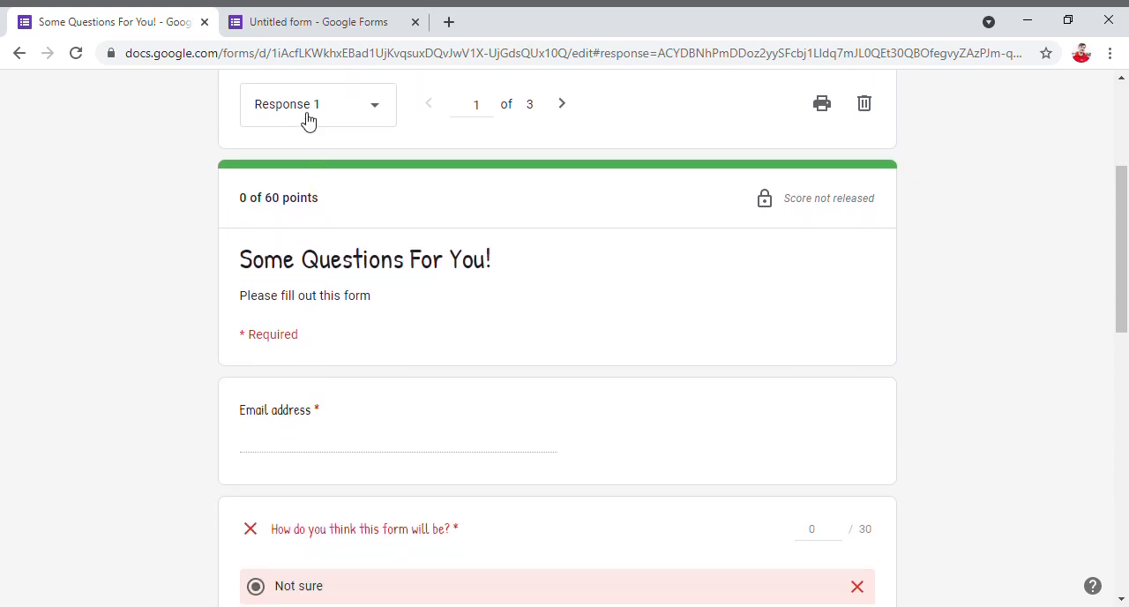
{"action": "scroll", "coordinate": [503, 273], "scroll_direction": "up", "scroll_amount": 3}
- Switch the individual view to Response 2 and look over its graded answers
{"action": "left_click", "coordinate": [361, 381]}
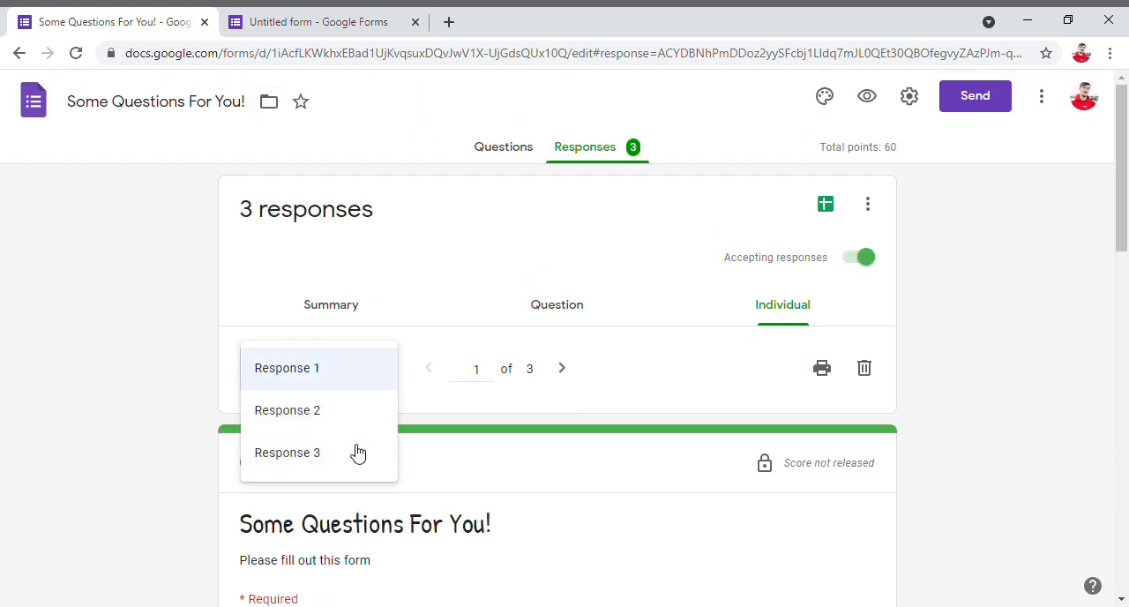
{"action": "left_click", "coordinate": [323, 415]}
{"action": "left_click", "coordinate": [323, 383]}
{"action": "left_click", "coordinate": [464, 468]}
{"action": "scroll", "coordinate": [418, 423], "scroll_direction": "down", "scroll_amount": 3}
{"action": "scroll", "coordinate": [411, 415], "scroll_direction": "down", "scroll_amount": 2}
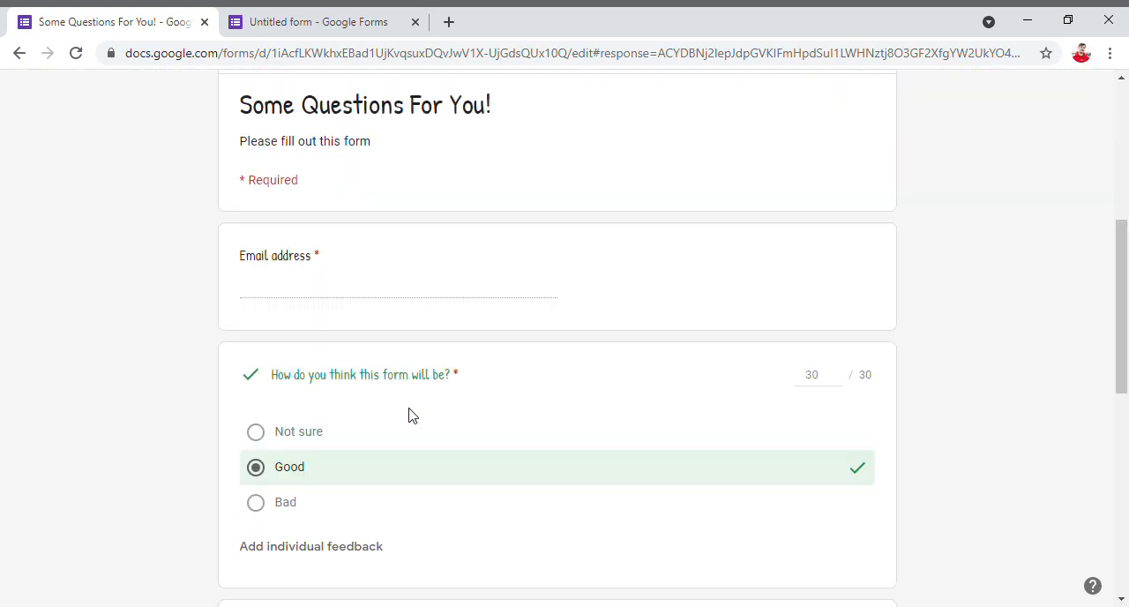
{"action": "scroll", "coordinate": [411, 415], "scroll_direction": "up", "scroll_amount": 5}
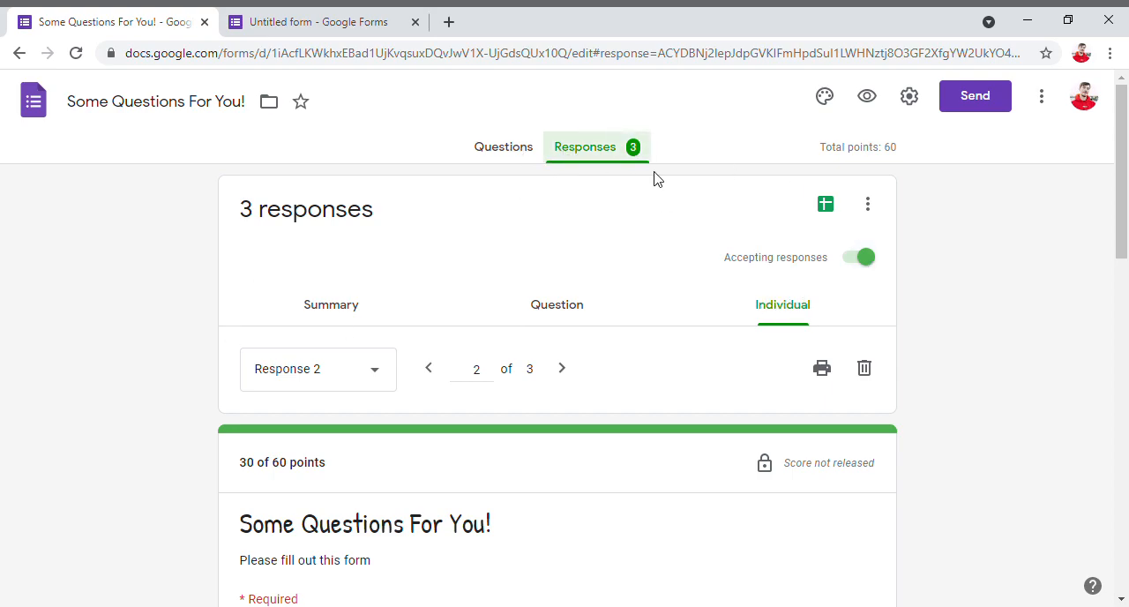
- Stop the form from accepting responses, check the message for respondents, and turn accepting responses back on
{"action": "left_click_drag", "start_coordinate": [736, 259], "coordinate": [865, 269]}
{"action": "left_click", "coordinate": [863, 264]}
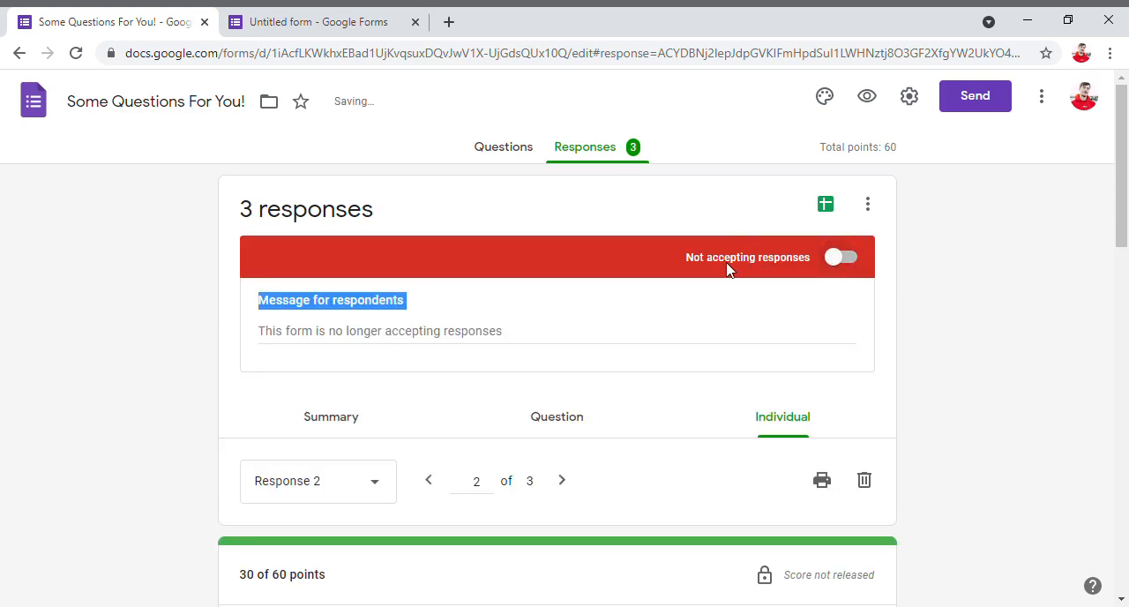
{"action": "left_click", "coordinate": [399, 309]}
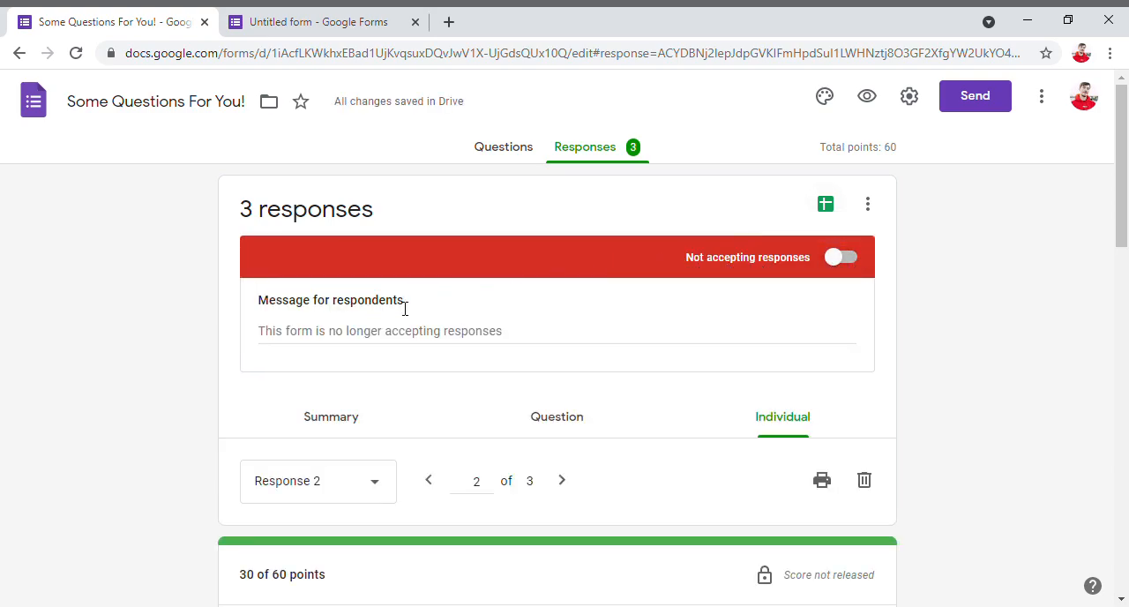
{"action": "left_click", "coordinate": [835, 269]}
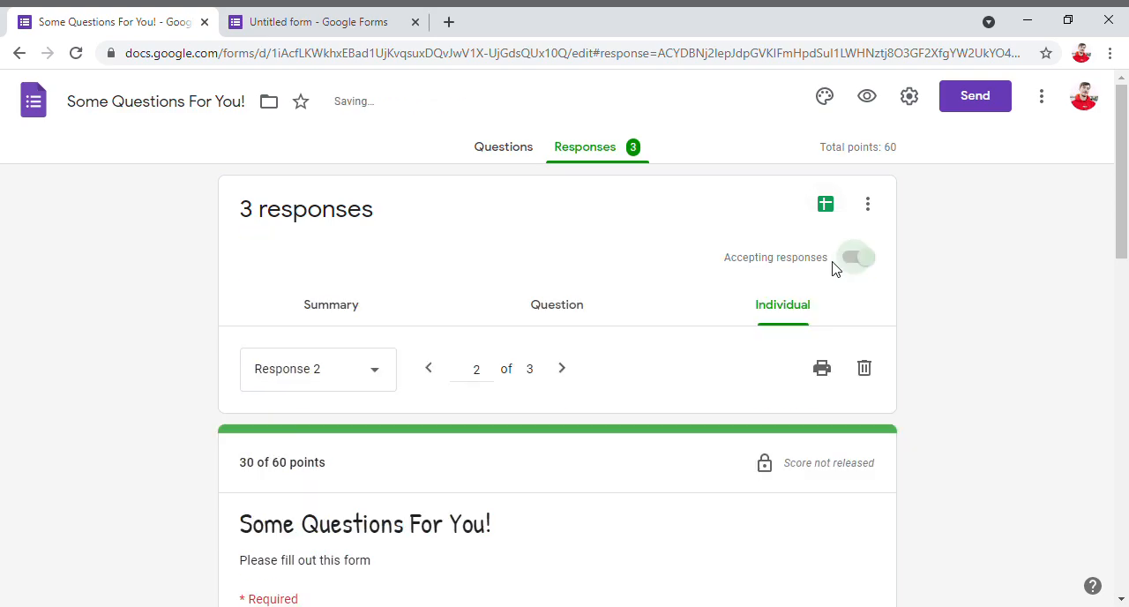
- Turn email notifications for new responses off and back on
{"action": "left_click", "coordinate": [860, 211]}
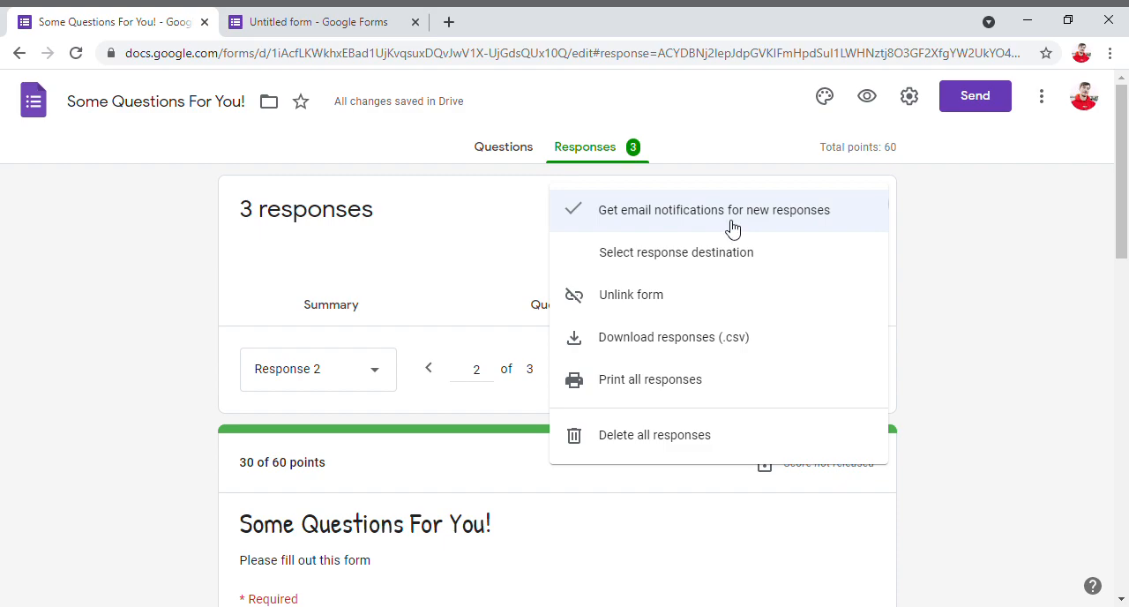
{"action": "left_click", "coordinate": [659, 223]}
{"action": "left_click", "coordinate": [865, 210]}
{"action": "left_click", "coordinate": [824, 216]}
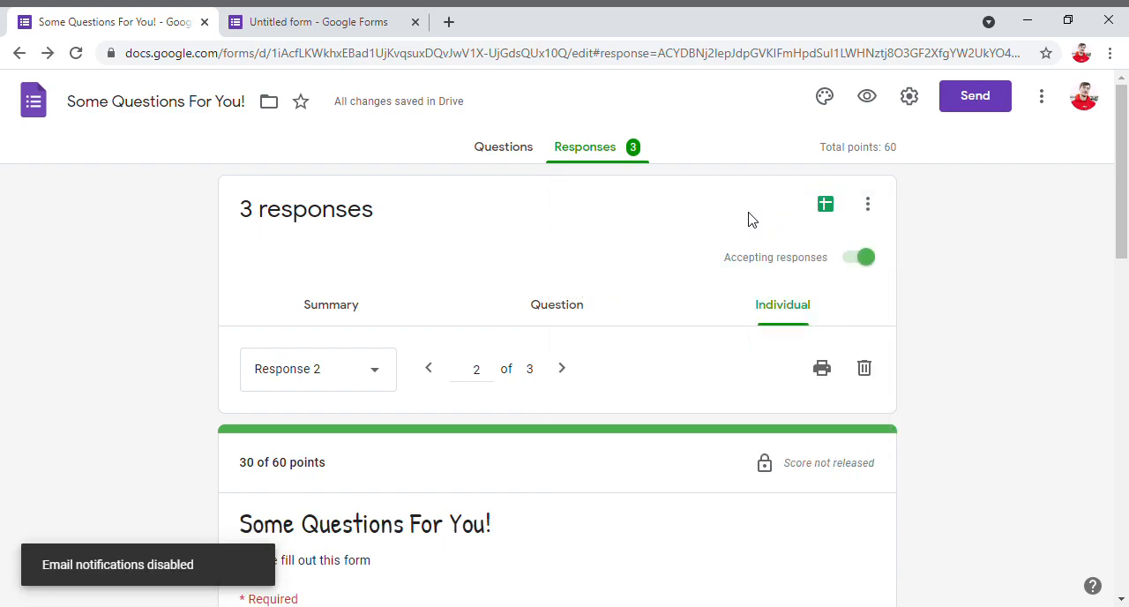
- Look over the response management options, including response destination, unlinking, CSV download, printing and deleting all responses
{"action": "left_click", "coordinate": [862, 212]}
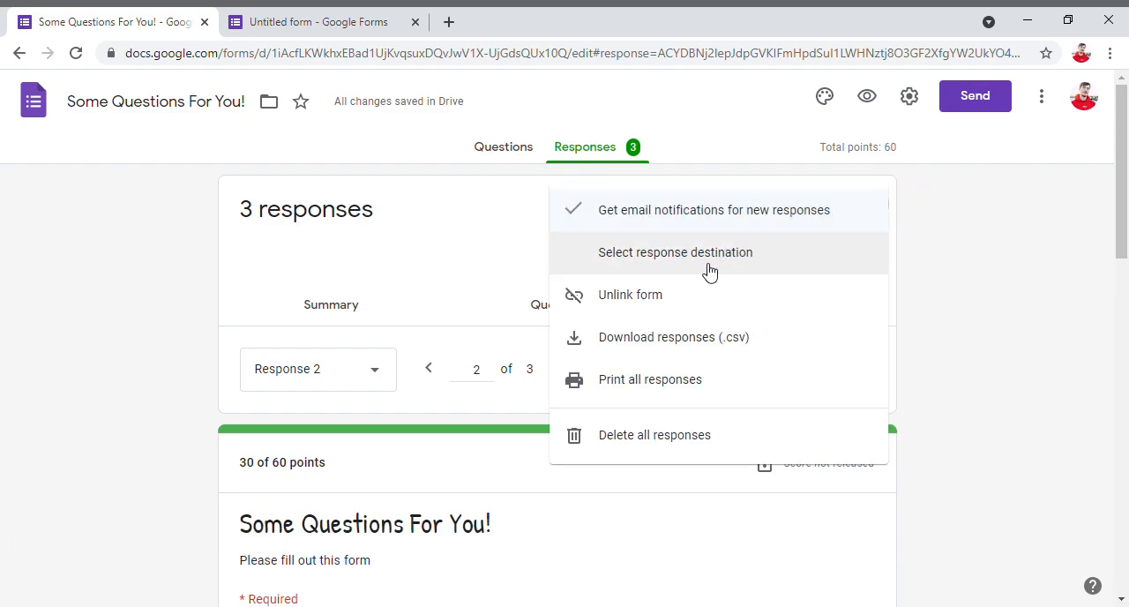
{"action": "left_click", "coordinate": [441, 294]}
{"action": "left_click", "coordinate": [864, 210]}
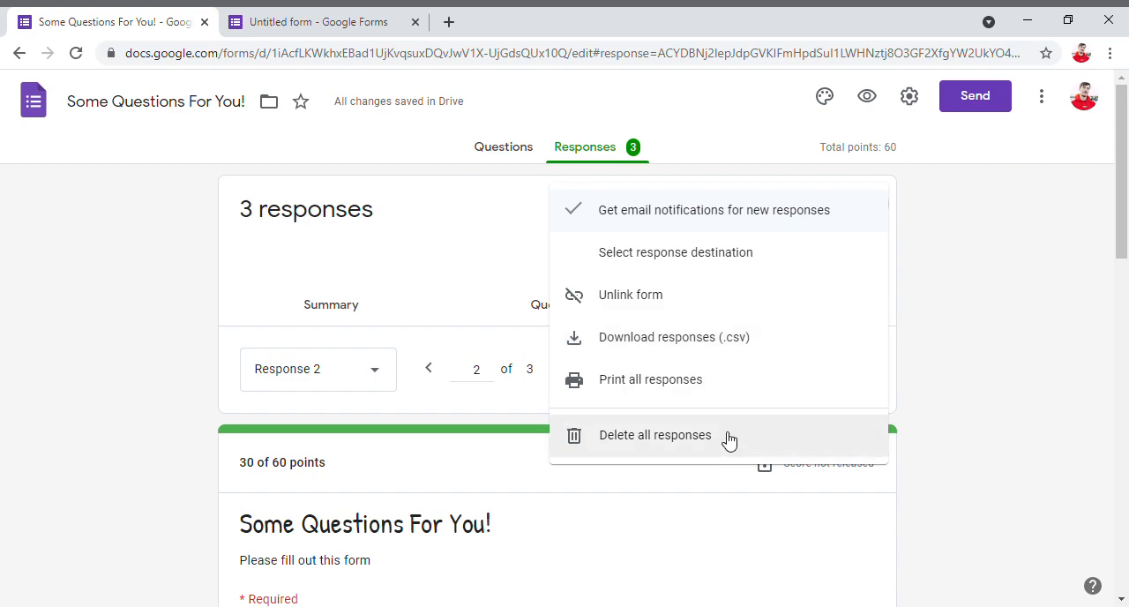
{"action": "left_click", "coordinate": [487, 228]}
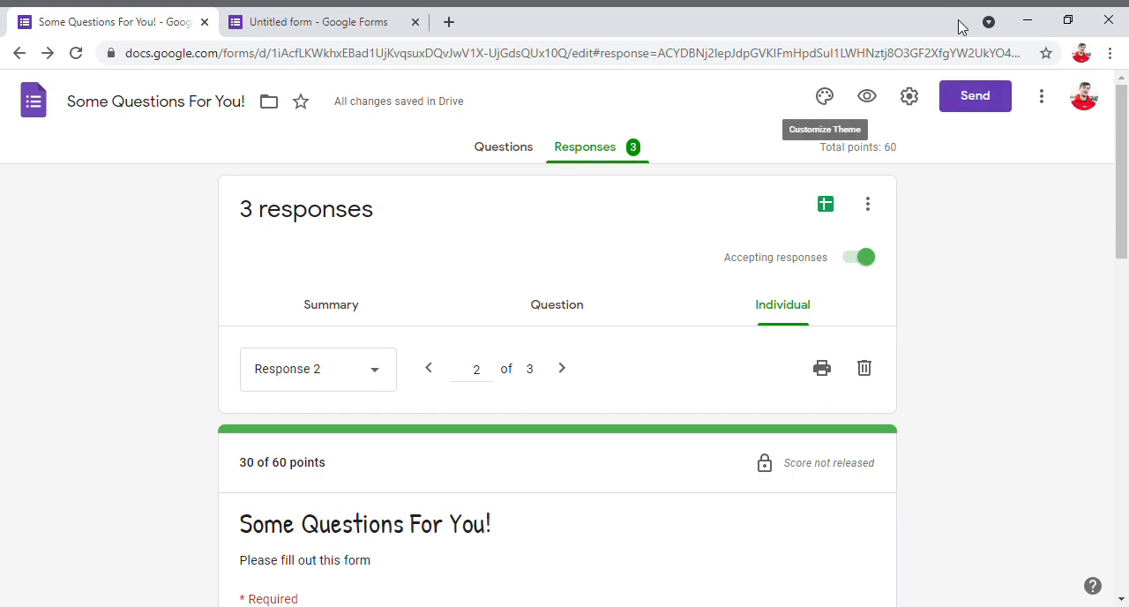
- Open the form's sending options and examine the recipient, subject and message fields for sharing by email
{"action": "left_click", "coordinate": [974, 95]}
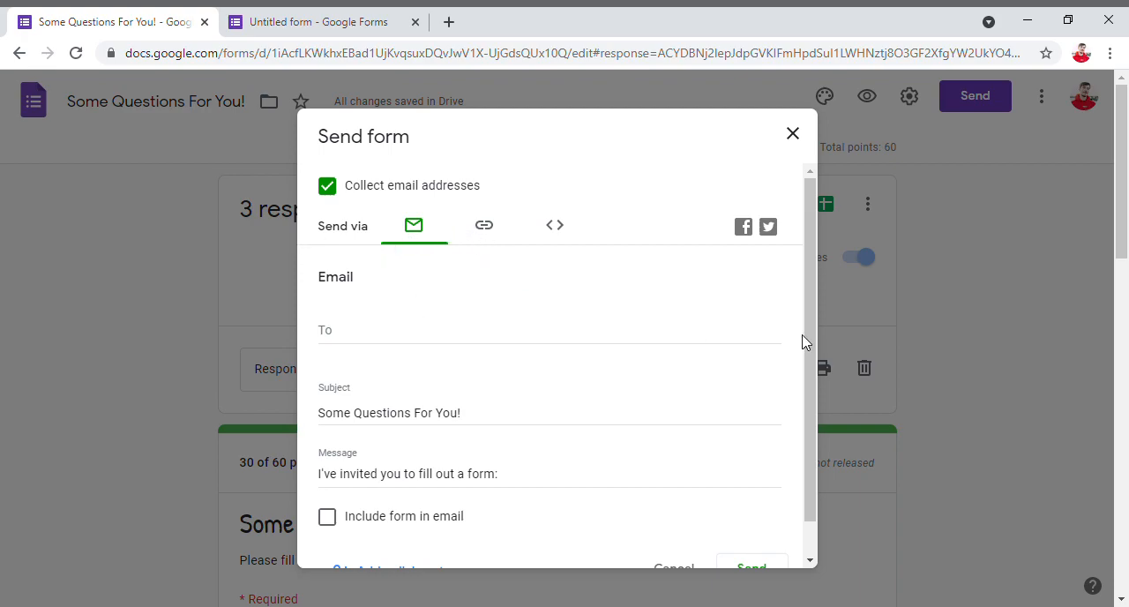
{"action": "left_click", "coordinate": [484, 228]}
{"action": "left_click", "coordinate": [413, 231]}
{"action": "scroll", "coordinate": [407, 340], "scroll_direction": "down", "scroll_amount": 1}
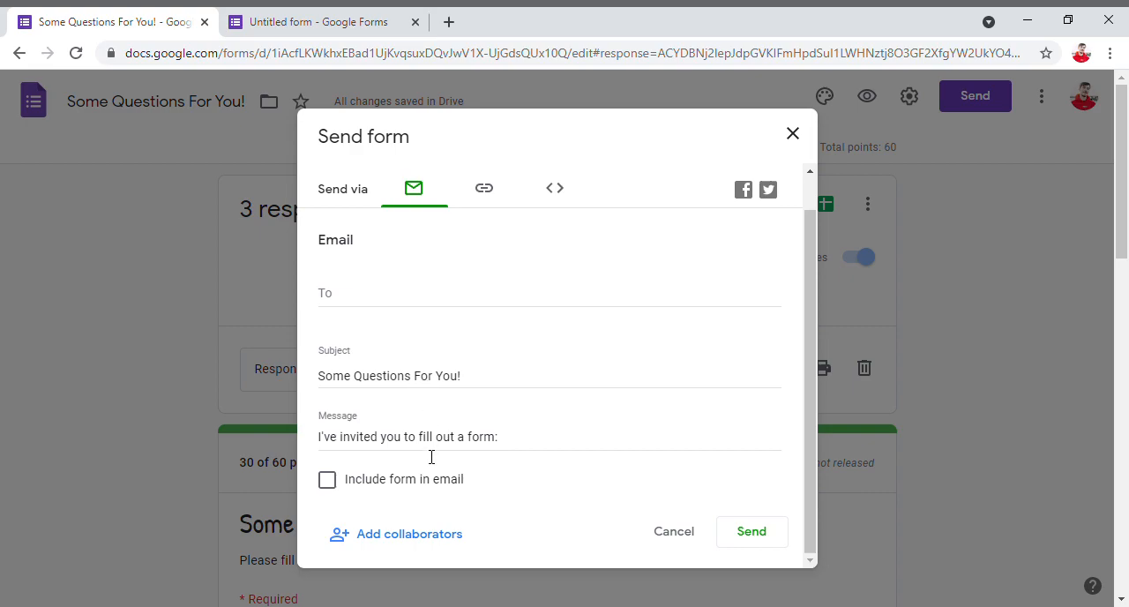
{"action": "scroll", "coordinate": [384, 316], "scroll_direction": "up", "scroll_amount": 1}
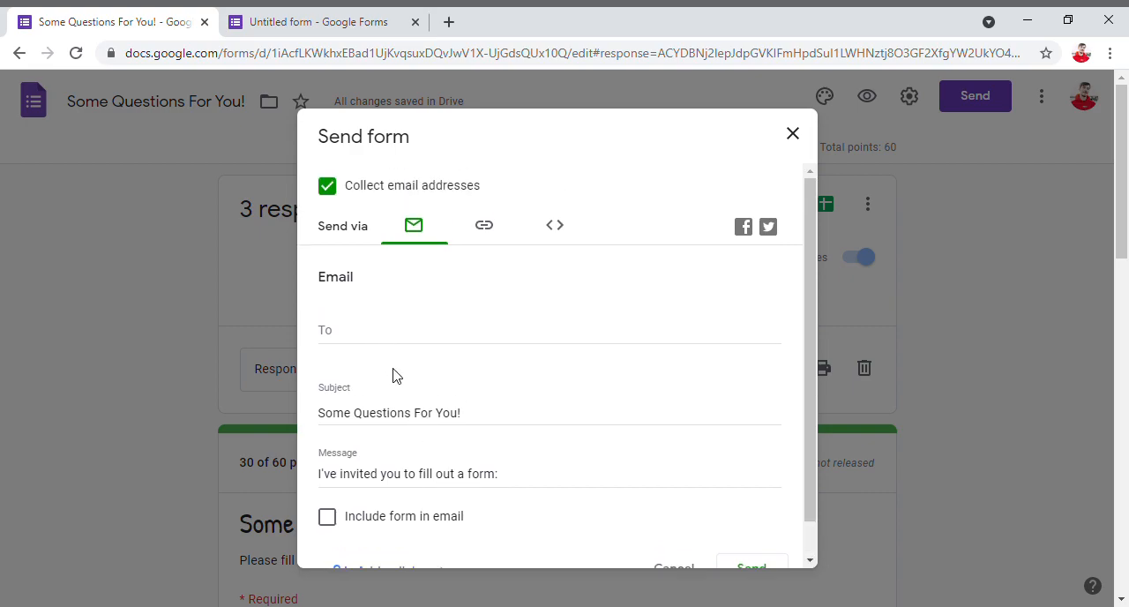
{"action": "left_click", "coordinate": [350, 350]}
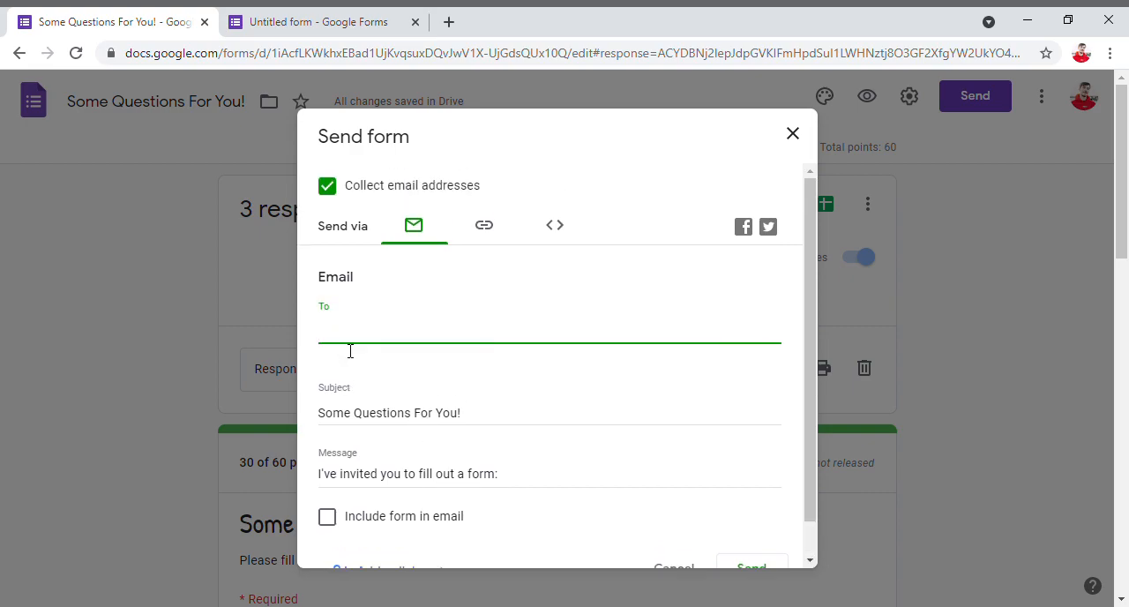
{"action": "scroll", "coordinate": [451, 375], "scroll_direction": "down", "scroll_amount": 1}
{"action": "left_click", "coordinate": [378, 385]}
{"action": "left_click", "coordinate": [411, 439]}
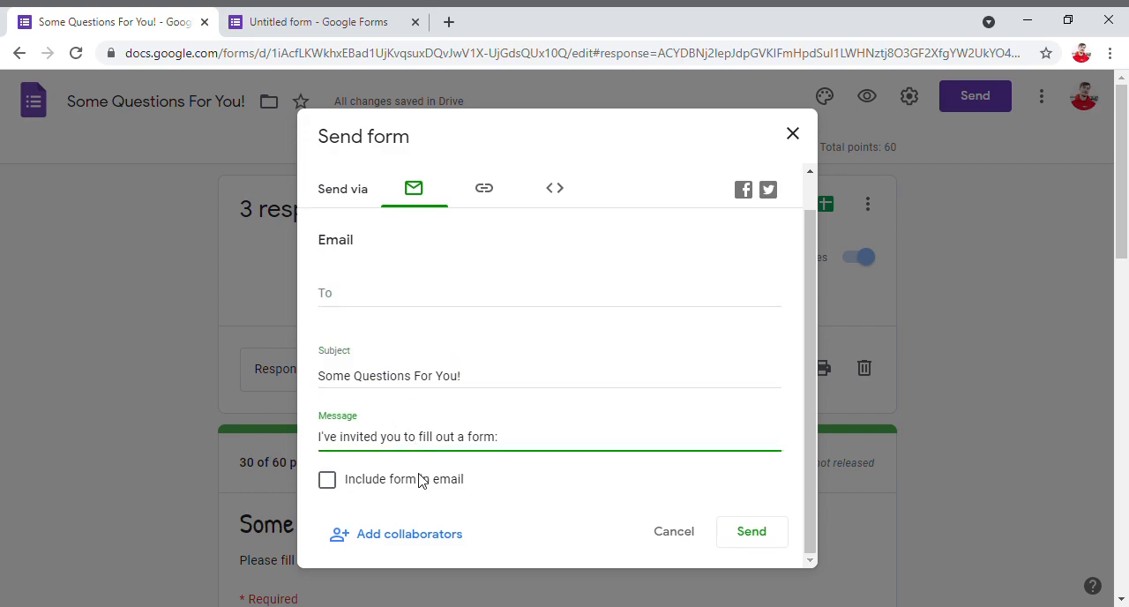
- Switch to sharing the form by link and copy its full URL
{"action": "left_click", "coordinate": [491, 195]}
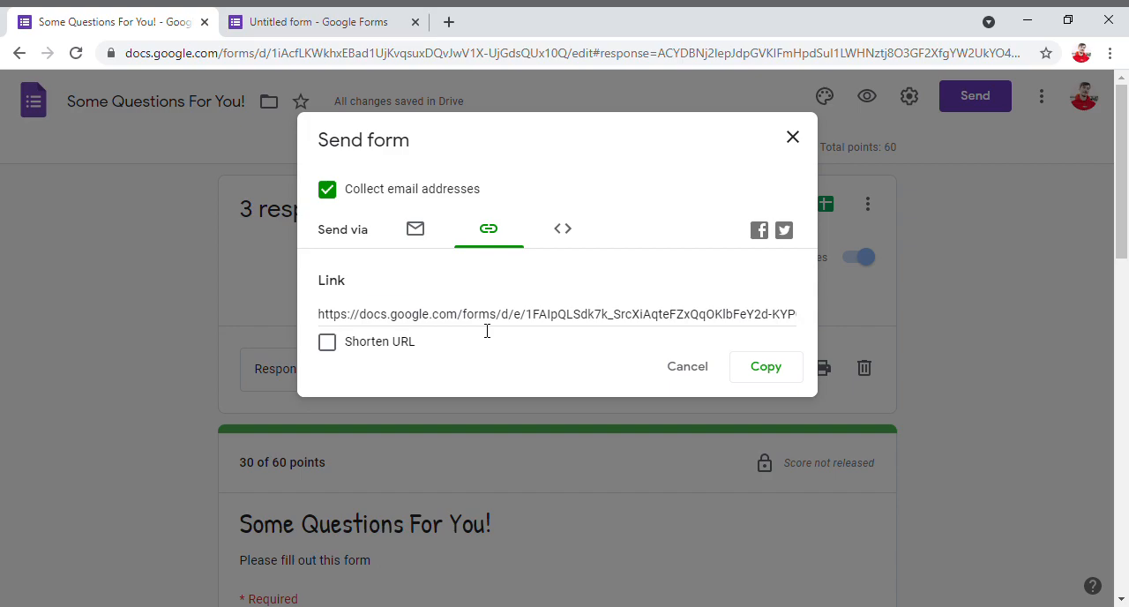
{"action": "left_click", "coordinate": [487, 331]}
{"action": "left_click", "coordinate": [762, 369]}
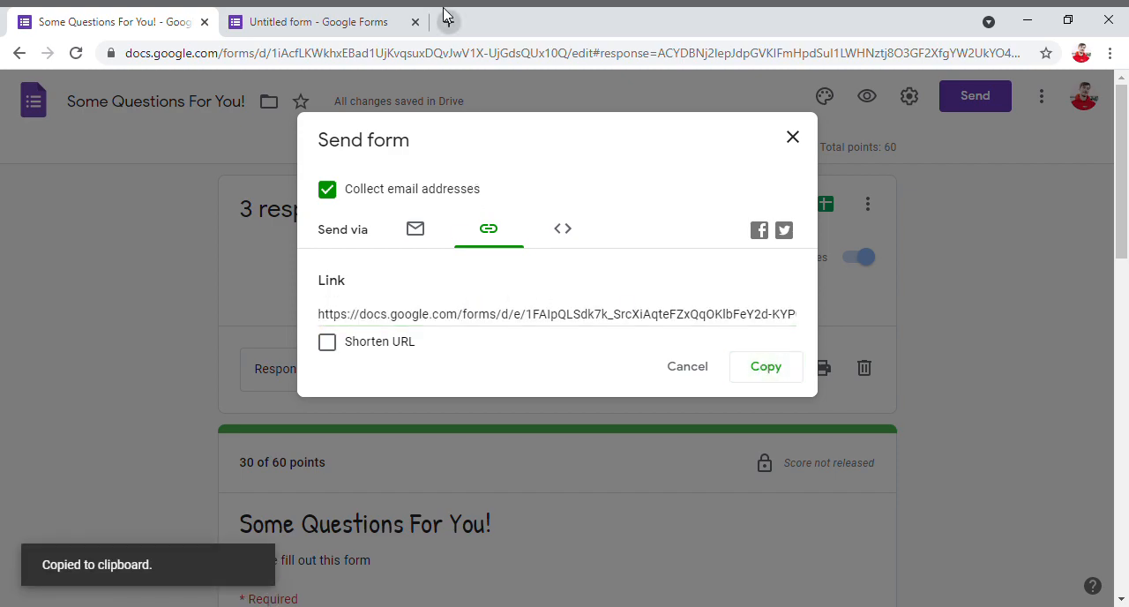
- Examine the form's HTML embed code with its width and height settings, and close the sending options
{"action": "left_click", "coordinate": [567, 236]}
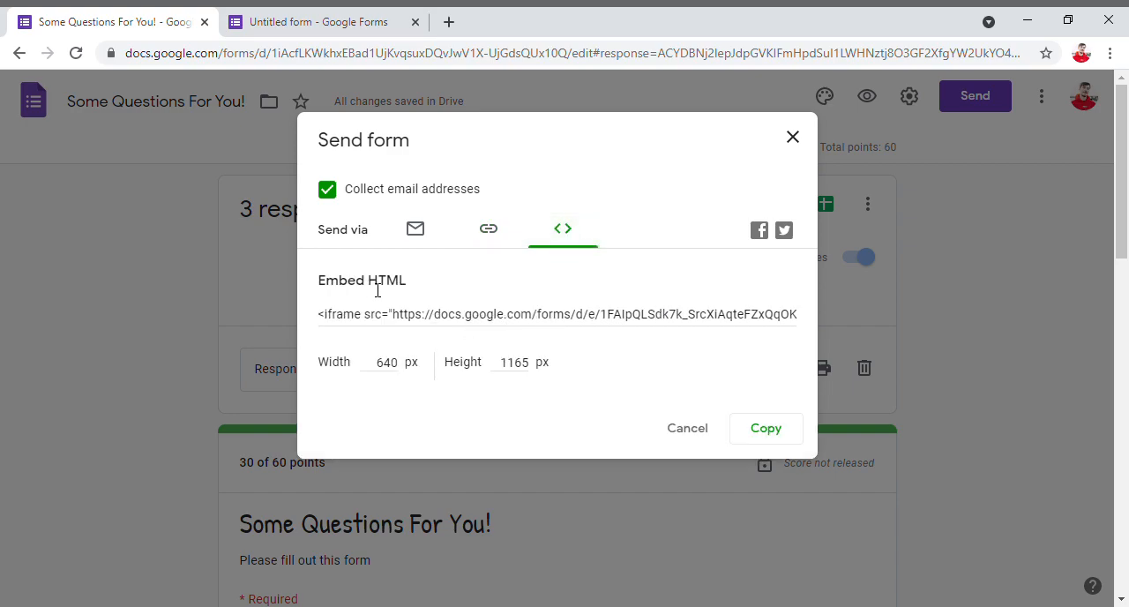
{"action": "left_click_drag", "start_coordinate": [321, 362], "coordinate": [410, 375]}
{"action": "left_click_drag", "start_coordinate": [493, 372], "coordinate": [537, 374]}
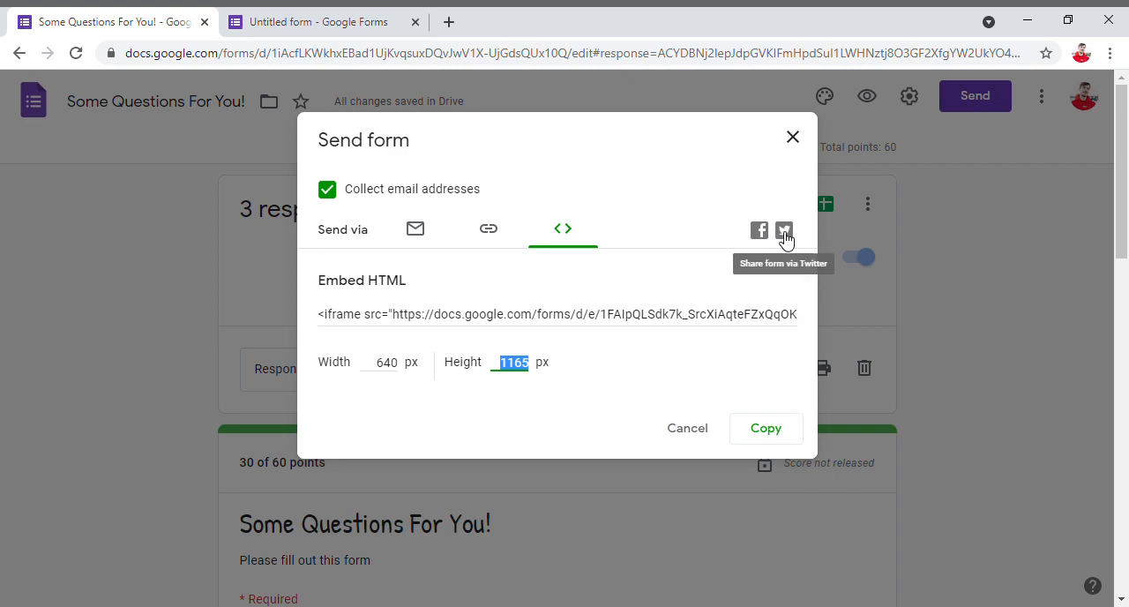
{"action": "left_click", "coordinate": [791, 139]}
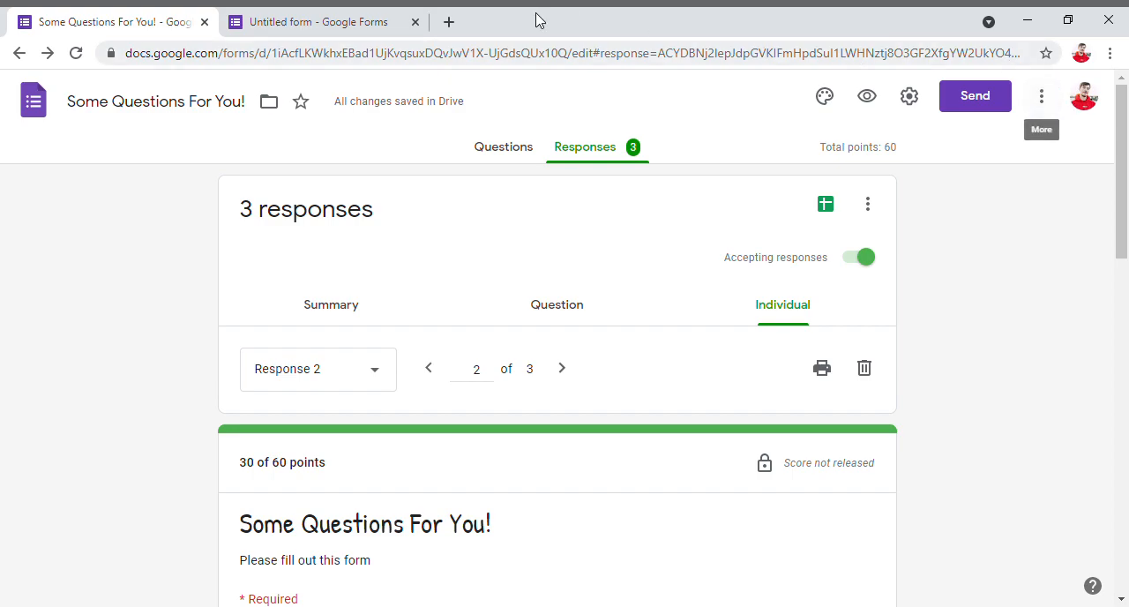
- Search the web for "google drive" in a new browser tab
{"action": "left_click", "coordinate": [450, 21]}
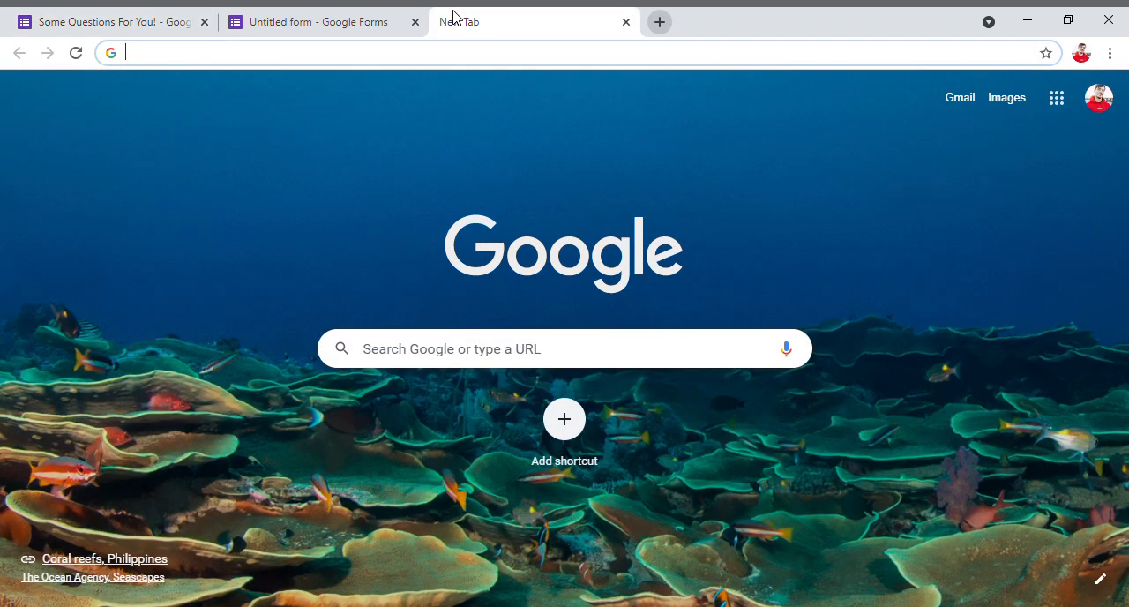
{"action": "type", "text": "googel drive"}
{"action": "key", "text": "Return"}
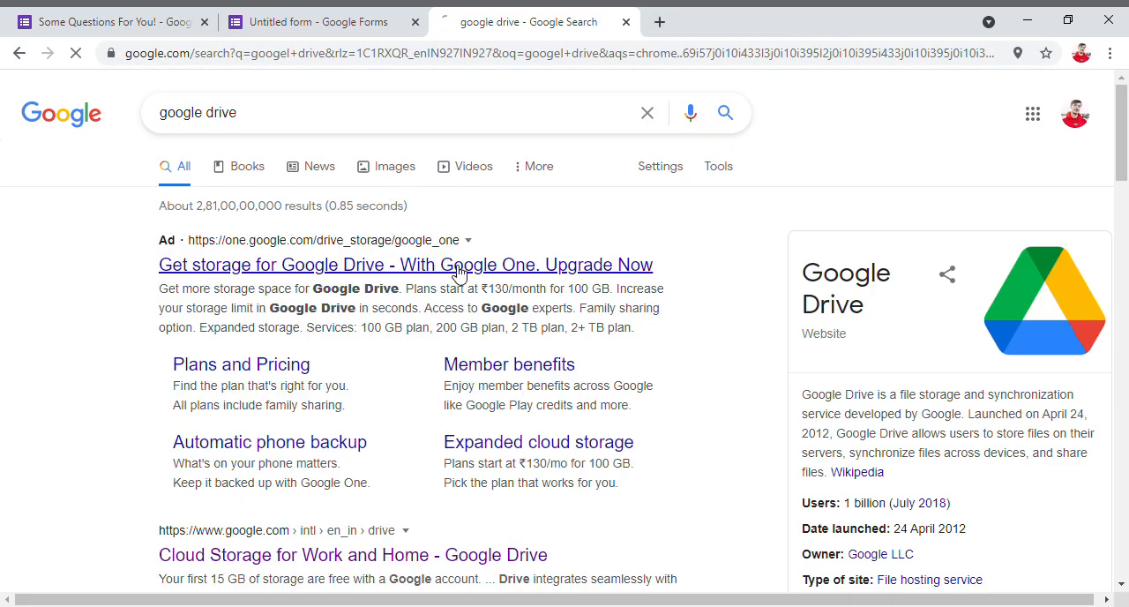
{"action": "left_click", "coordinate": [298, 269]}
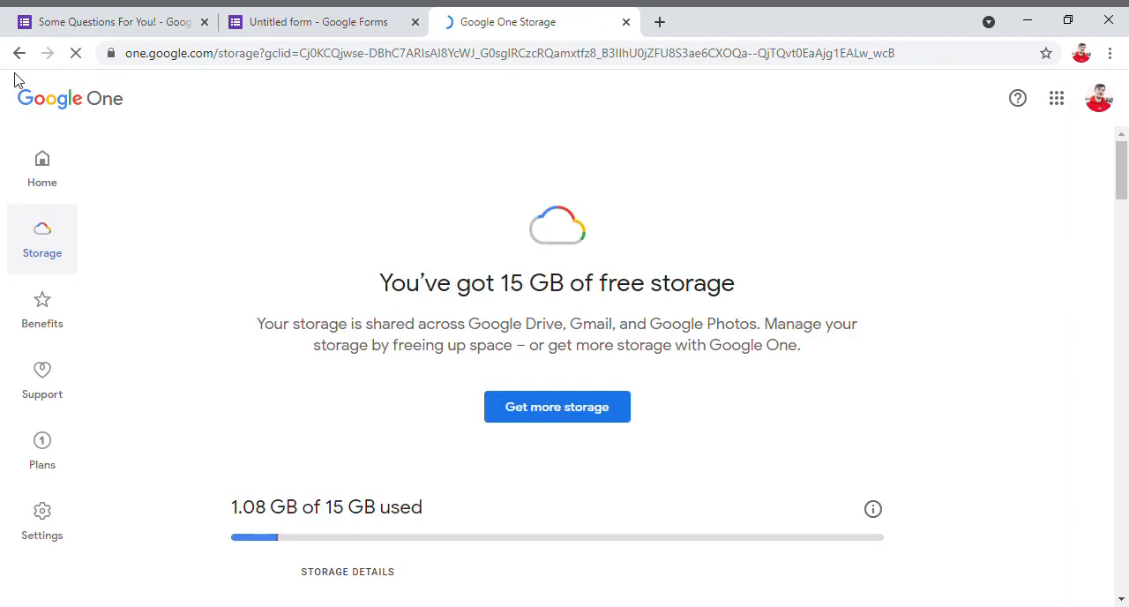
{"action": "left_click", "coordinate": [46, 169]}
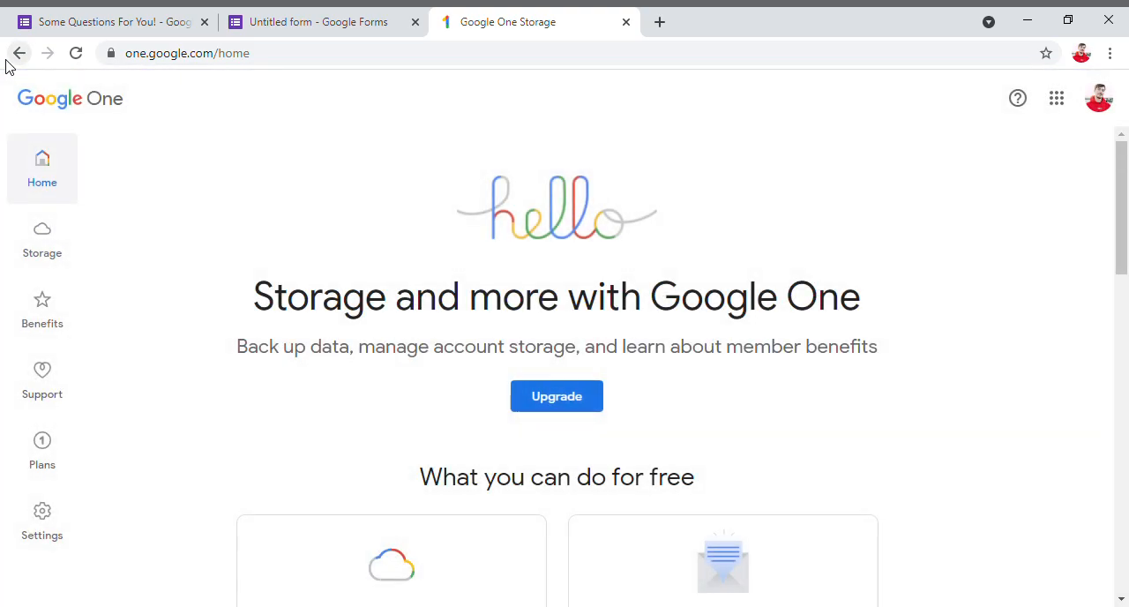
{"action": "left_click", "coordinate": [8, 61]}
{"action": "left_click", "coordinate": [9, 62]}
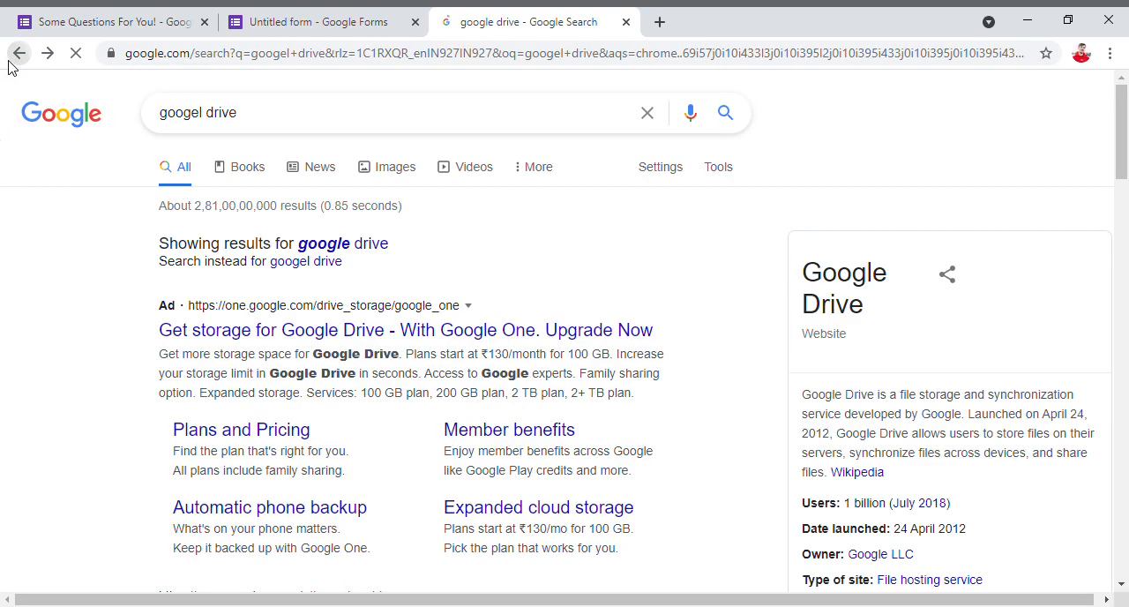
- Open the official Google Drive page from the search results and go to My Drive
{"action": "scroll", "coordinate": [288, 421], "scroll_direction": "down", "scroll_amount": 4}
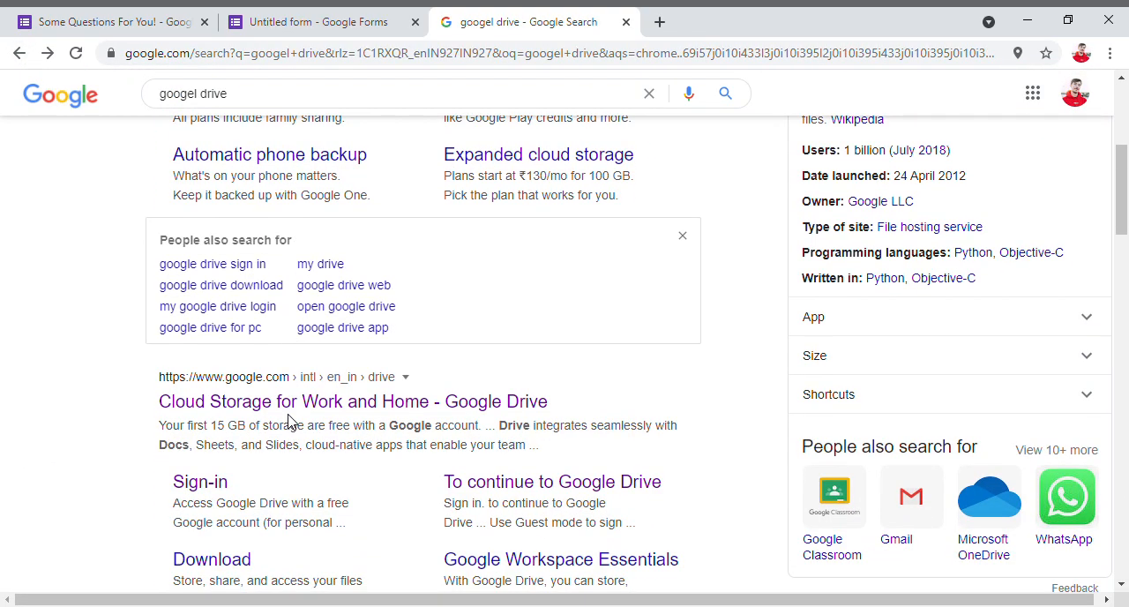
{"action": "left_click", "coordinate": [291, 408]}
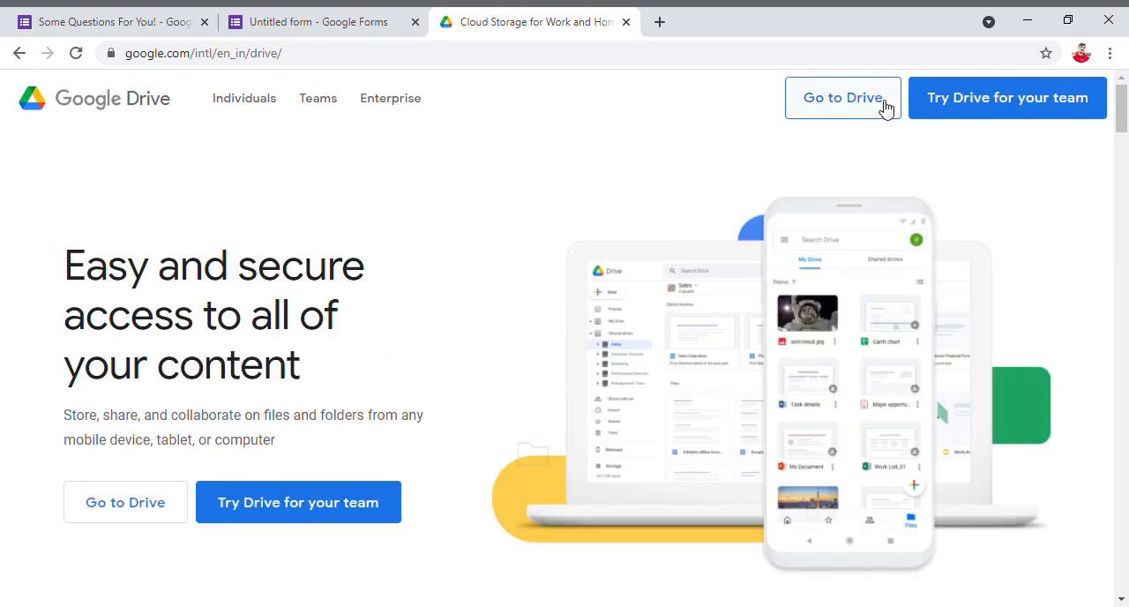
{"action": "left_click", "coordinate": [885, 102]}
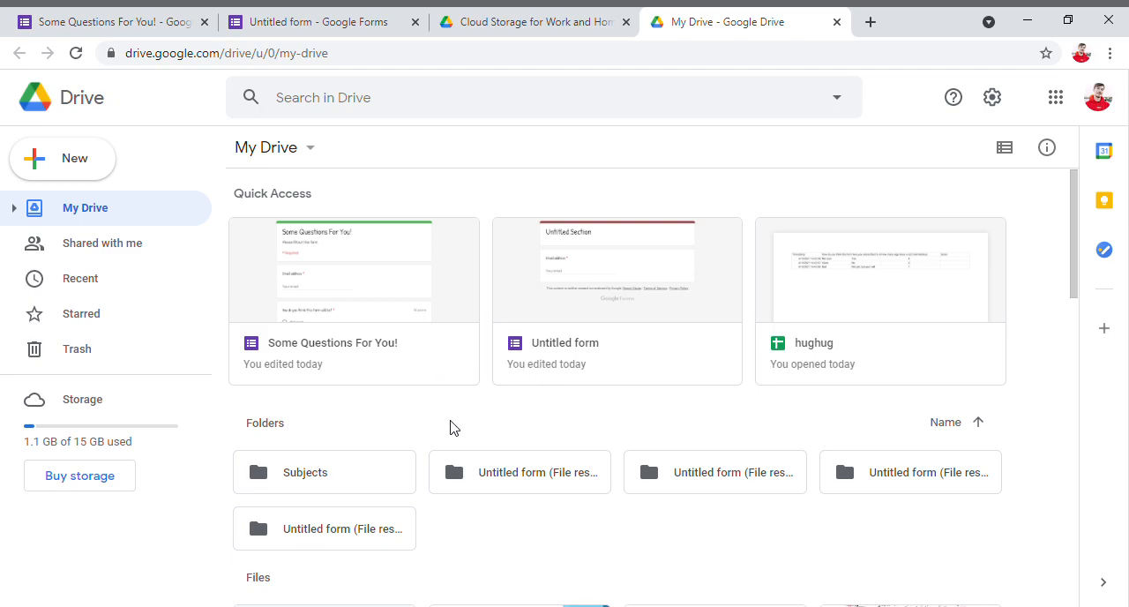
- Open the "Some Questions For You!" form from My Drive and look over its questions
{"action": "double_click", "coordinate": [409, 302]}
{"action": "scroll", "coordinate": [411, 292], "scroll_direction": "down", "scroll_amount": 5}
{"action": "scroll", "coordinate": [339, 295], "scroll_direction": "up", "scroll_amount": 5}
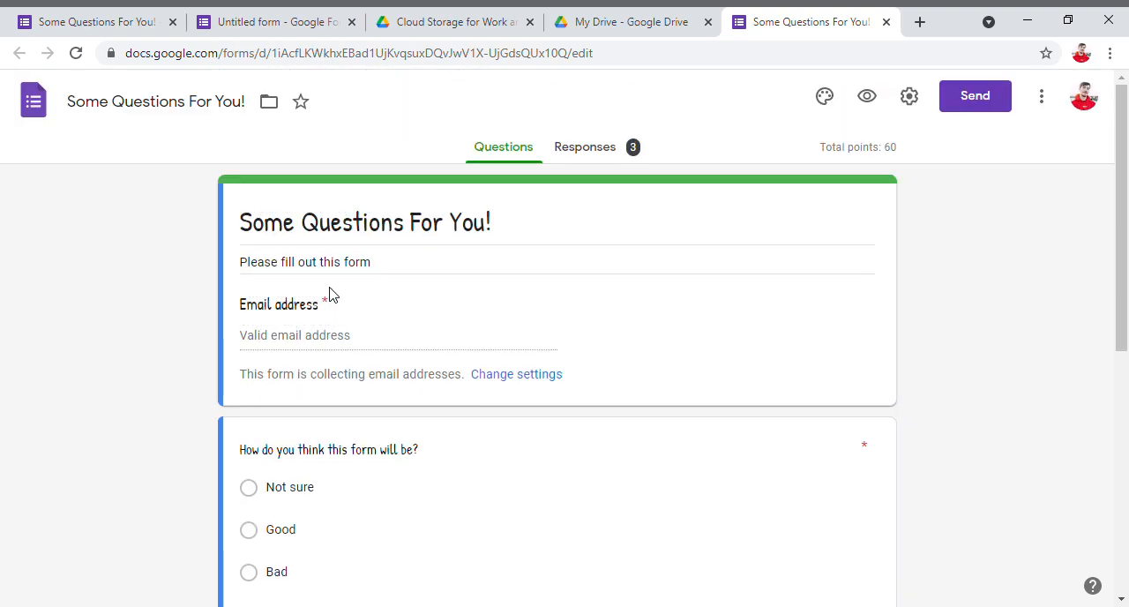